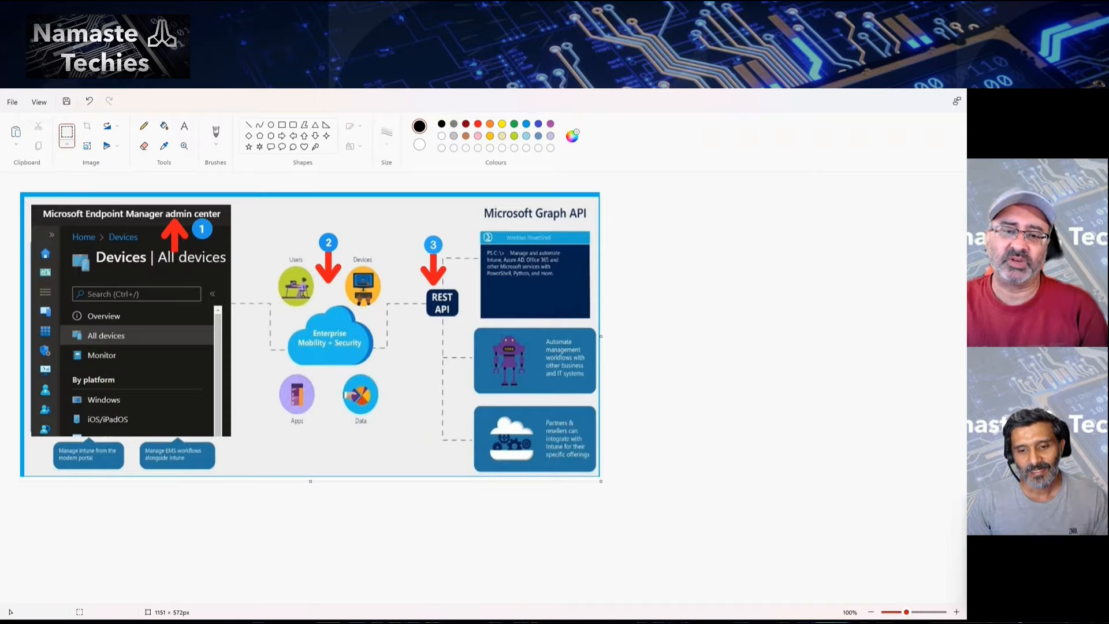
pyautogui.press('super+d')
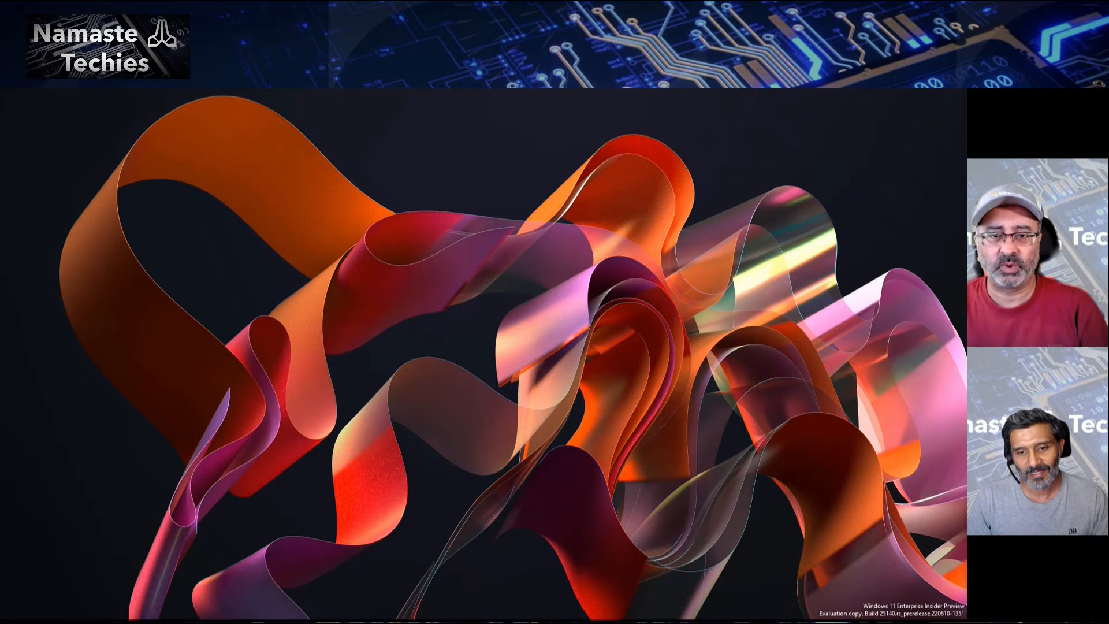
pyautogui.press('super+d')
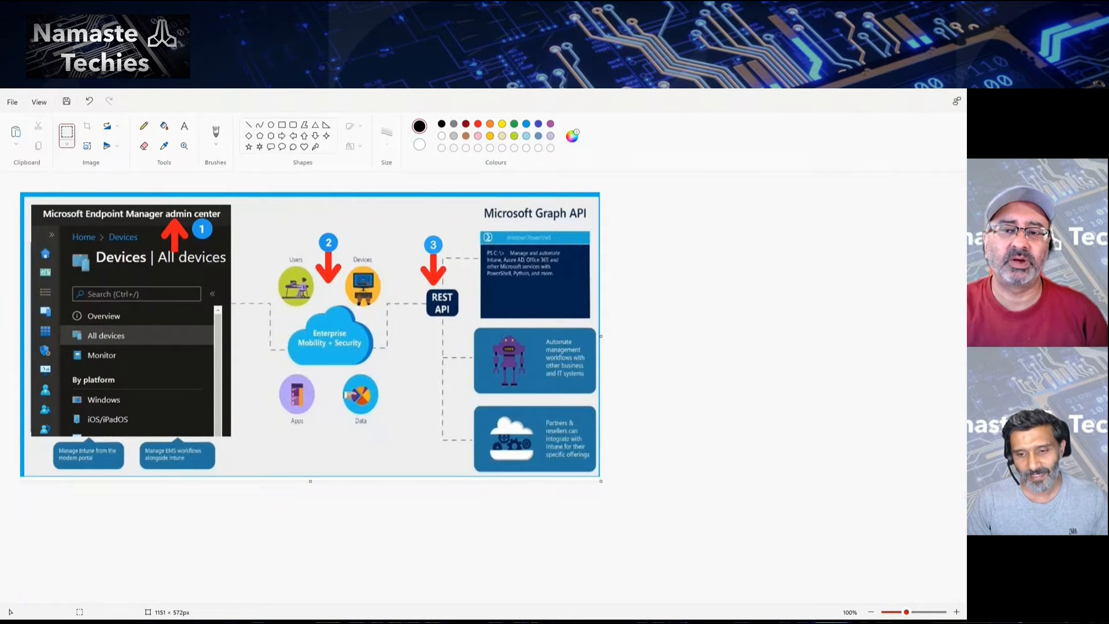
pyautogui.hotkey('alt', 'Tab')
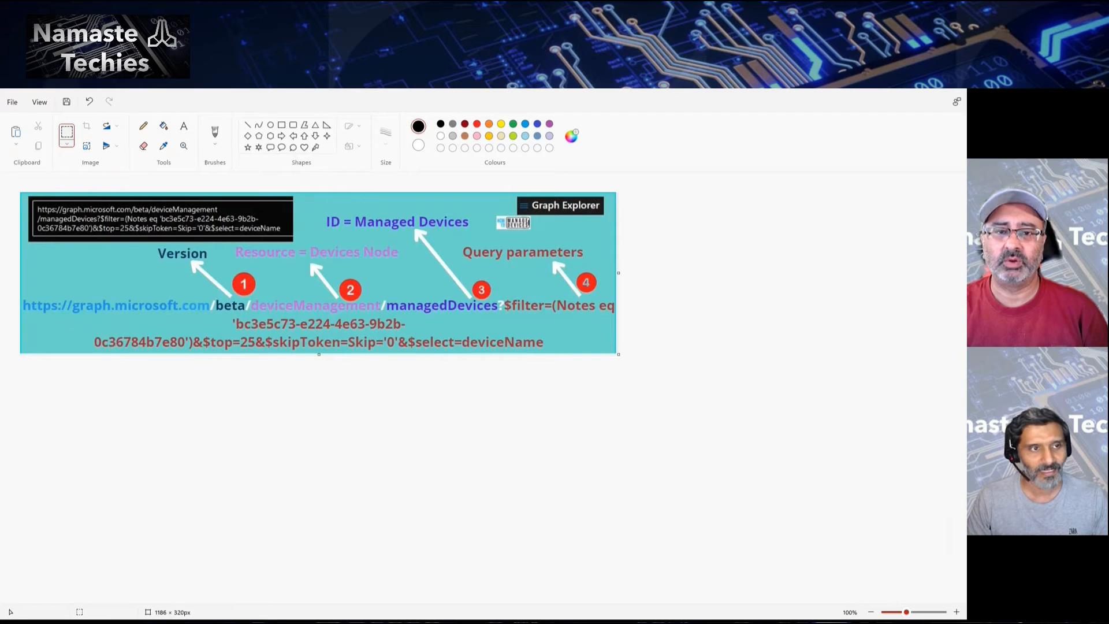
pyautogui.hotkey('alt', 'Tab')
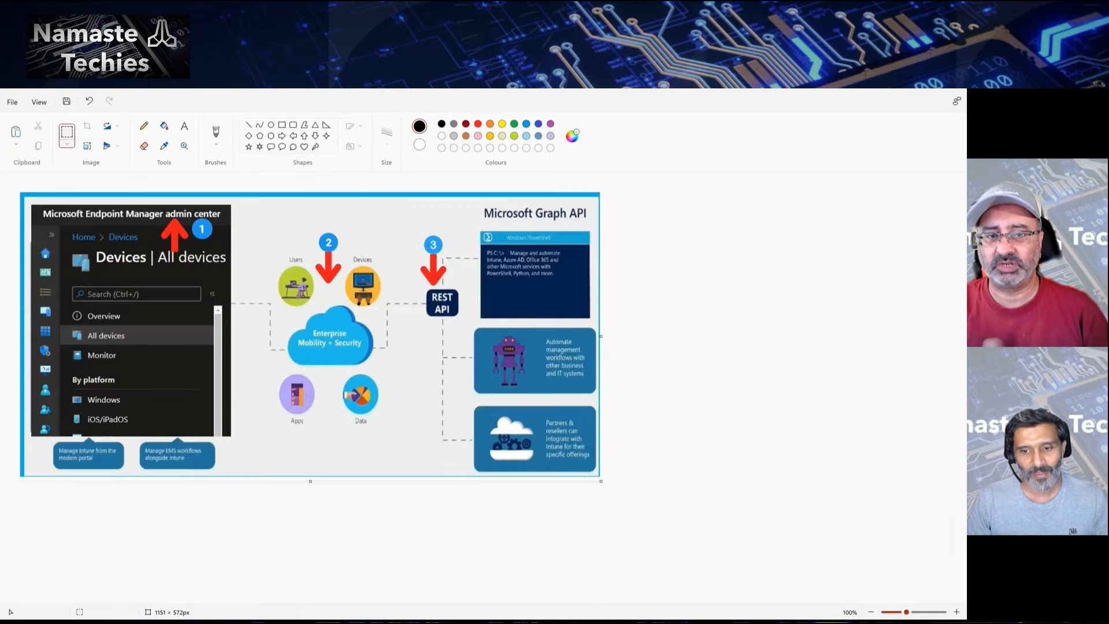
pyautogui.hotkey('alt', 'Tab')
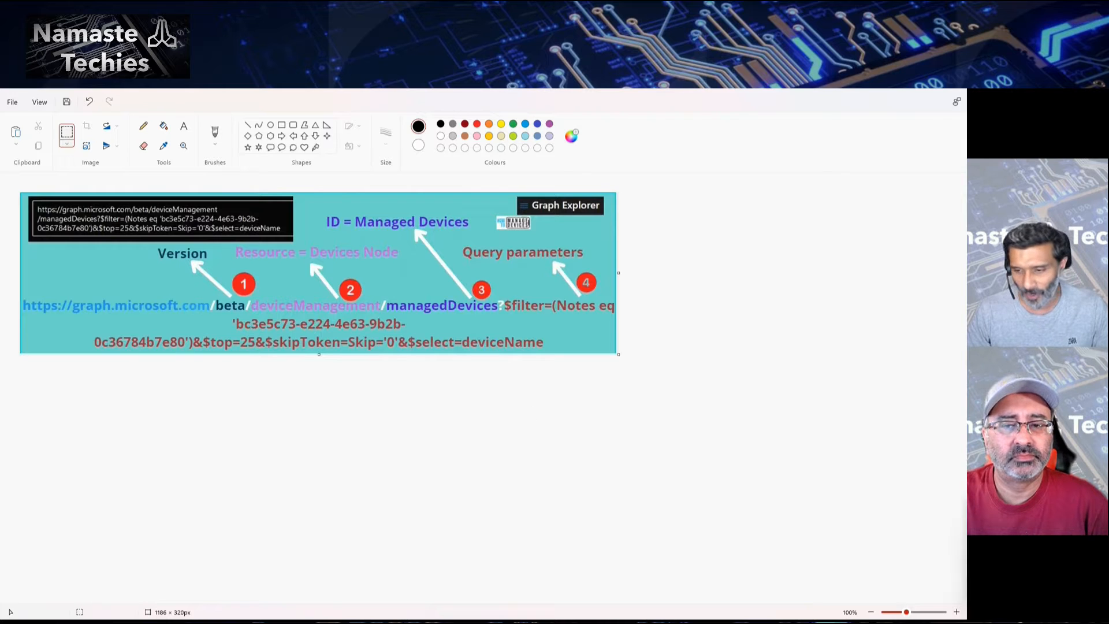
pyautogui.hotkey('alt', 'Tab')
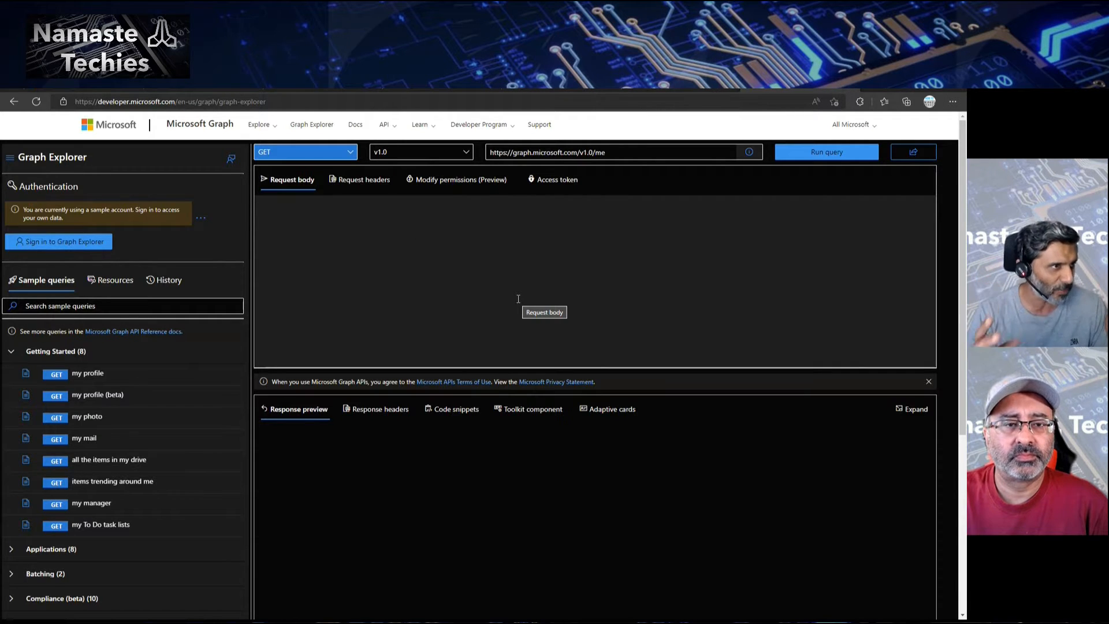
pyautogui.moveTo(638, 152); pyautogui.dragTo(484, 155)
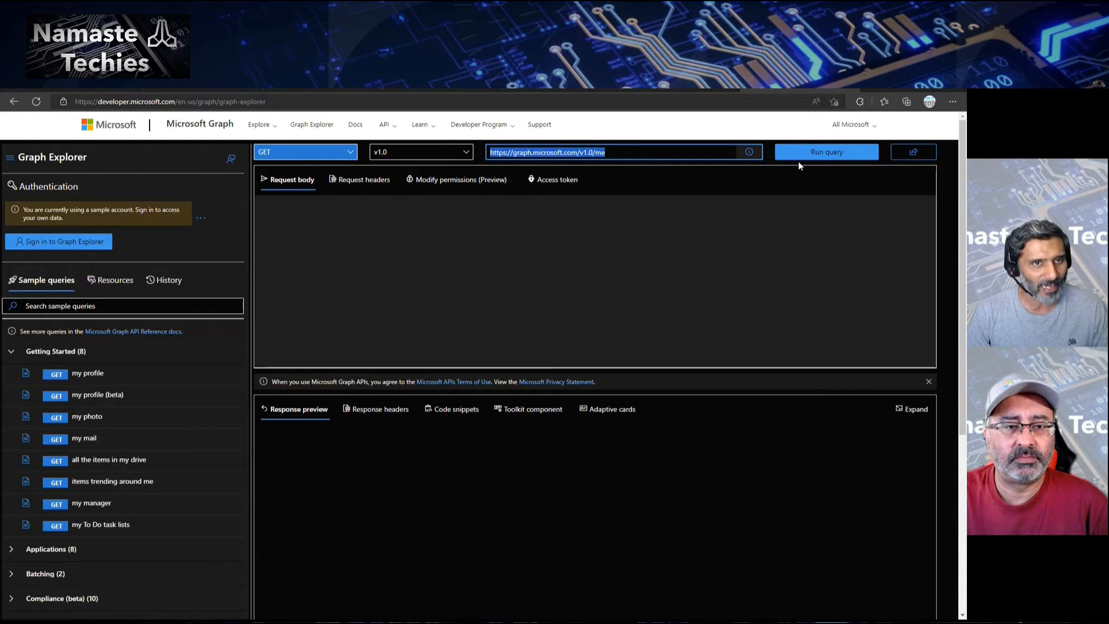
pyautogui.click(820, 156)
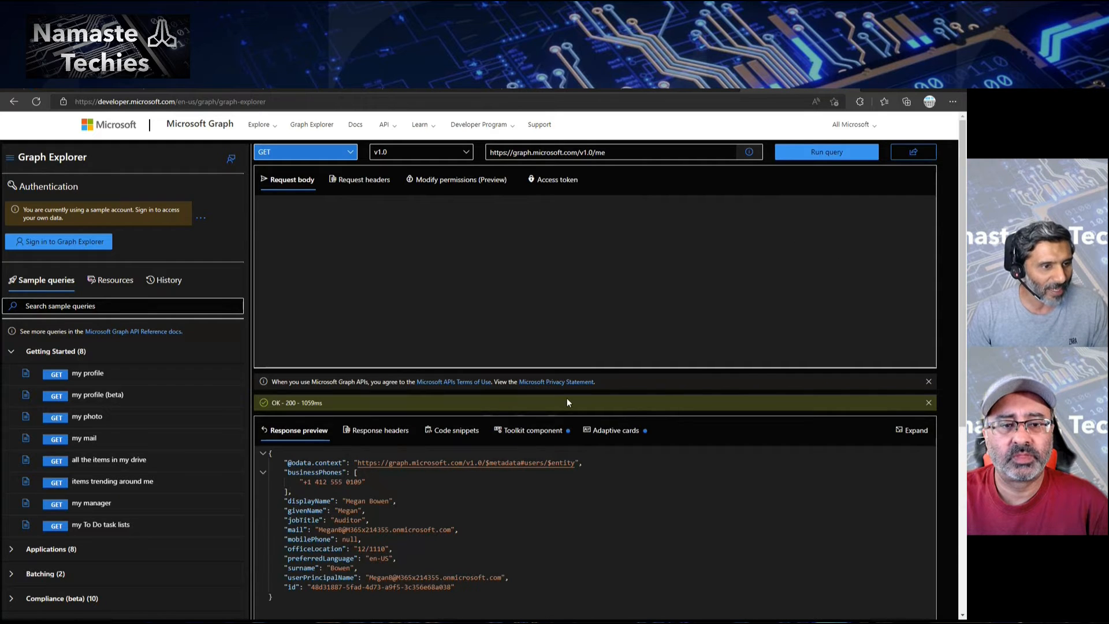
pyautogui.moveTo(570, 368); pyautogui.dragTo(566, 212)
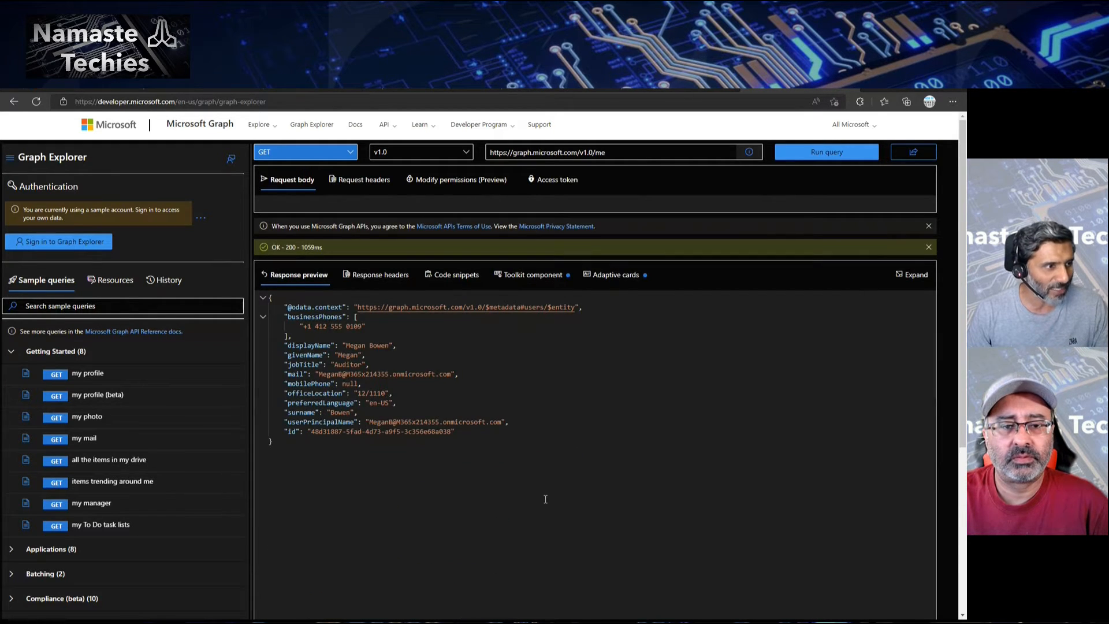
pyautogui.moveTo(509, 435); pyautogui.dragTo(358, 354)
pyautogui.click(341, 354)
pyautogui.click(628, 382)
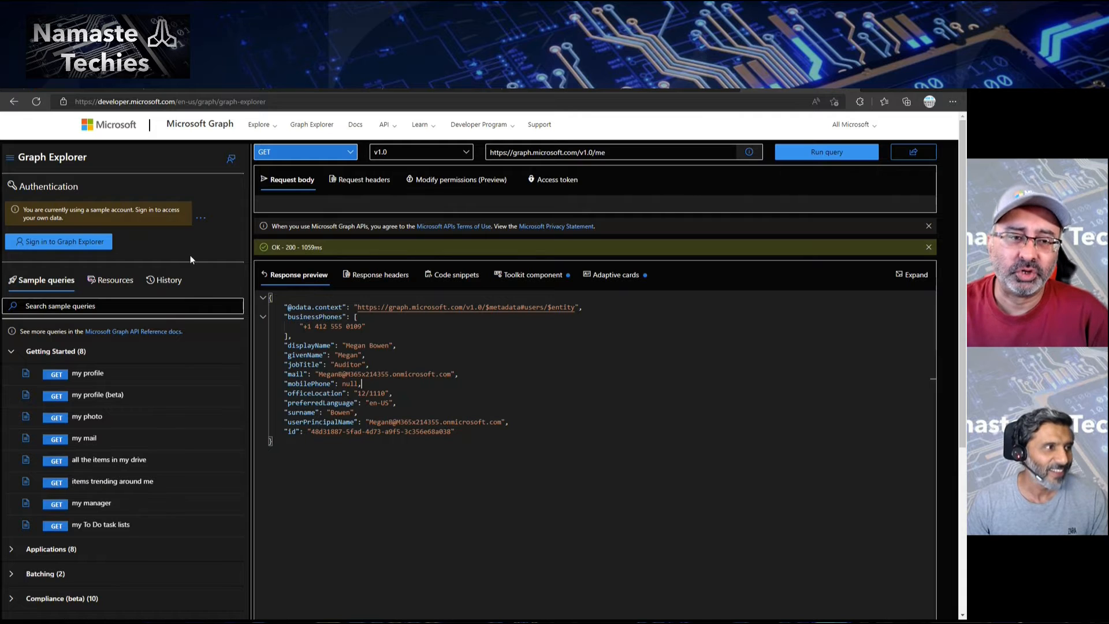
# Step: Sign in to Graph Explorer with the tenant account and enlarge the request body area
pyautogui.click(95, 253)
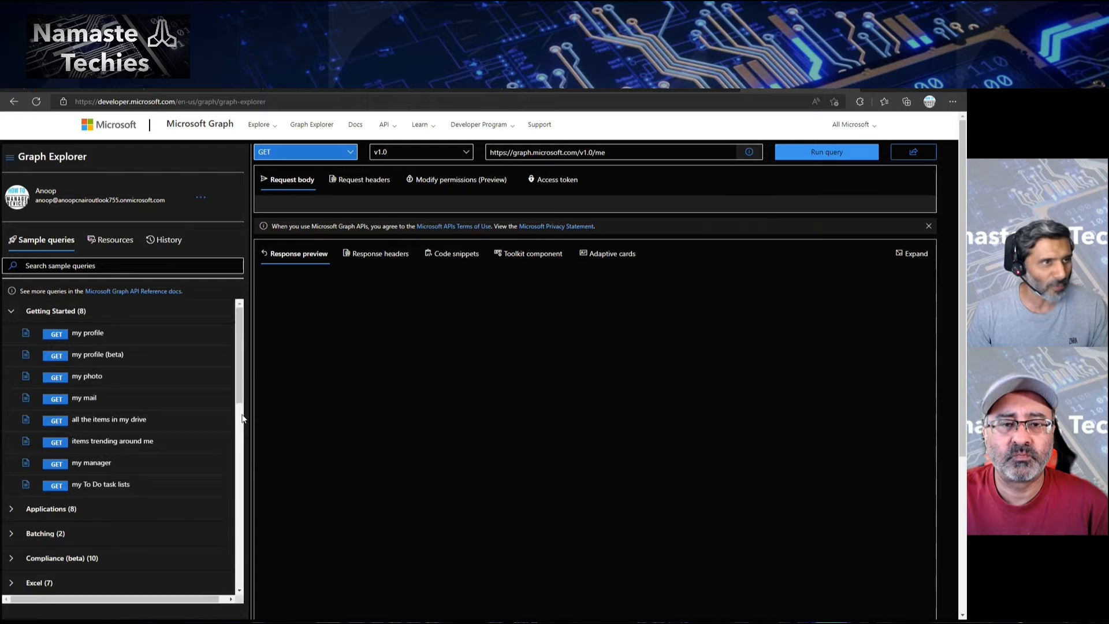
pyautogui.moveTo(773, 213); pyautogui.dragTo(772, 314)
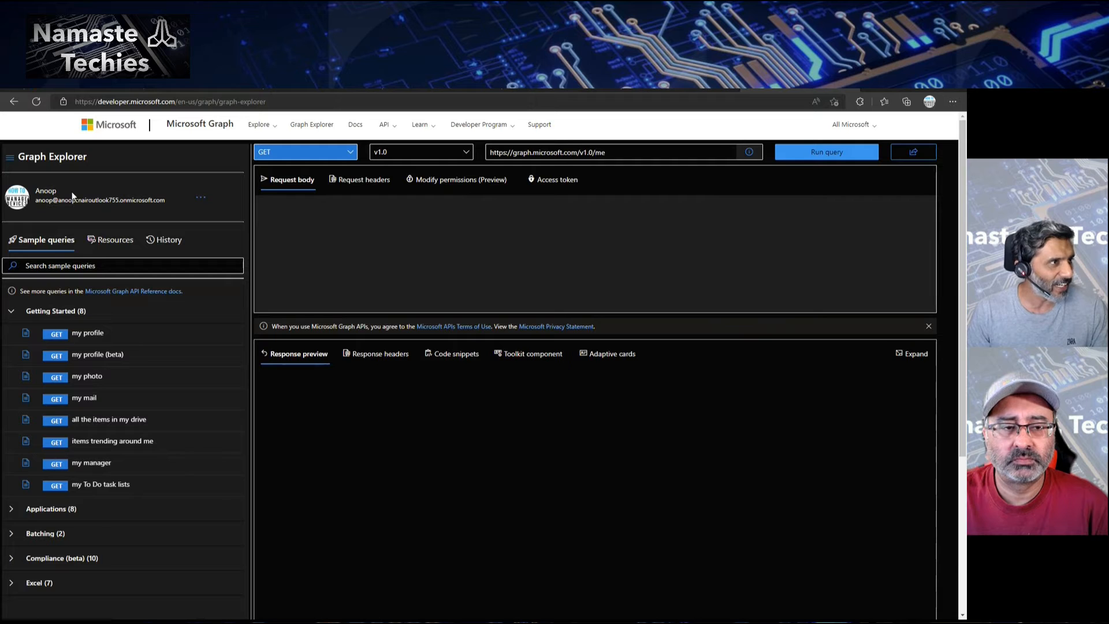
# Step: View the full list of selectable Microsoft Graph permissions for the signed-in account, then close it without consenting
pyautogui.click(201, 200)
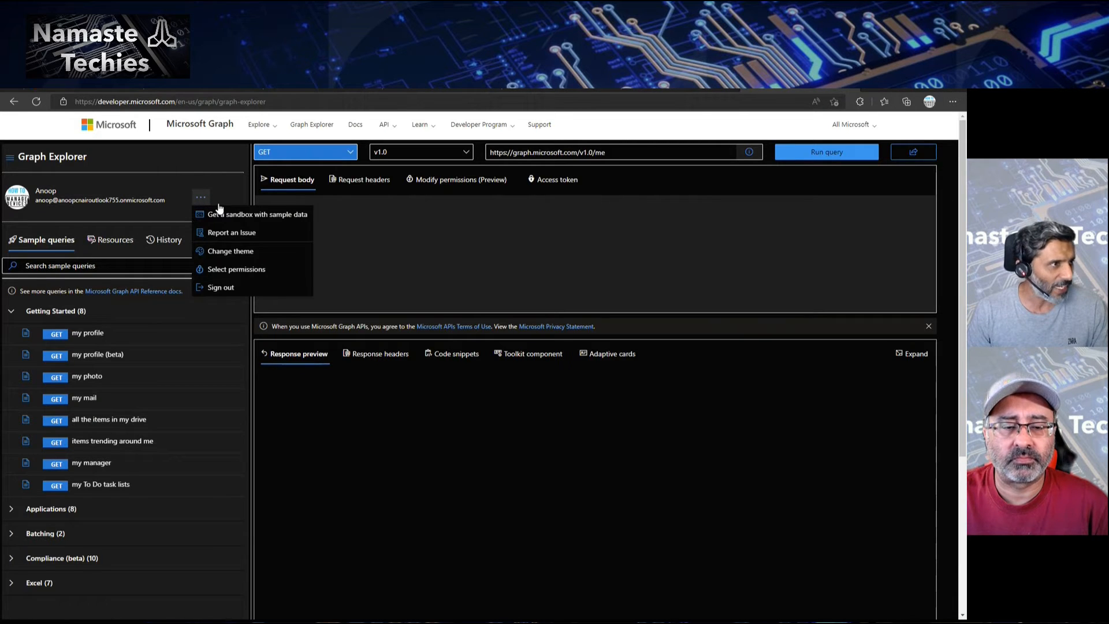
pyautogui.click(260, 270)
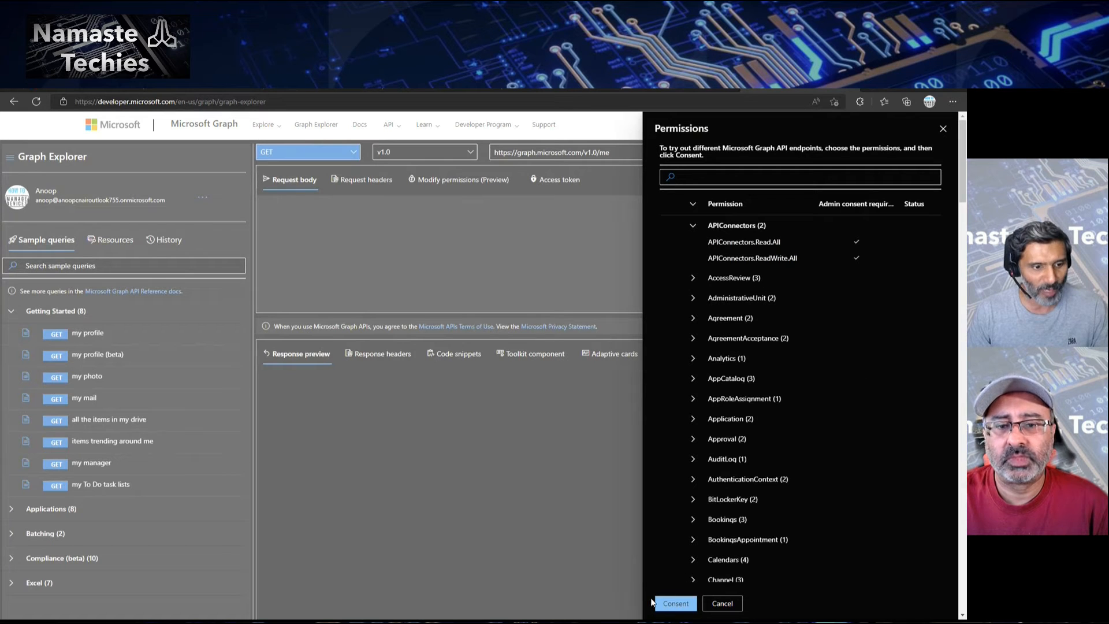
pyautogui.click(942, 129)
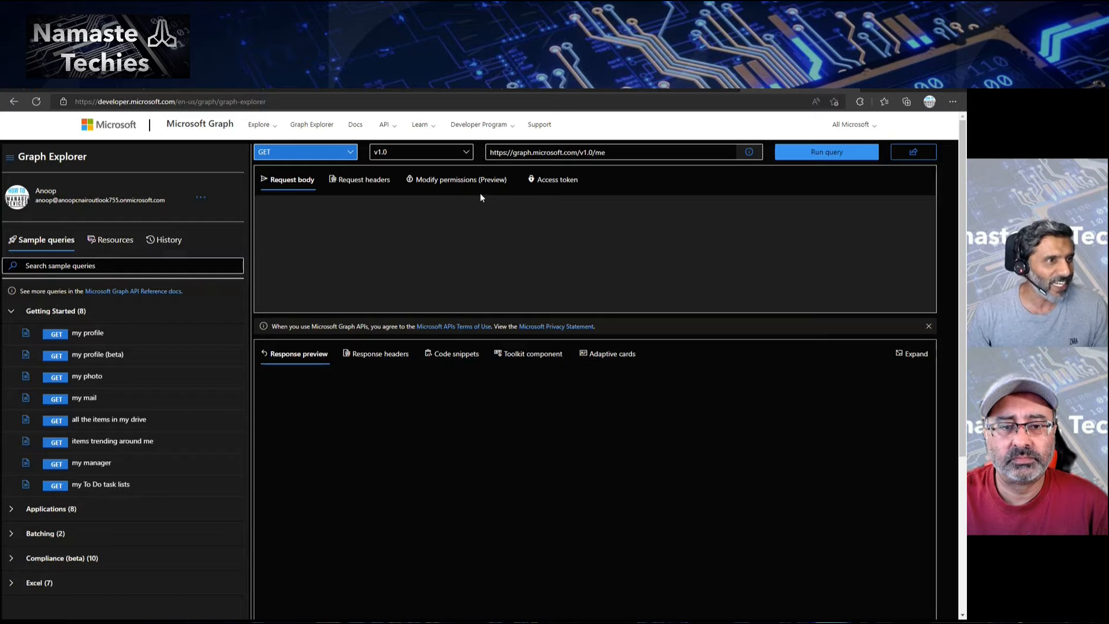
# Step: Review the permissions required for the v1.0/me query and their consent status, then return to the request body
pyautogui.click(450, 186)
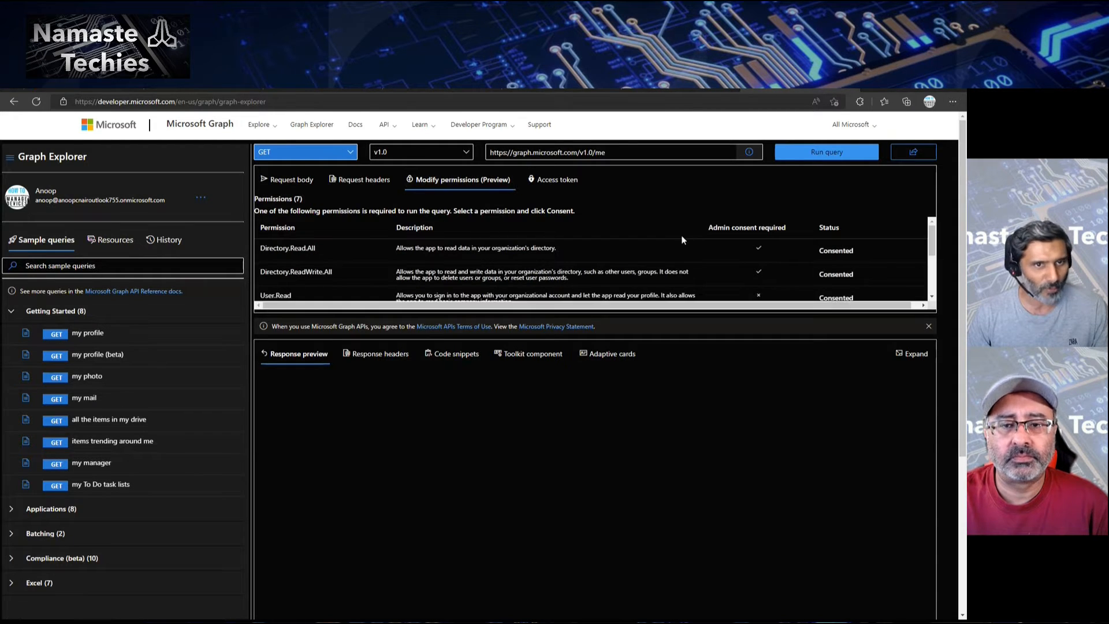
pyautogui.scroll(-2, 896, 260)
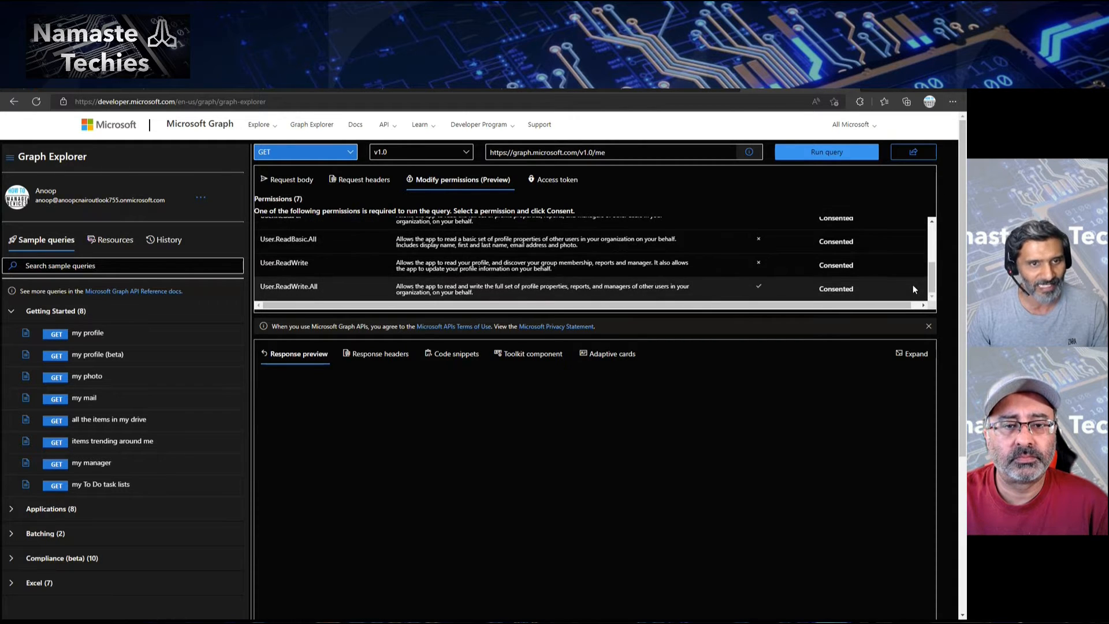
pyautogui.scroll(3, 912, 285)
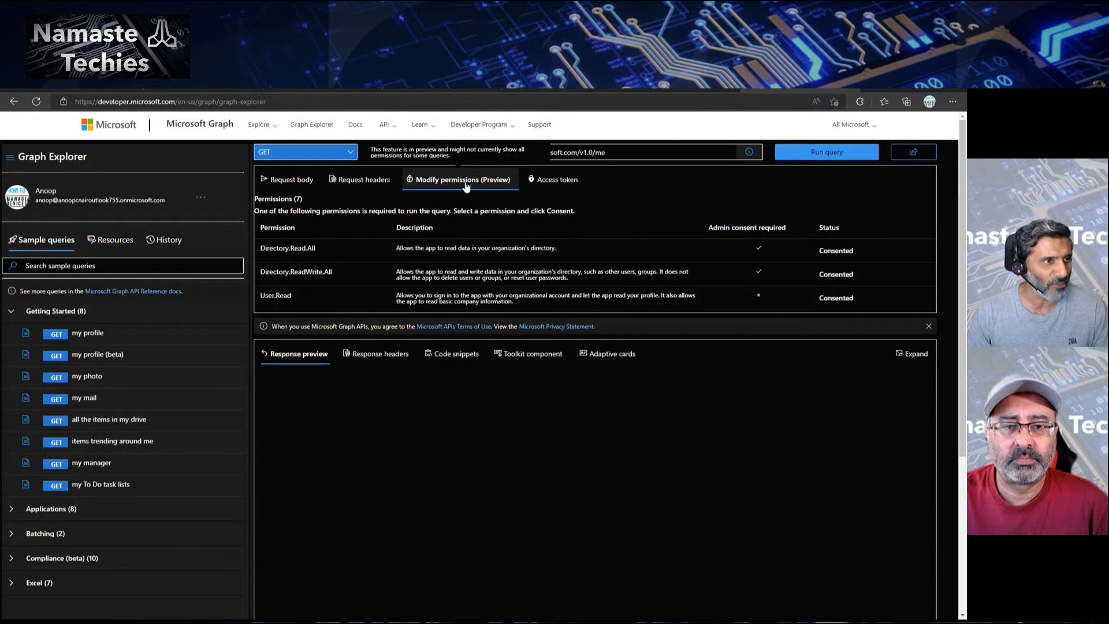
pyautogui.click(289, 182)
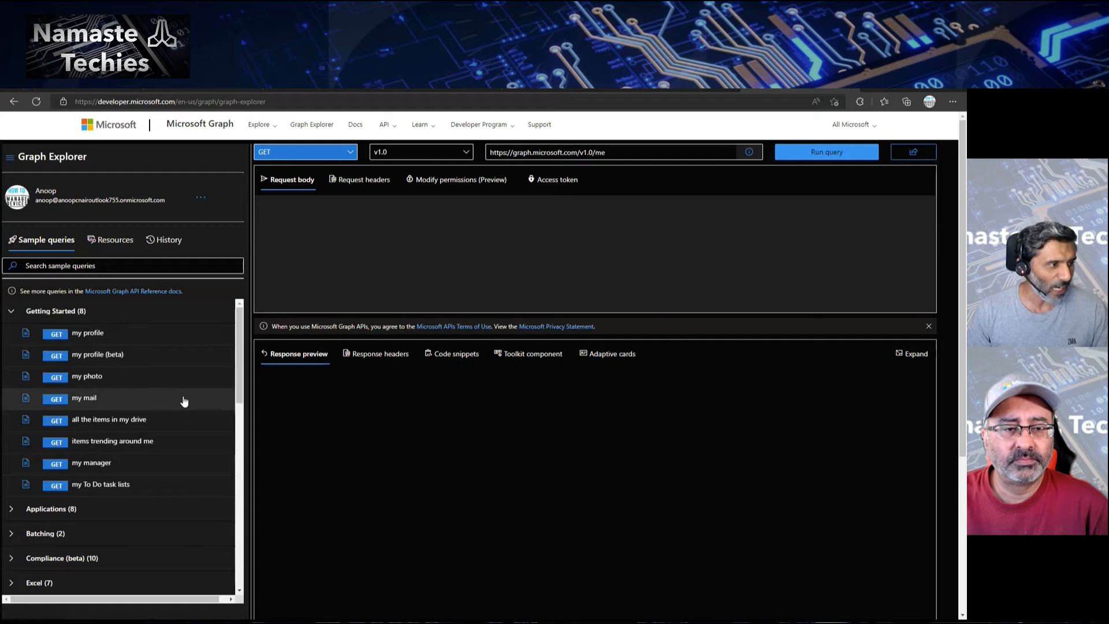
# Step: Run the alerts sample query from the Security category of the sample queries
pyautogui.scroll(-2, 180, 408)
pyautogui.scroll(-2, 179, 408)
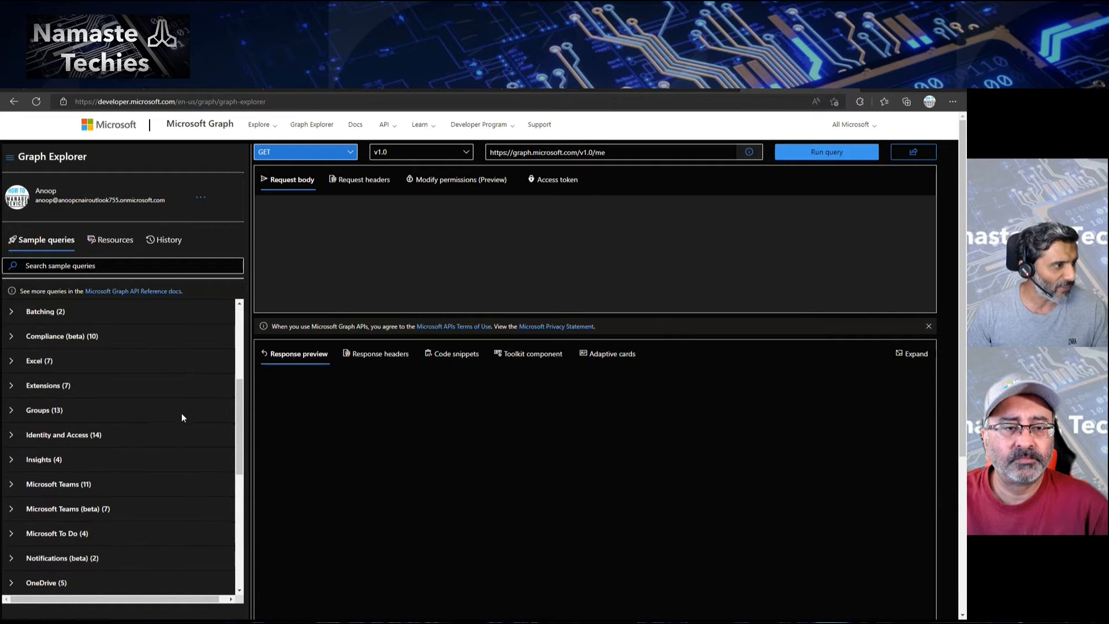
pyautogui.scroll(-2, 182, 425)
pyautogui.scroll(-1, 182, 428)
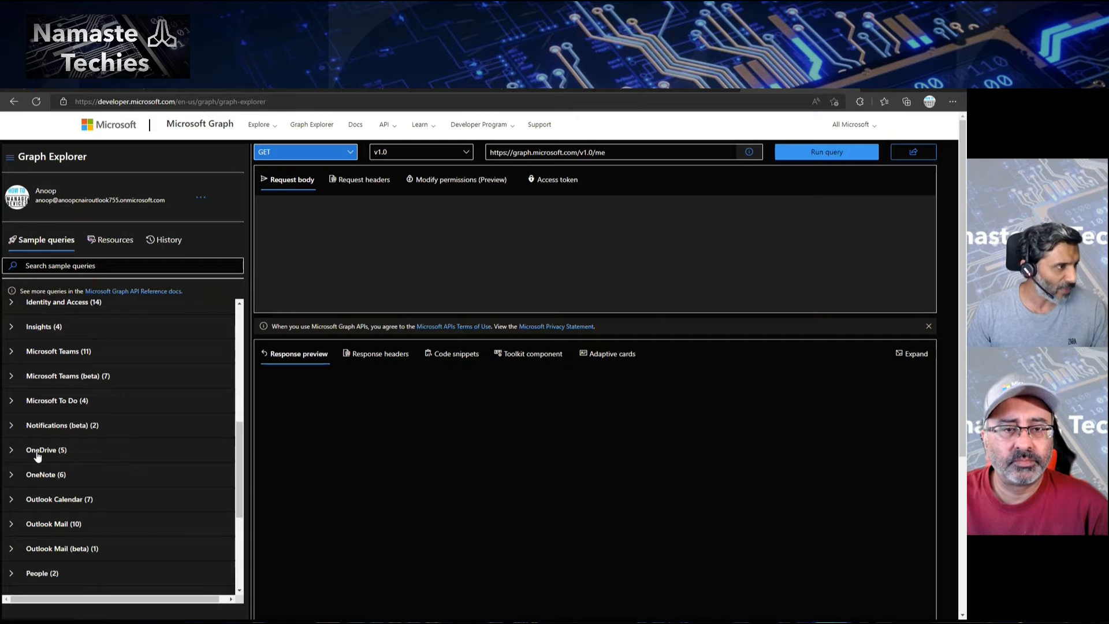
pyautogui.scroll(-3, 81, 454)
pyautogui.scroll(-2, 81, 454)
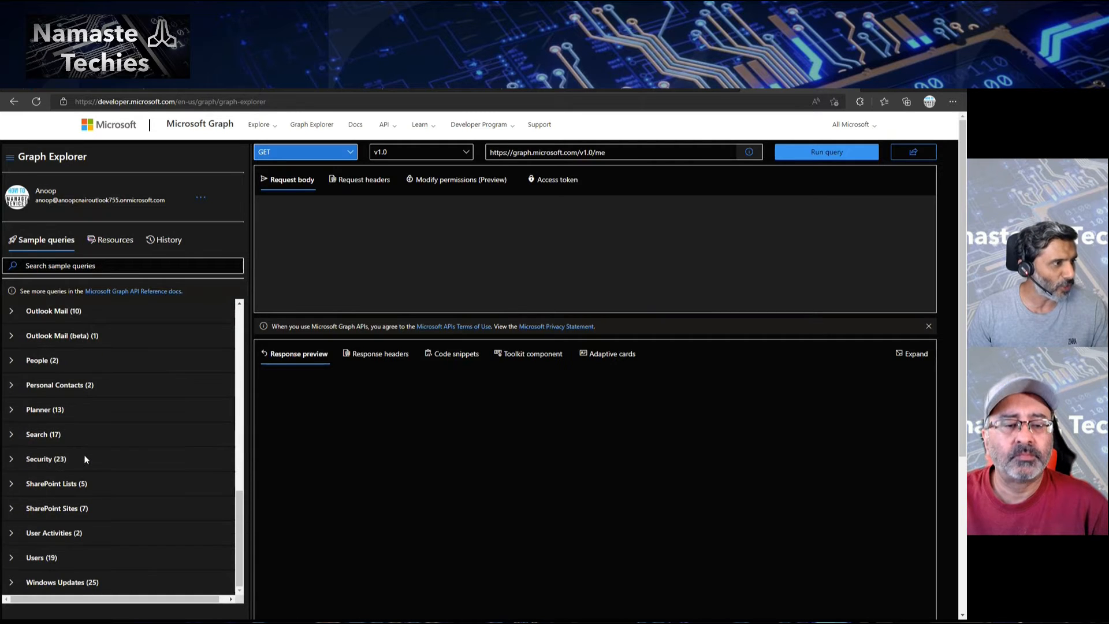
pyautogui.click(43, 458)
pyautogui.scroll(-1, 98, 481)
pyautogui.scroll(-1, 98, 481)
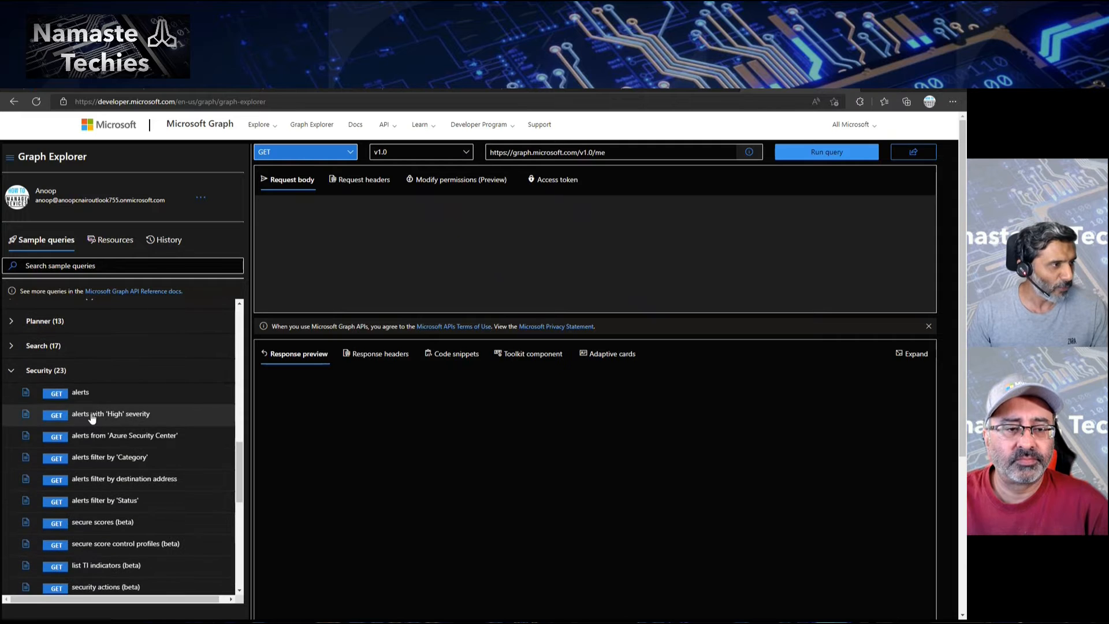
pyautogui.click(80, 393)
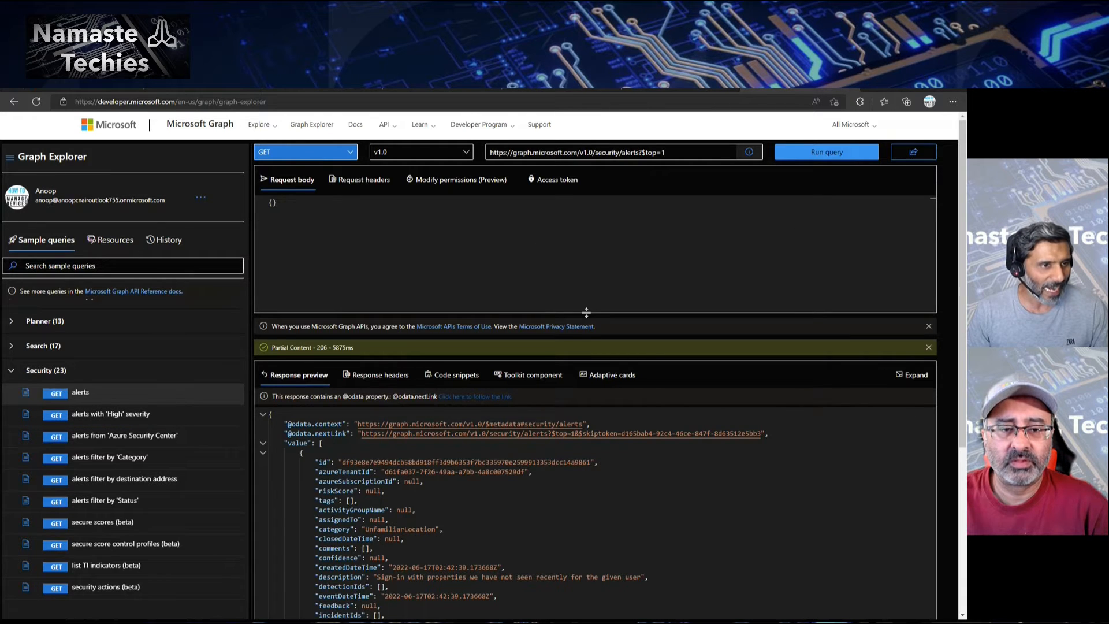
# Step: Examine the security alerts response in an enlarged preview, then restore the request area and highlight the query URL
pyautogui.moveTo(584, 314); pyautogui.dragTo(573, 218)
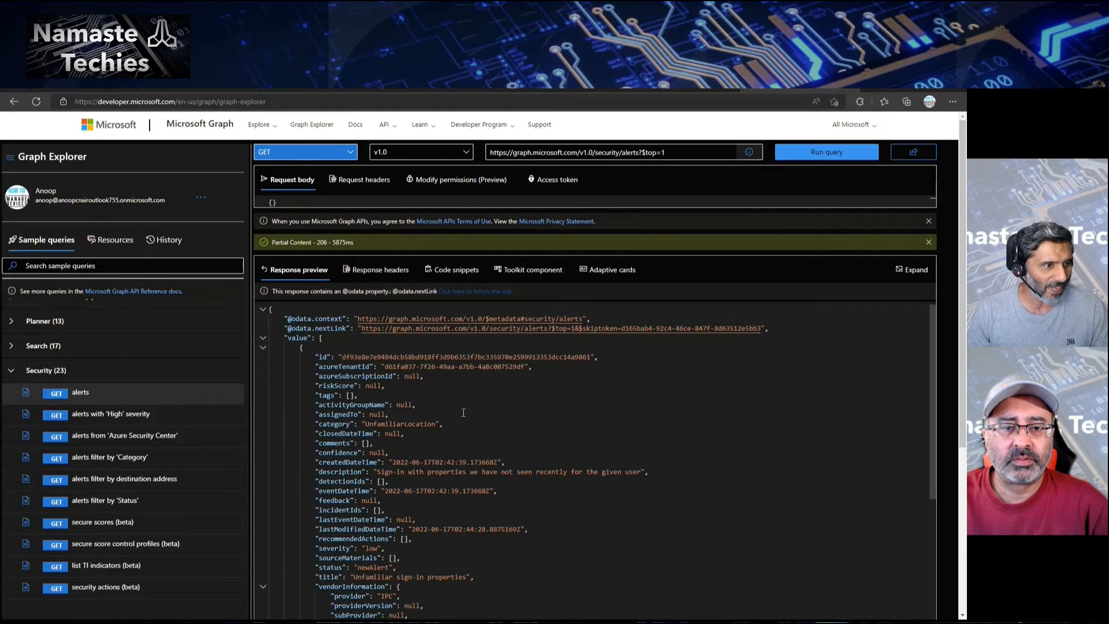
pyautogui.scroll(-1, 470, 412)
pyautogui.scroll(1, 471, 412)
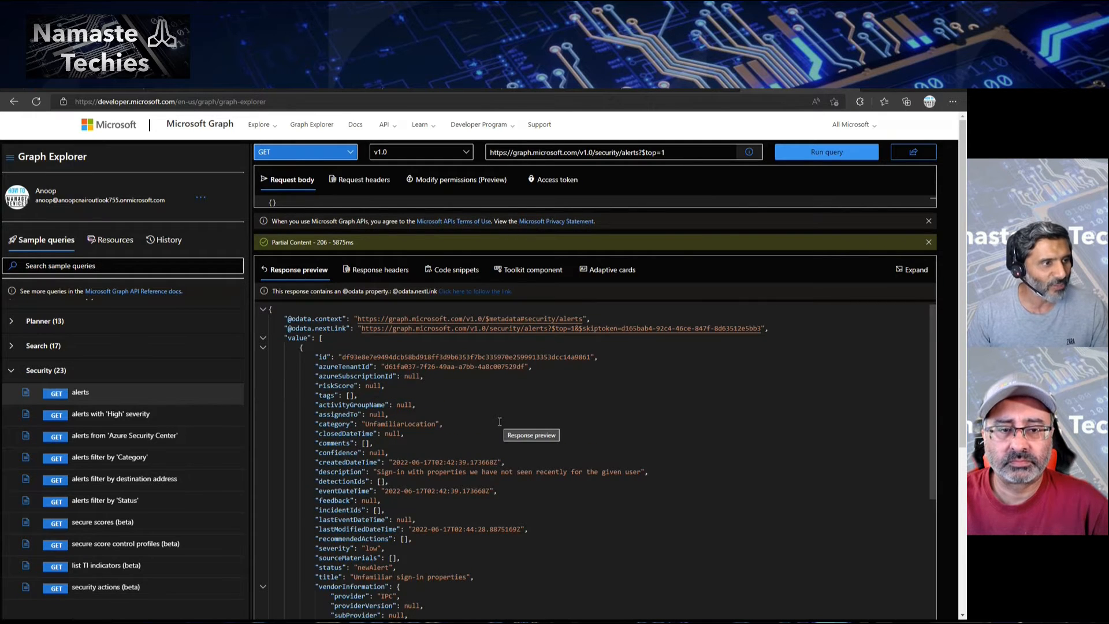
pyautogui.moveTo(630, 206); pyautogui.dragTo(630, 347)
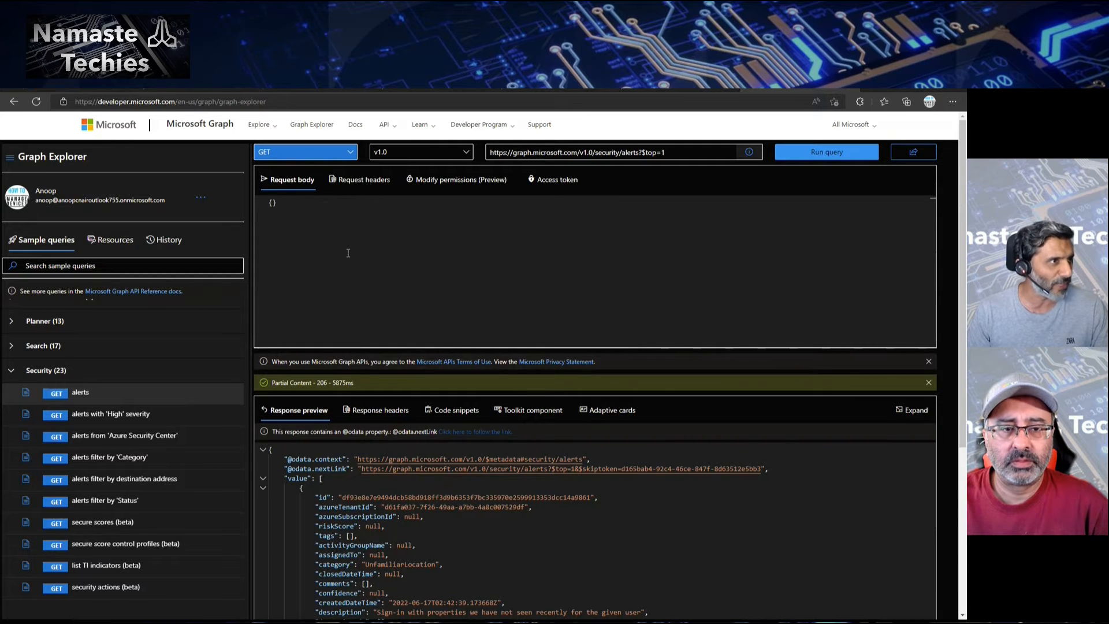
pyautogui.moveTo(668, 152); pyautogui.dragTo(484, 152)
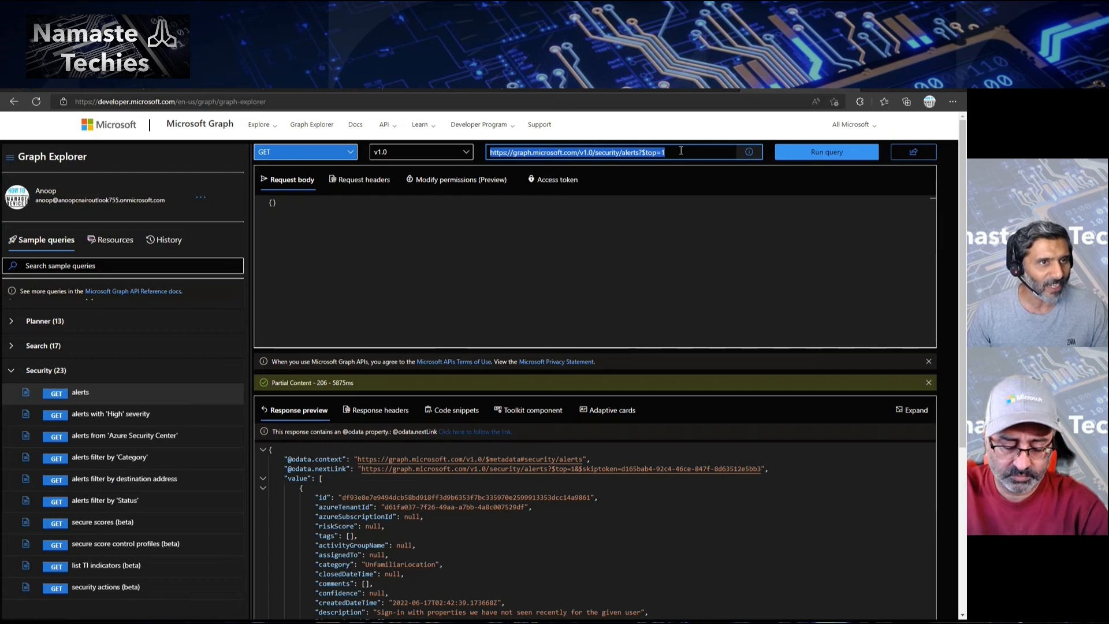
pyautogui.moveTo(681, 152); pyautogui.dragTo(485, 152)
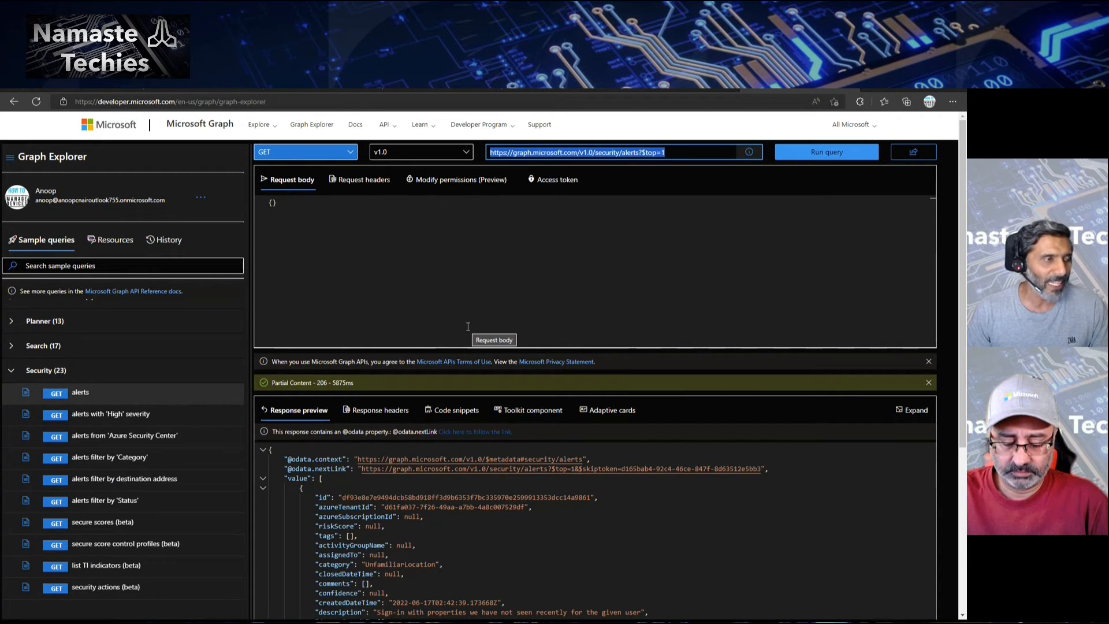
# Step: Review the available HTTP methods and set the security alerts request's method to POST
pyautogui.click(350, 153)
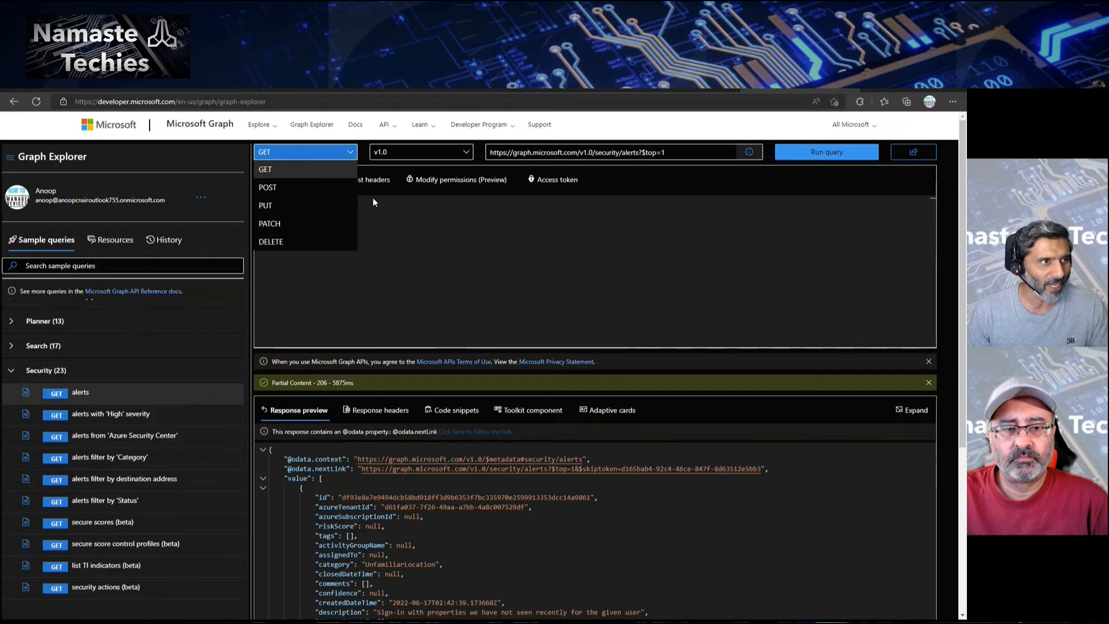
pyautogui.click(417, 212)
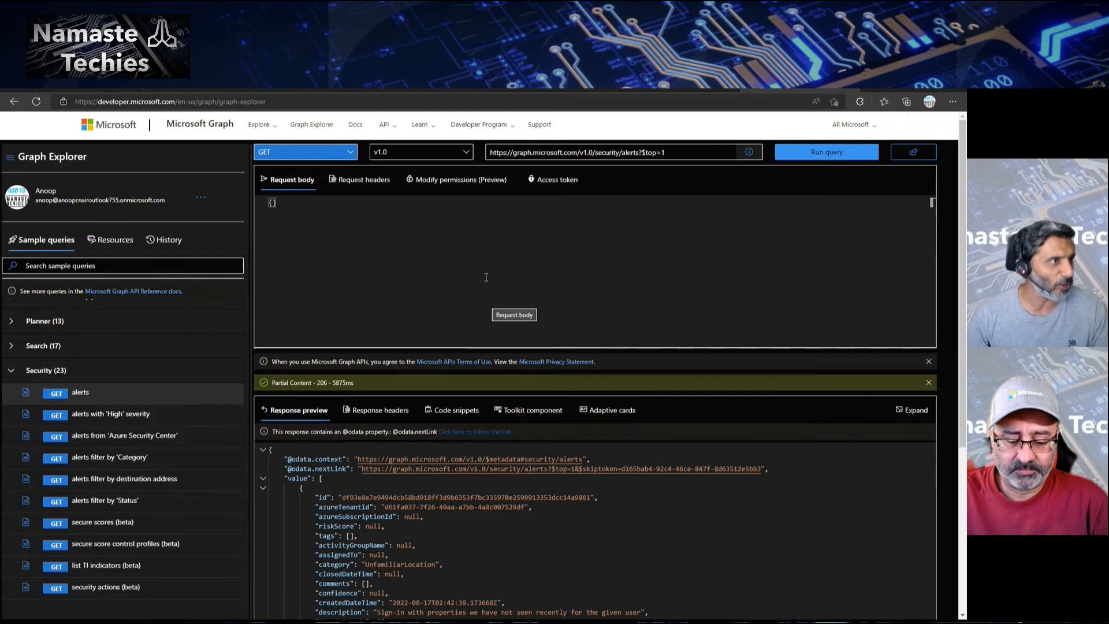
pyautogui.click(289, 155)
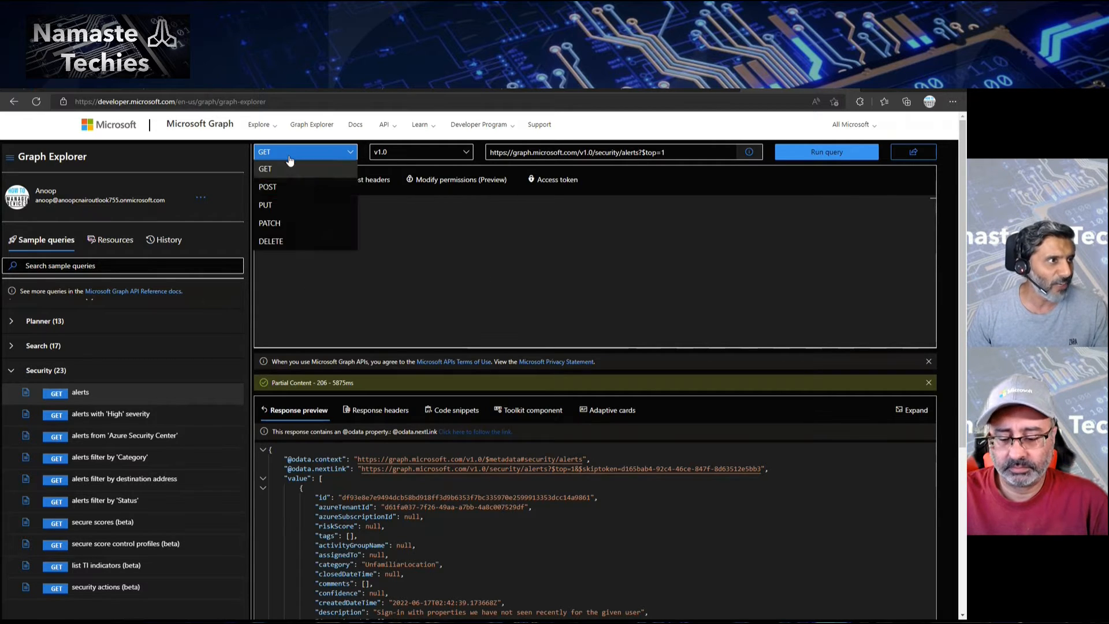
pyautogui.click(293, 192)
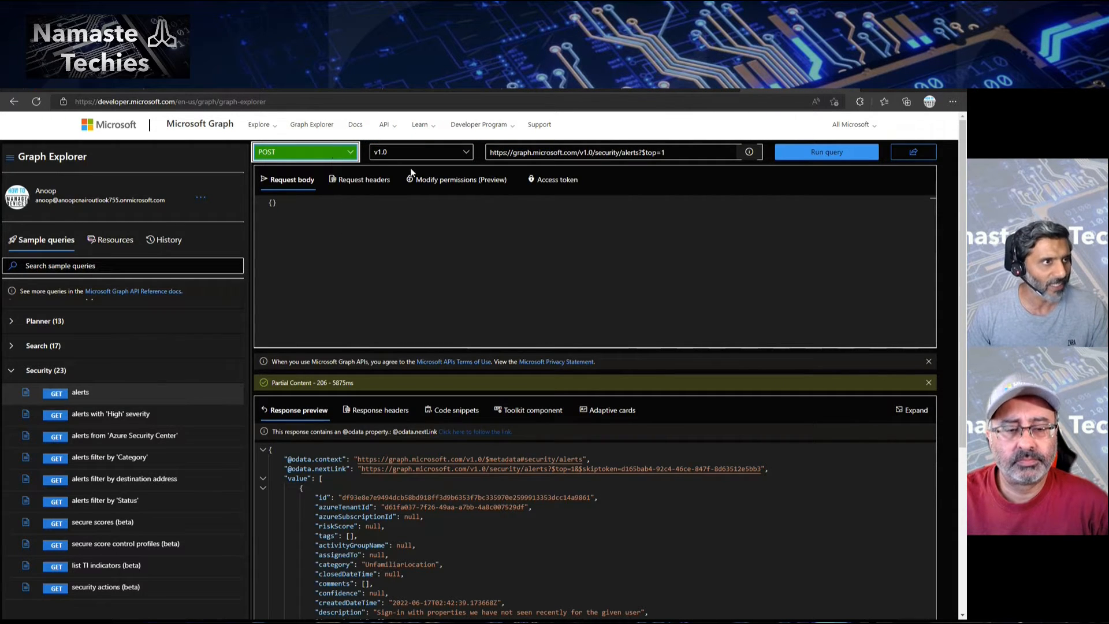
pyautogui.click(436, 299)
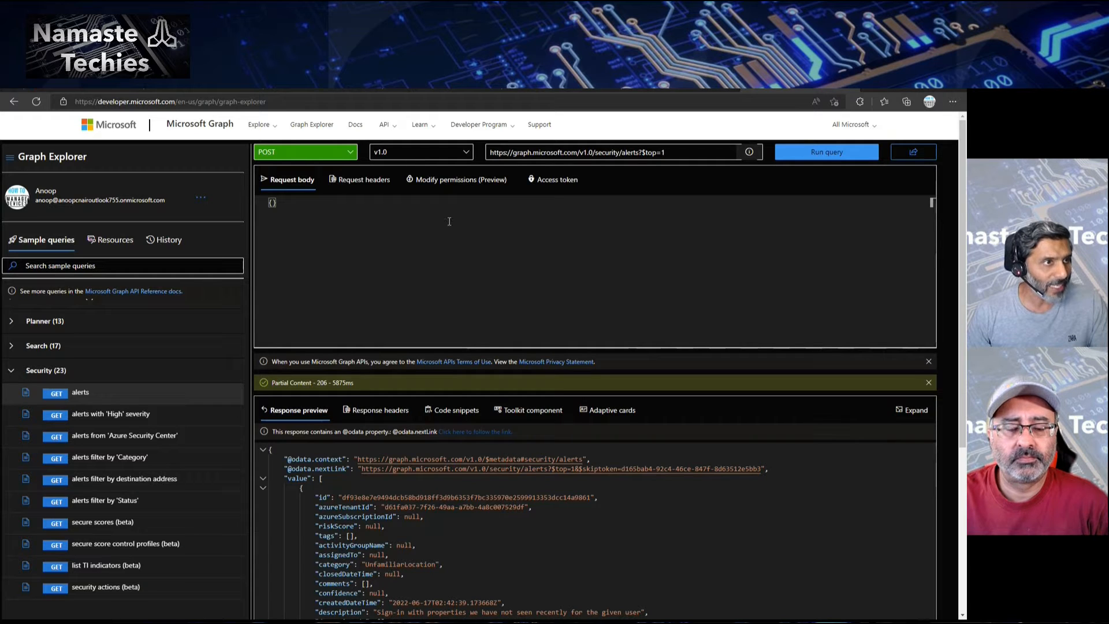
# Step: Set the API version of the security alerts request to beta
pyautogui.click(453, 158)
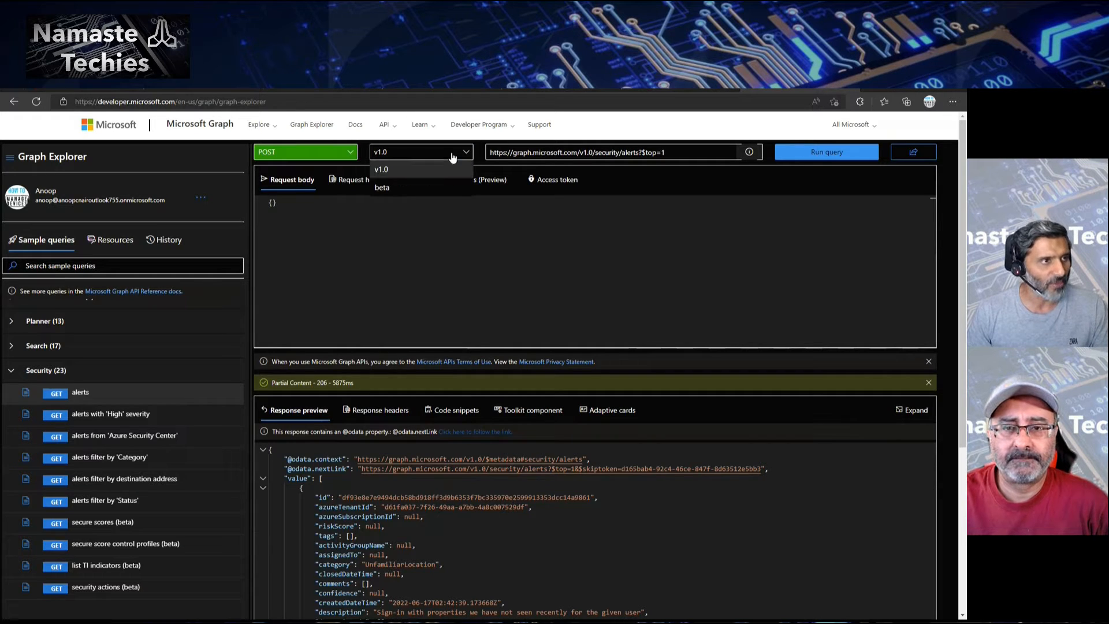
pyautogui.click(402, 190)
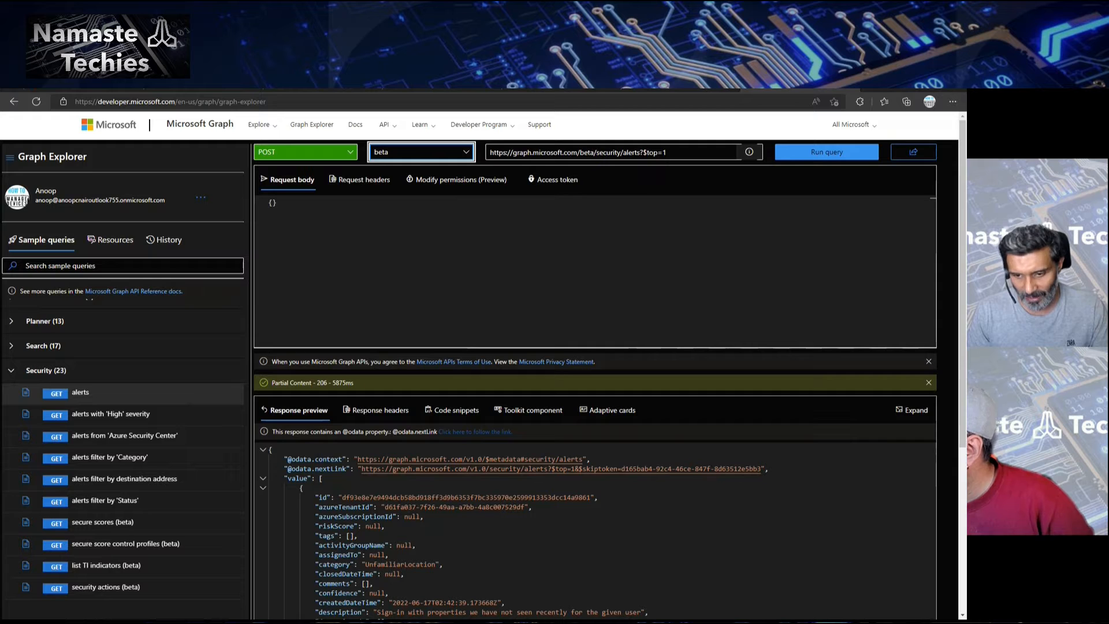
pyautogui.hotkey('alt', 'Tab')
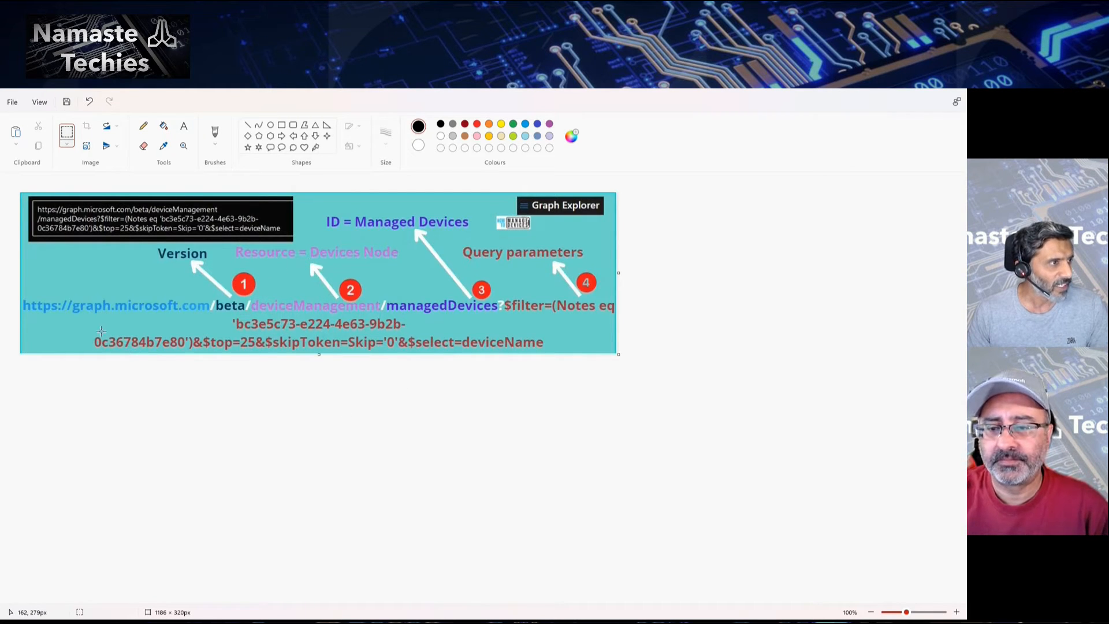
pyautogui.click(281, 125)
pyautogui.click(477, 124)
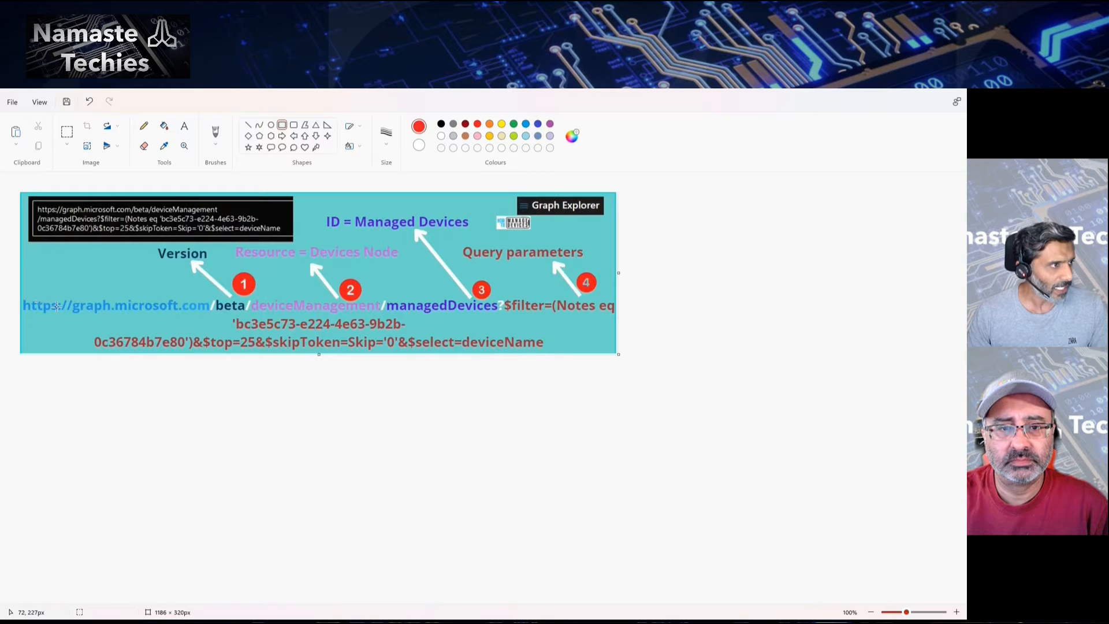
pyautogui.moveTo(22, 296); pyautogui.dragTo(214, 315)
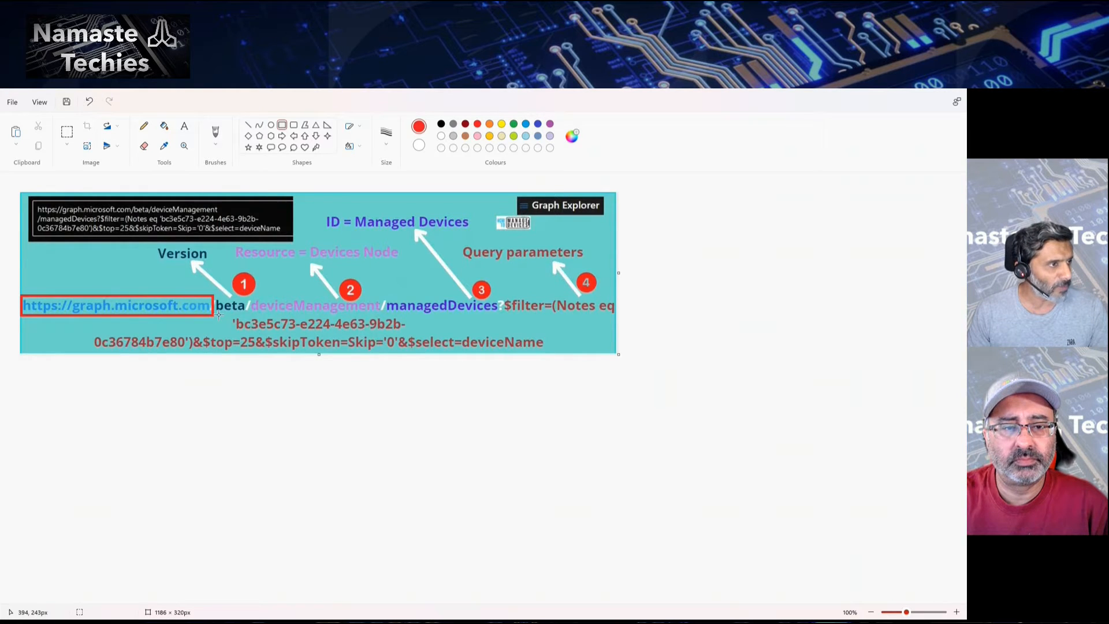
pyautogui.moveTo(213, 297); pyautogui.dragTo(250, 315)
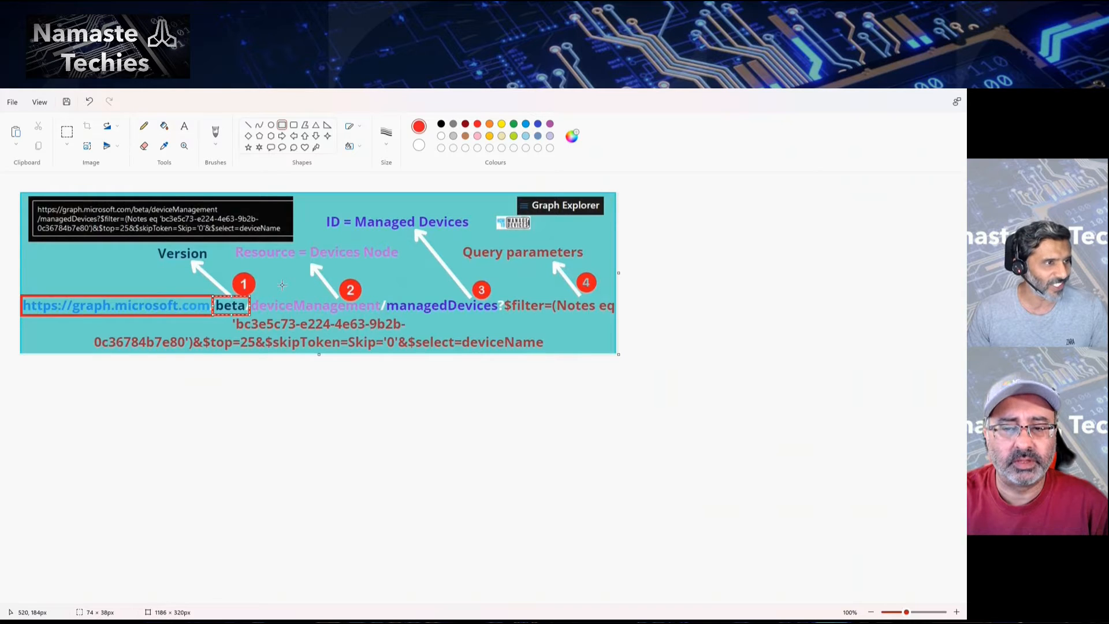
pyautogui.click(322, 321)
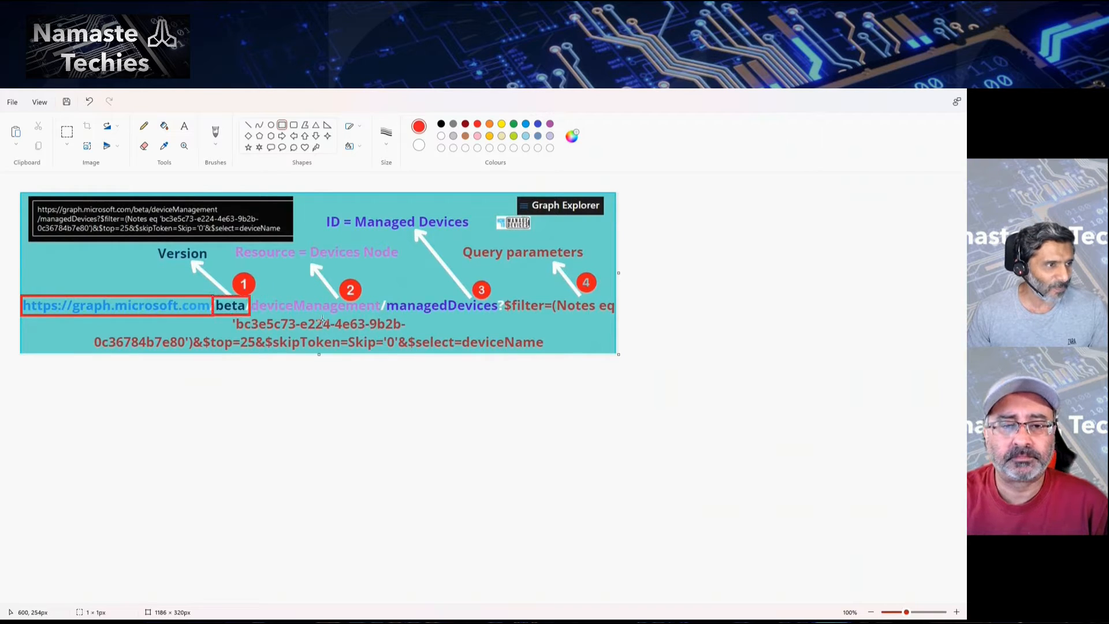
# Step: Outline the deviceManagement segment, the Devices Node label and the managedDevices segment with red rectangles
pyautogui.moveTo(383, 314); pyautogui.dragTo(252, 299)
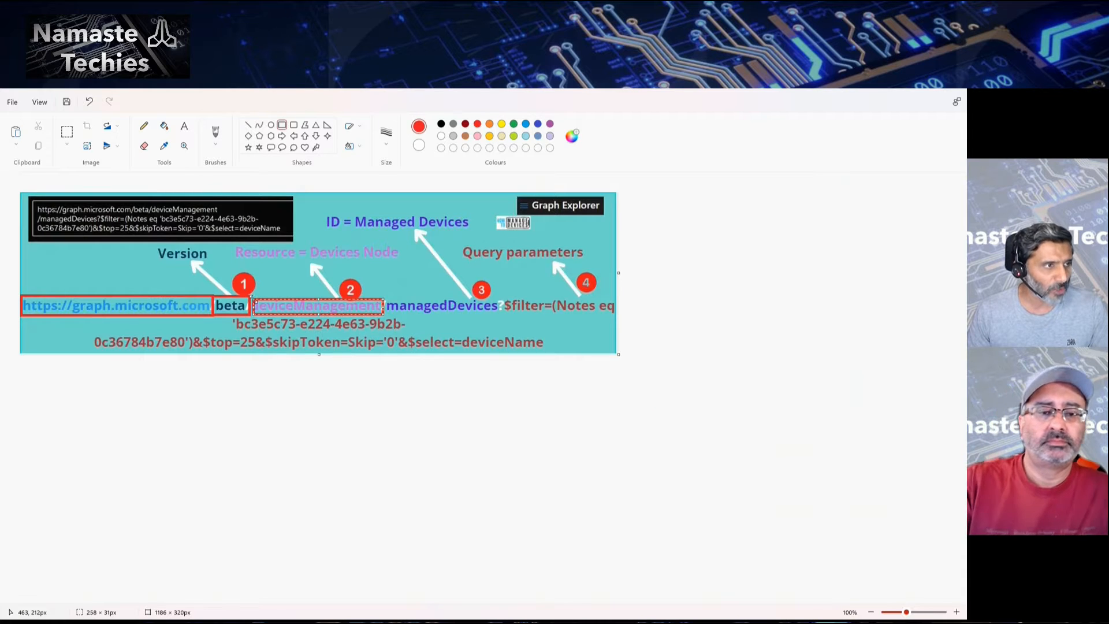
pyautogui.moveTo(254, 299); pyautogui.dragTo(251, 296)
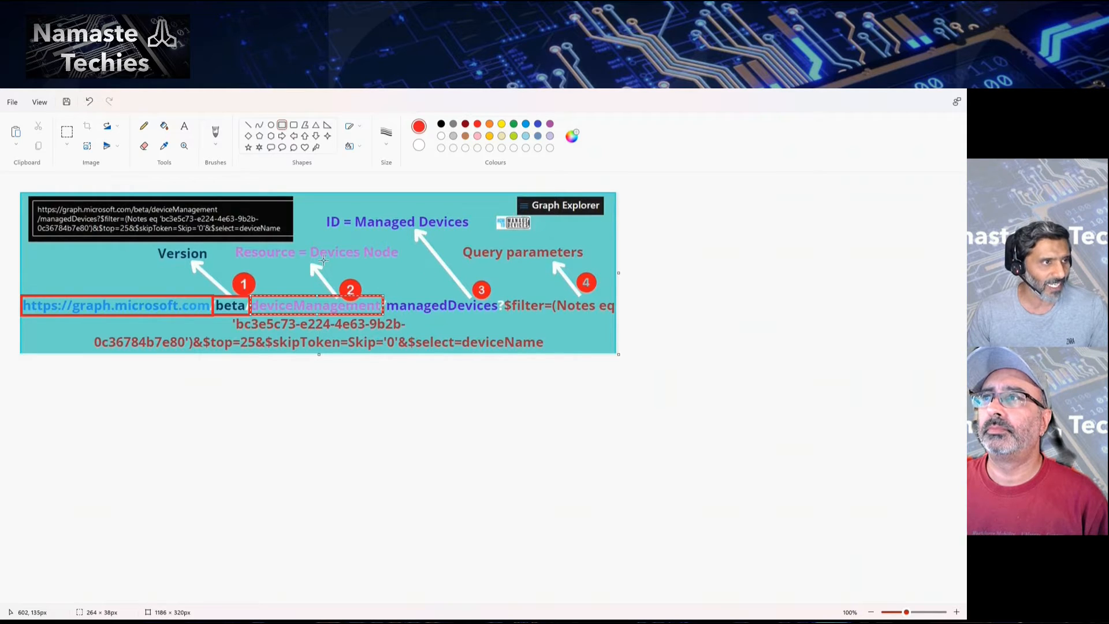
pyautogui.moveTo(312, 261); pyautogui.dragTo(401, 243)
pyautogui.click(414, 260)
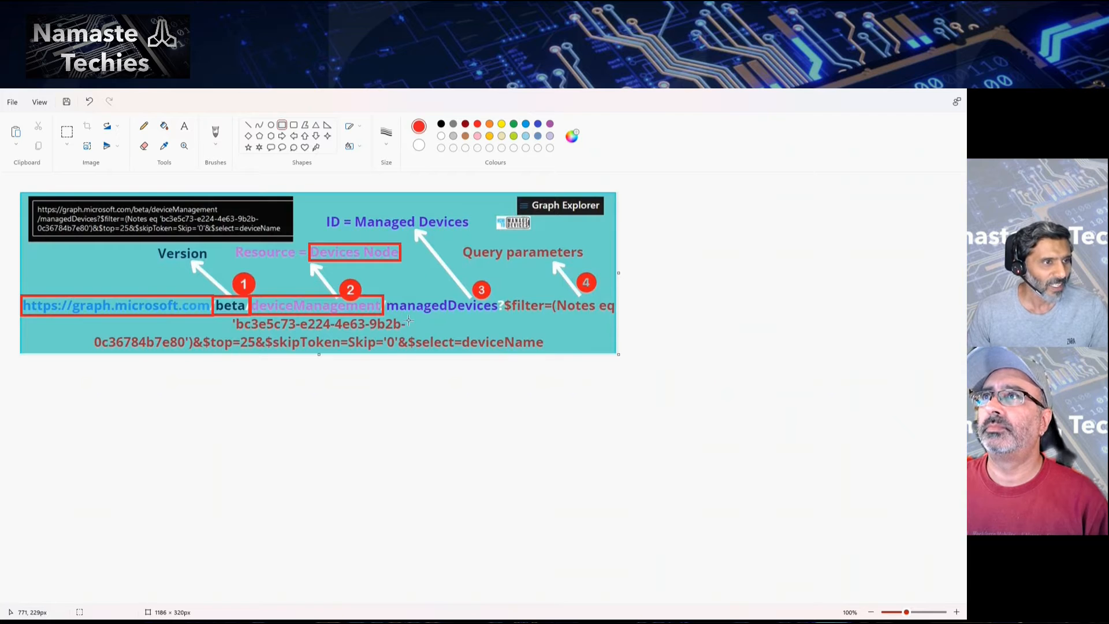
pyautogui.moveTo(385, 296)
pyautogui.mouseDown()
pyautogui.moveTo(427, 320)
pyautogui.moveTo(496, 313)
pyautogui.mouseUp()
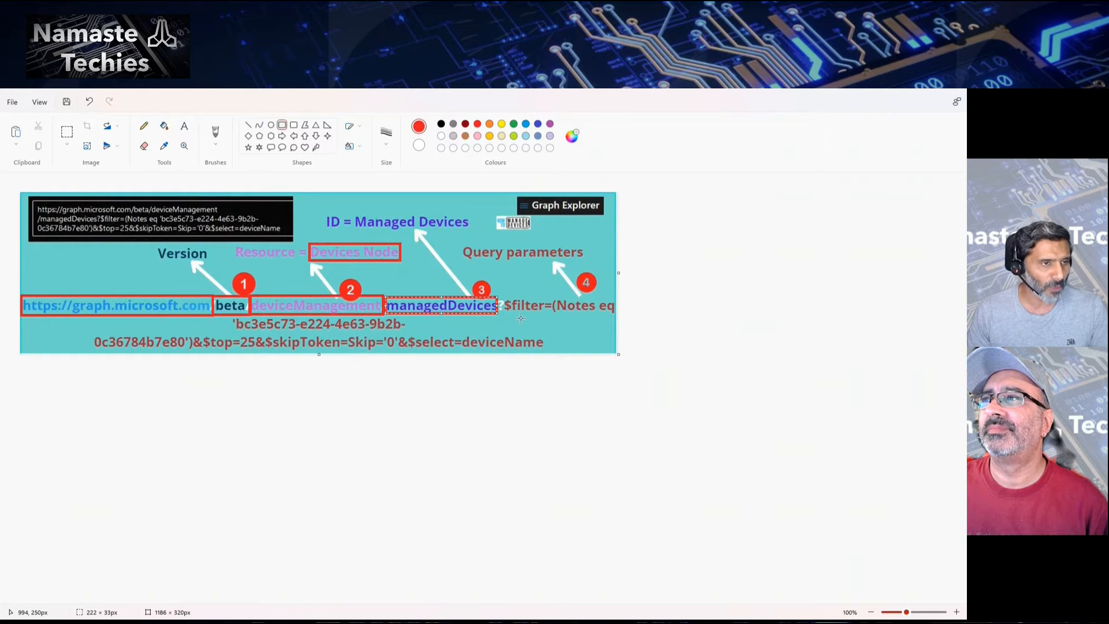
pyautogui.moveTo(497, 295); pyautogui.dragTo(499, 295)
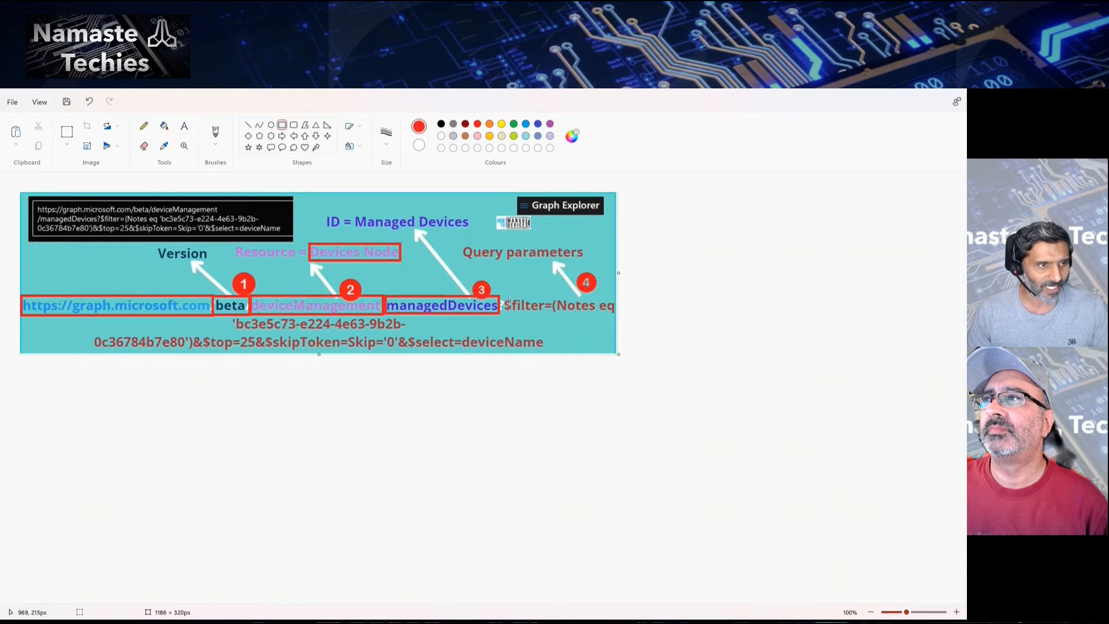
pyautogui.moveTo(502, 297); pyautogui.dragTo(620, 318)
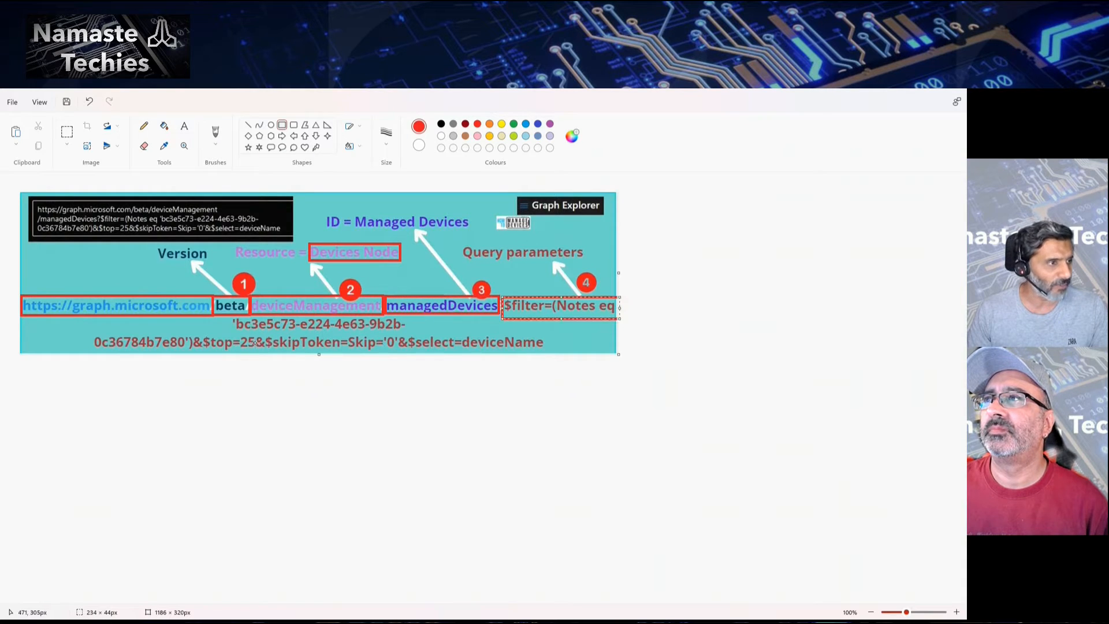
pyautogui.moveTo(226, 317); pyautogui.dragTo(563, 353)
pyautogui.click(511, 368)
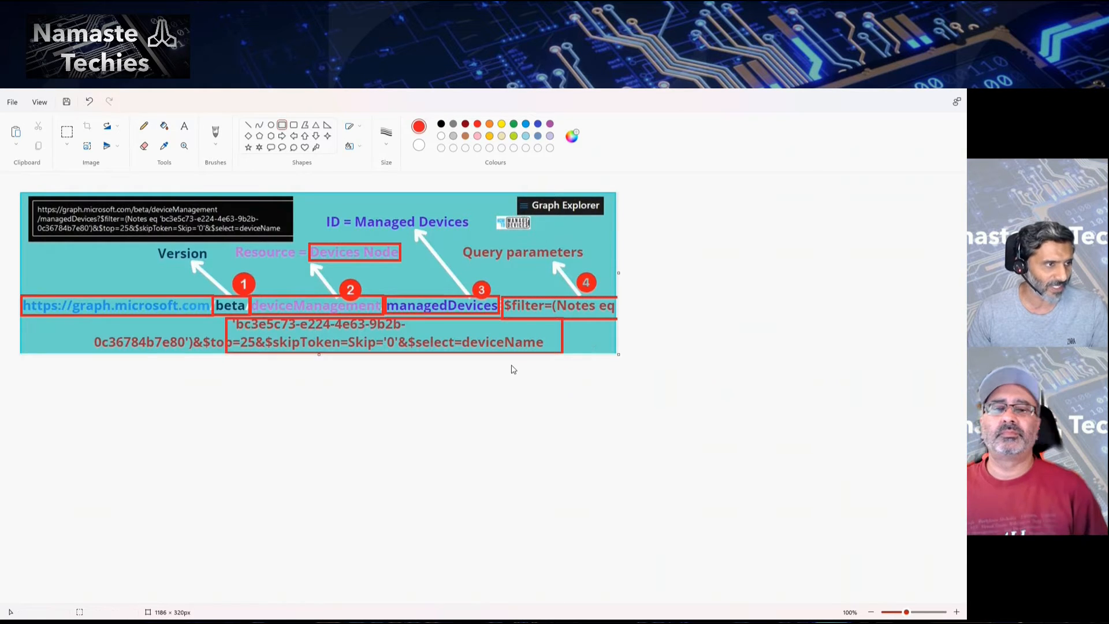
pyautogui.hotkey('ctrl', 'z')
pyautogui.hotkey('ctrl', 'z')
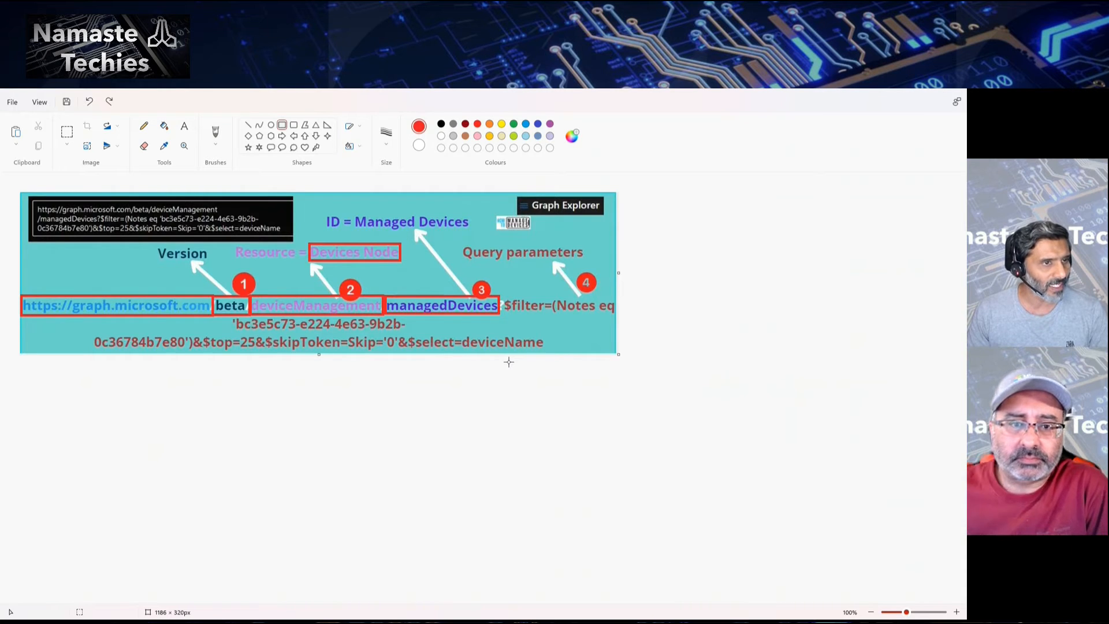
# Step: Outline the $filter text, the query text on the lines below it and the Query parameters label with red rectangles
pyautogui.hotkey('ctrl', 'y')
pyautogui.hotkey('ctrl', 'y')
pyautogui.hotkey('ctrl', 'y')
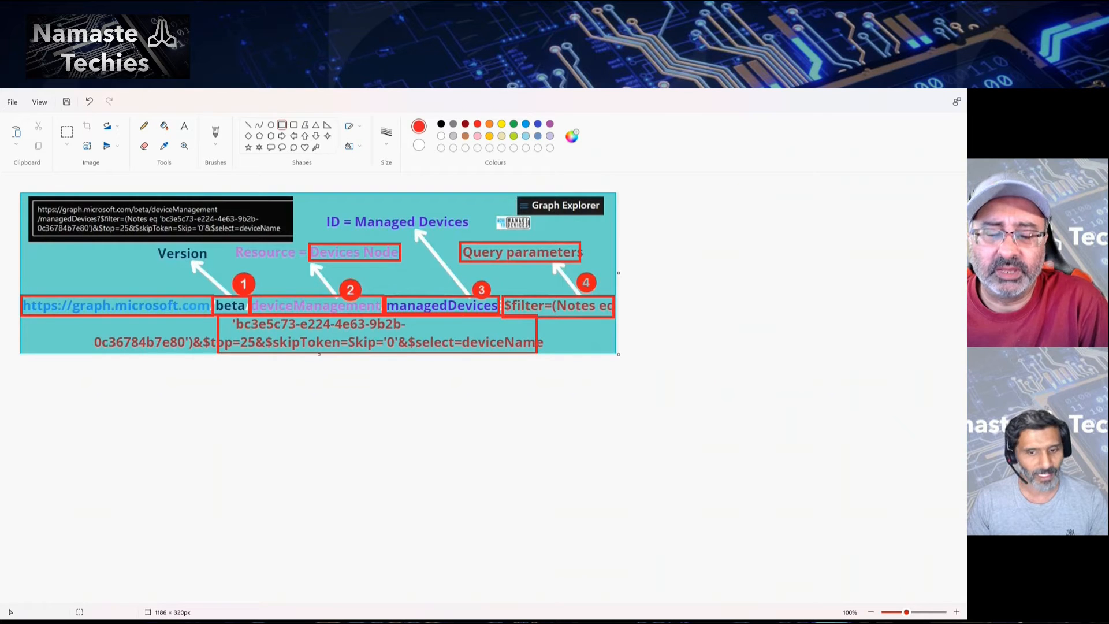
pyautogui.hotkey('alt', 'Tab')
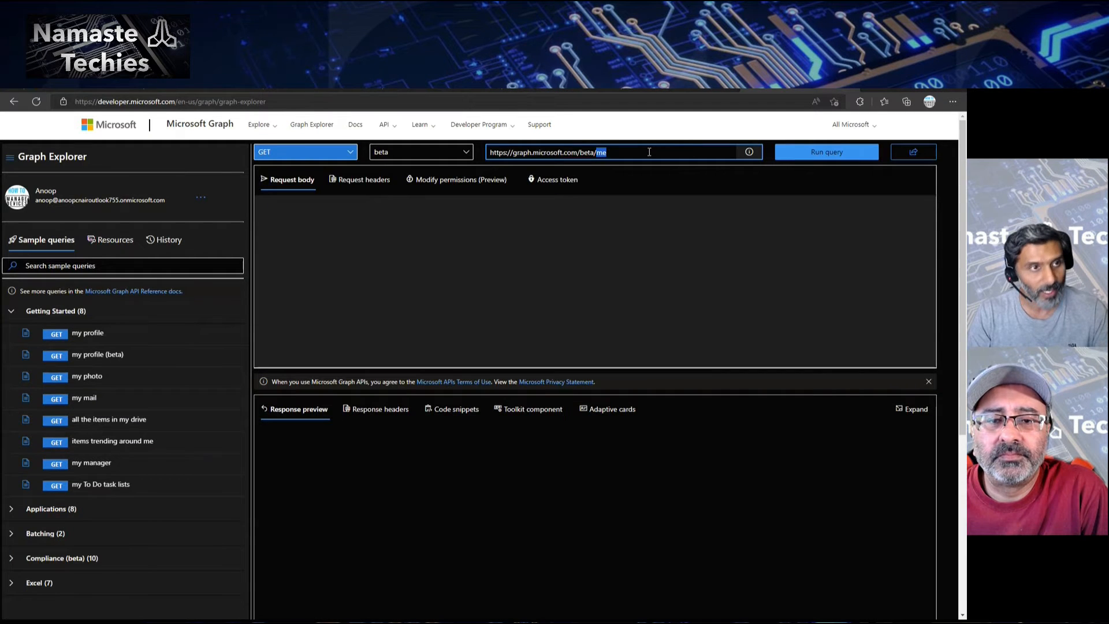
pyautogui.write('D')
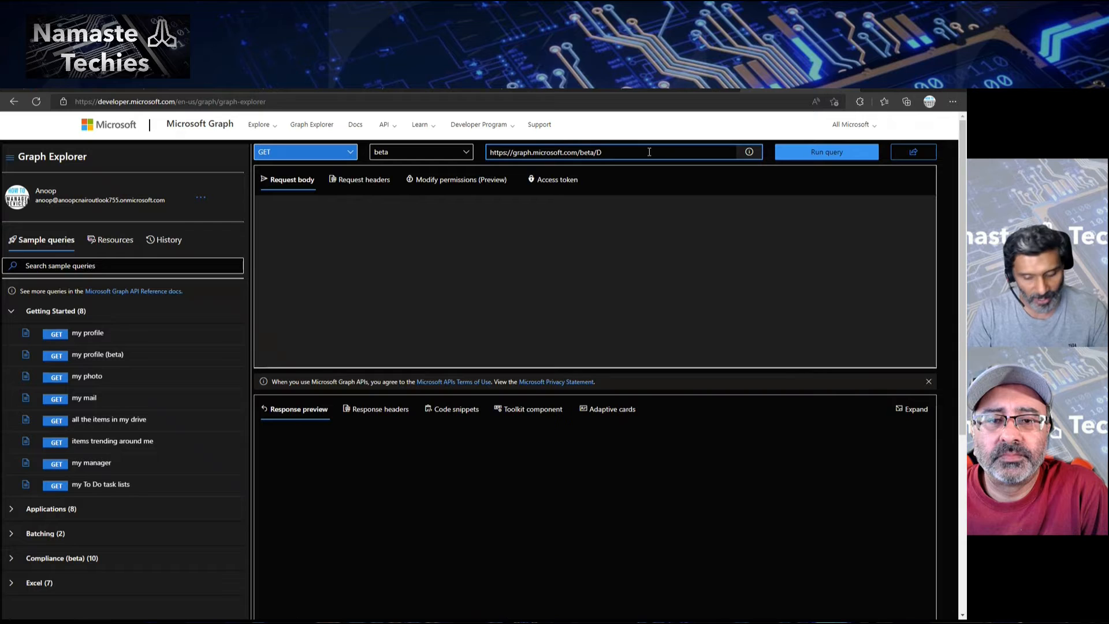
pyautogui.write('ev')
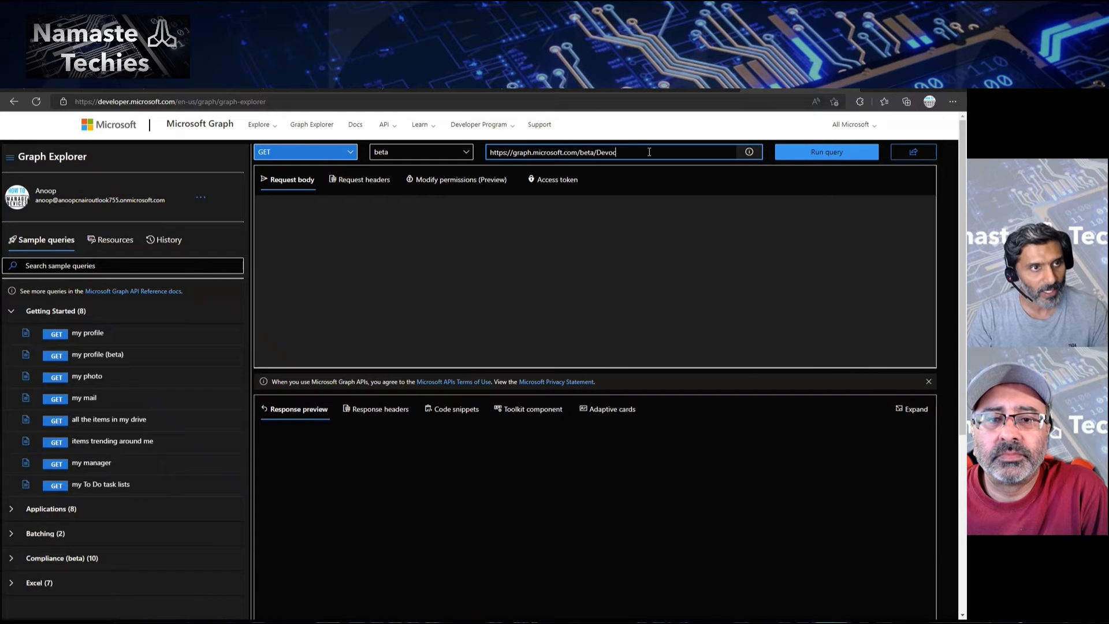
pyautogui.write('ice')
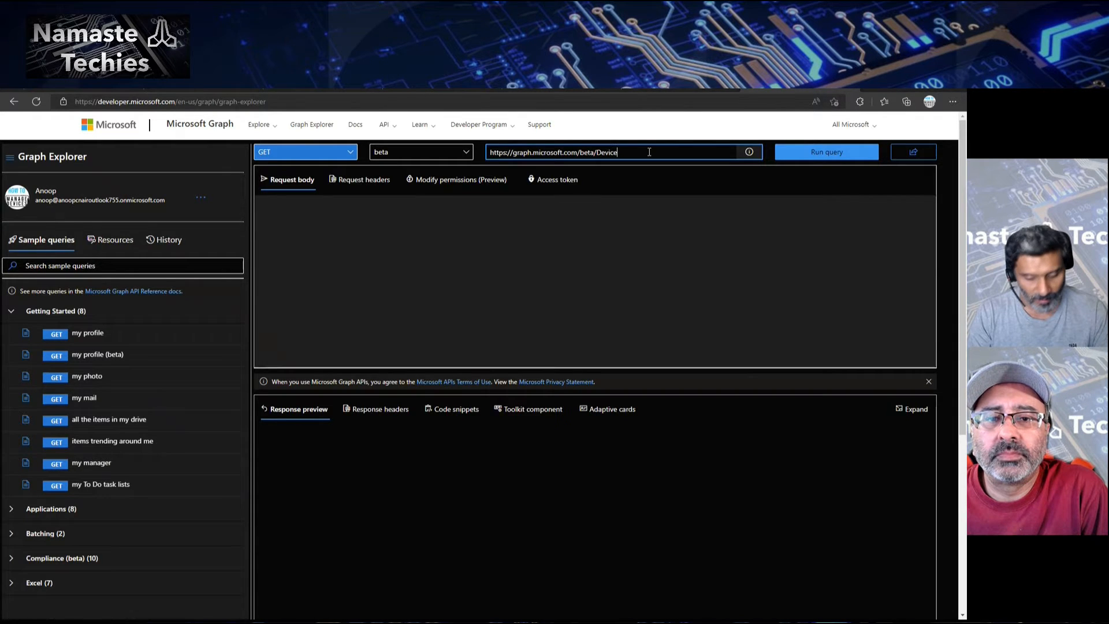
pyautogui.write('management')
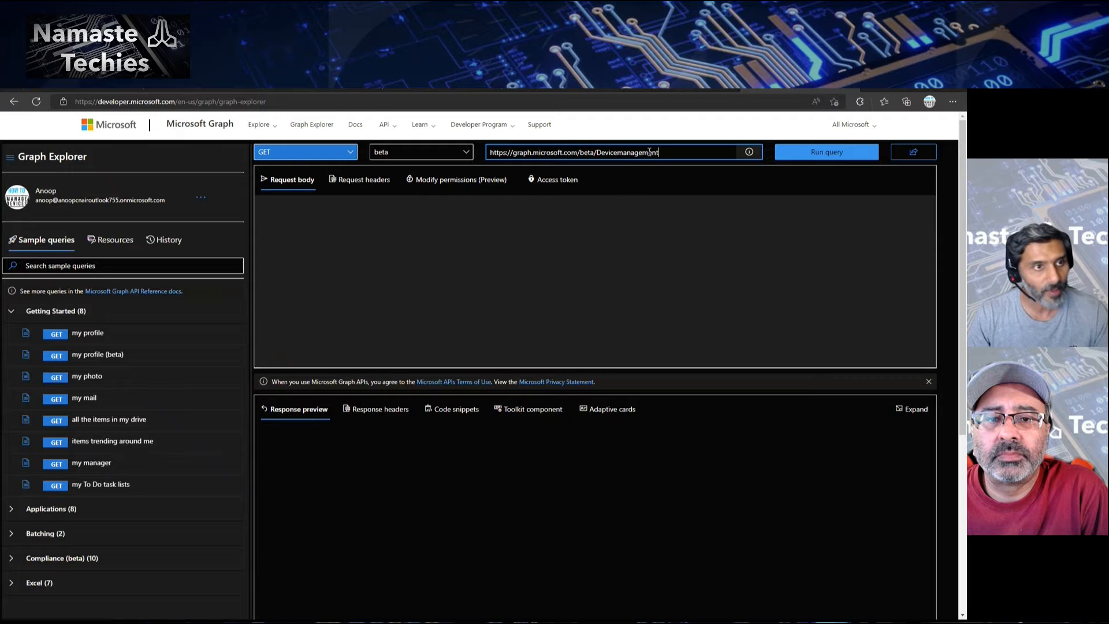
pyautogui.click(799, 155)
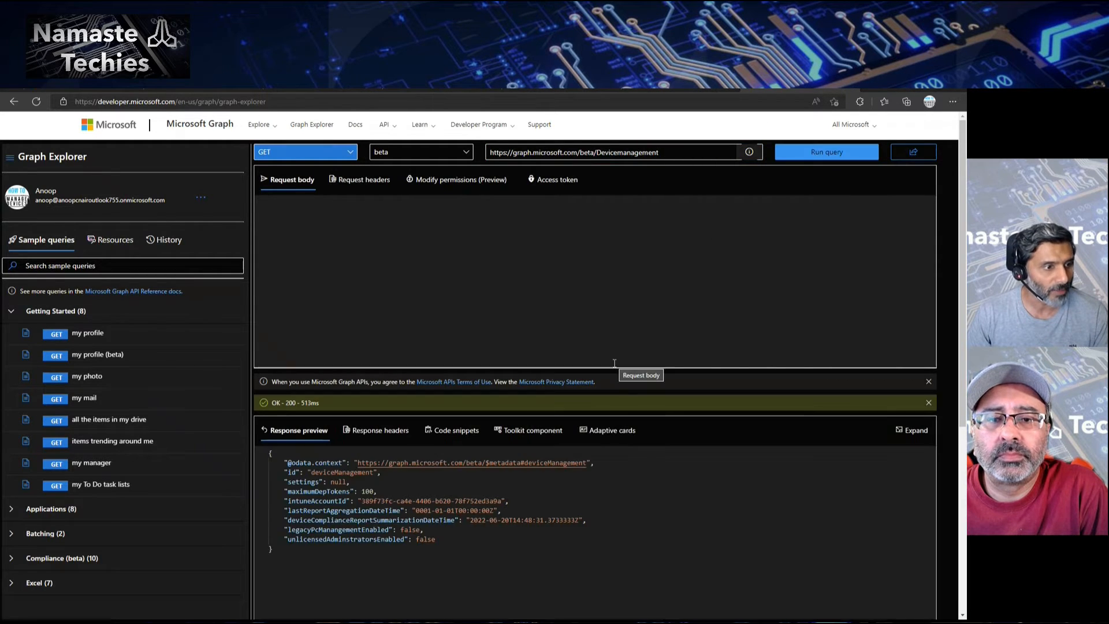
# Step: Enlarge the response preview of the Devicemanagement query and highlight its response status
pyautogui.moveTo(573, 369); pyautogui.dragTo(562, 261)
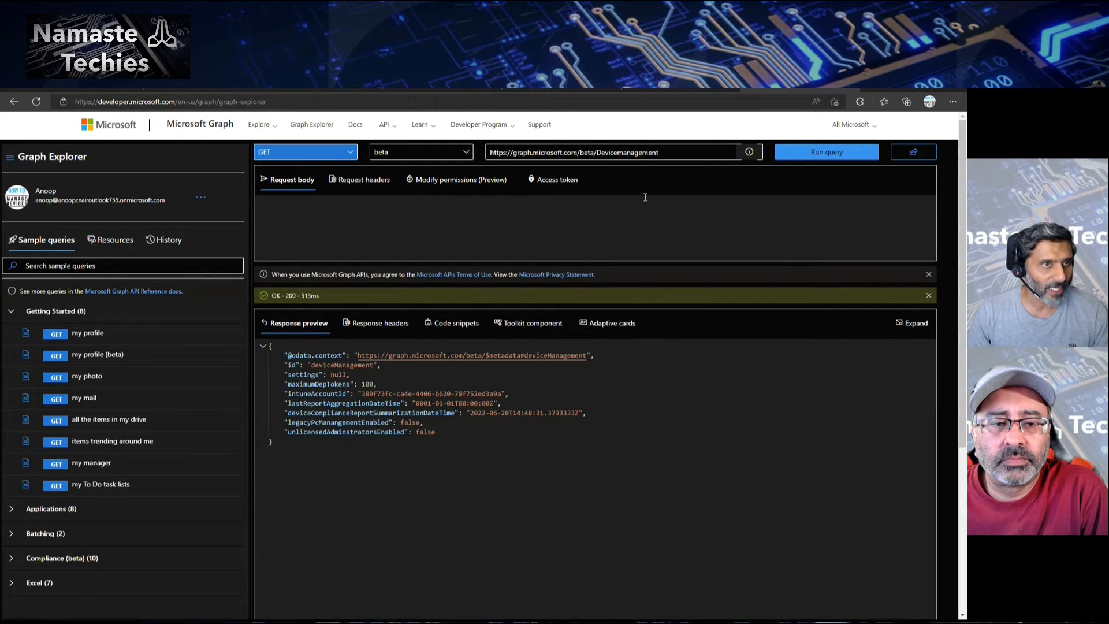
pyautogui.click(672, 153)
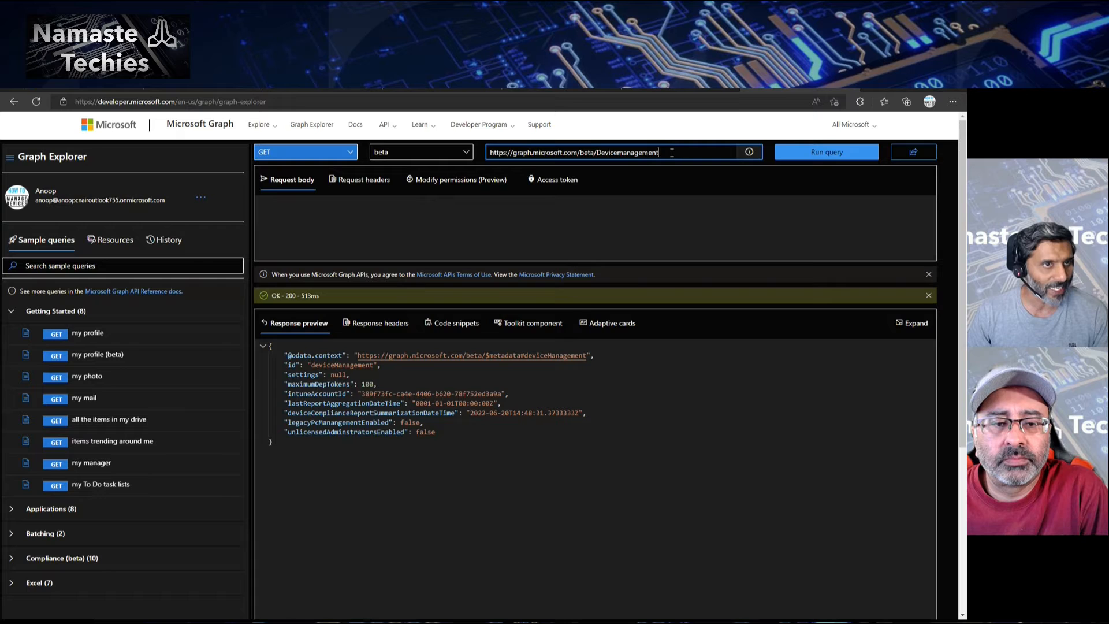
pyautogui.moveTo(320, 296); pyautogui.dragTo(269, 298)
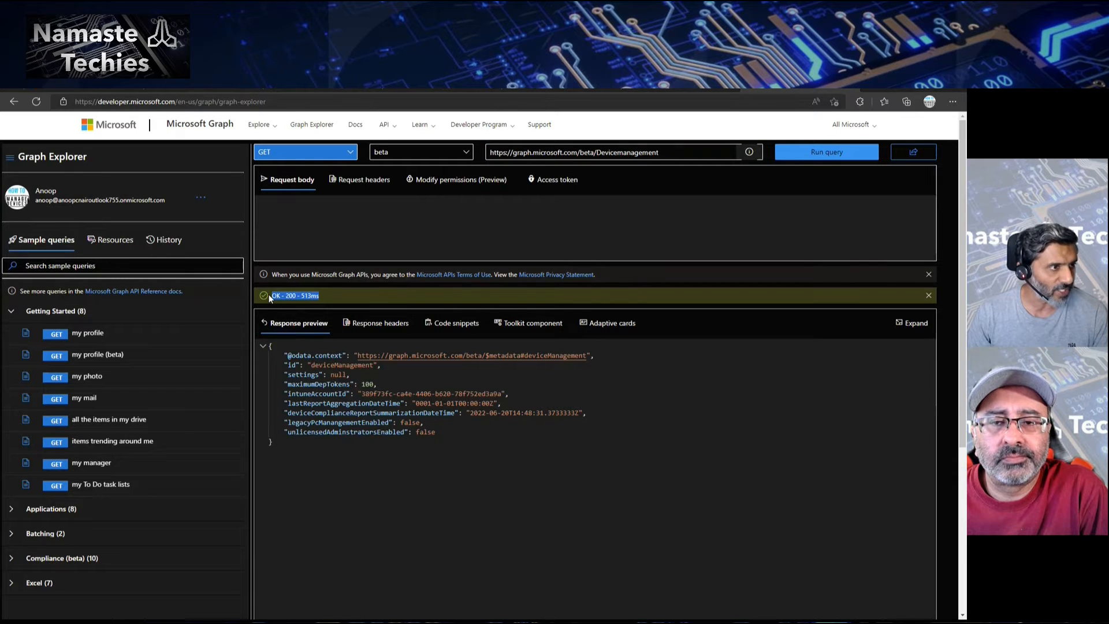
# Step: Extend the query URL with the suggested managedDevices resource under Devicemanagement and run it
pyautogui.click(683, 153)
pyautogui.write('/')
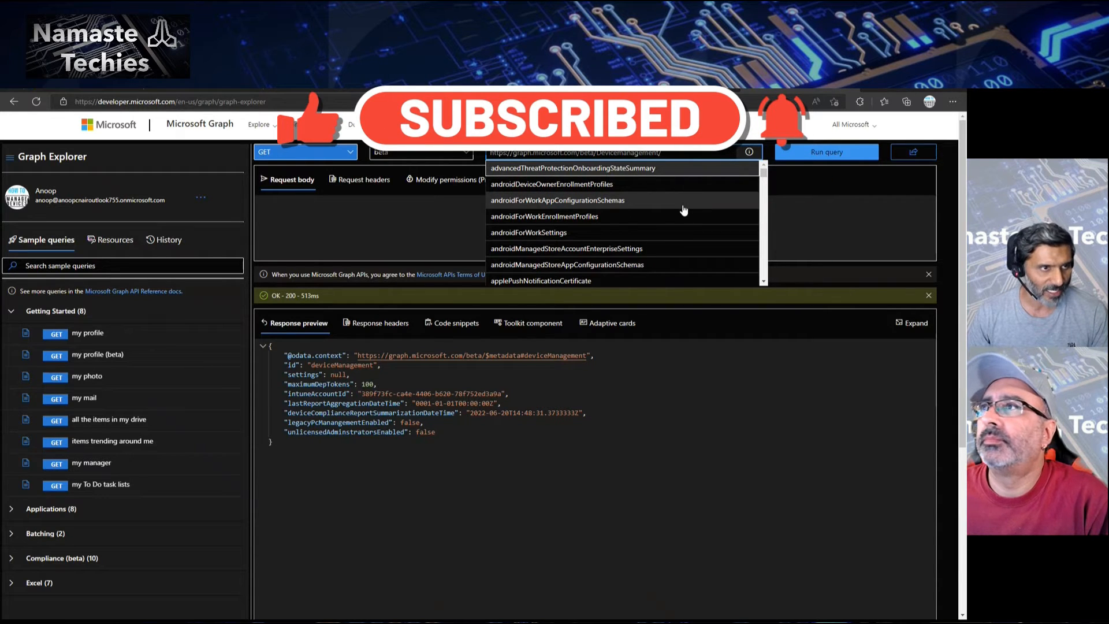
pyautogui.scroll(-2, 683, 209)
pyautogui.scroll(-1, 685, 213)
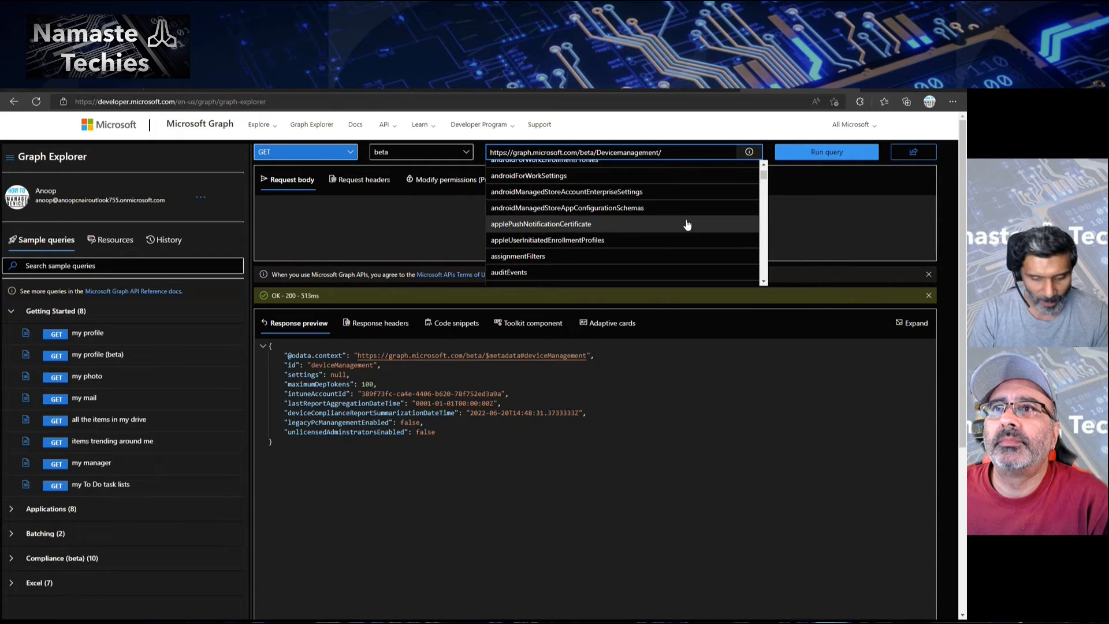
pyautogui.write('man')
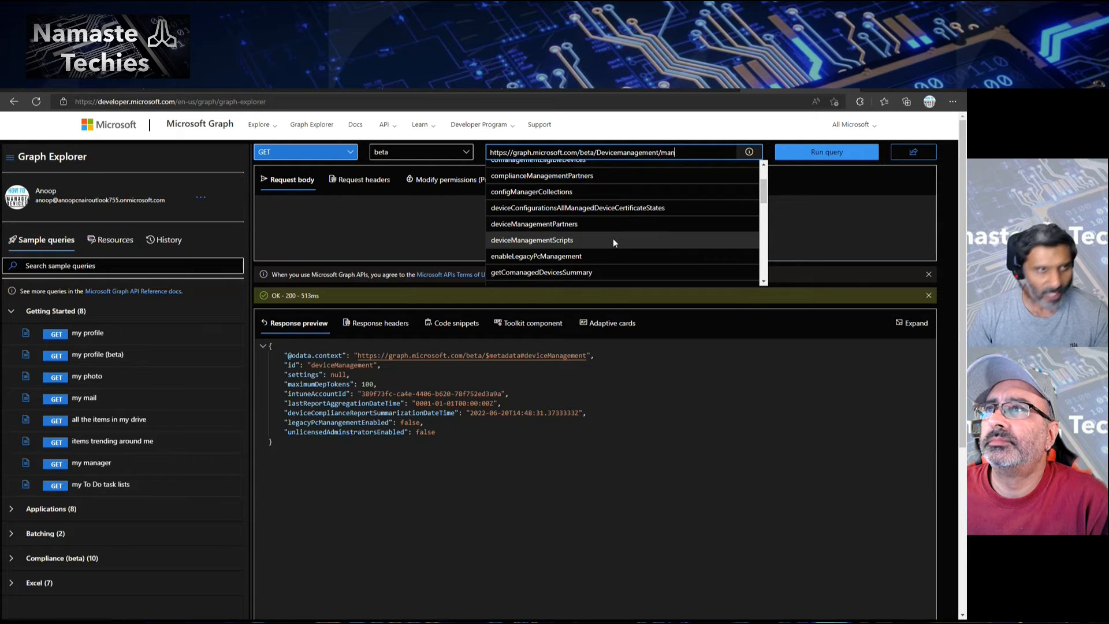
pyautogui.write('aged')
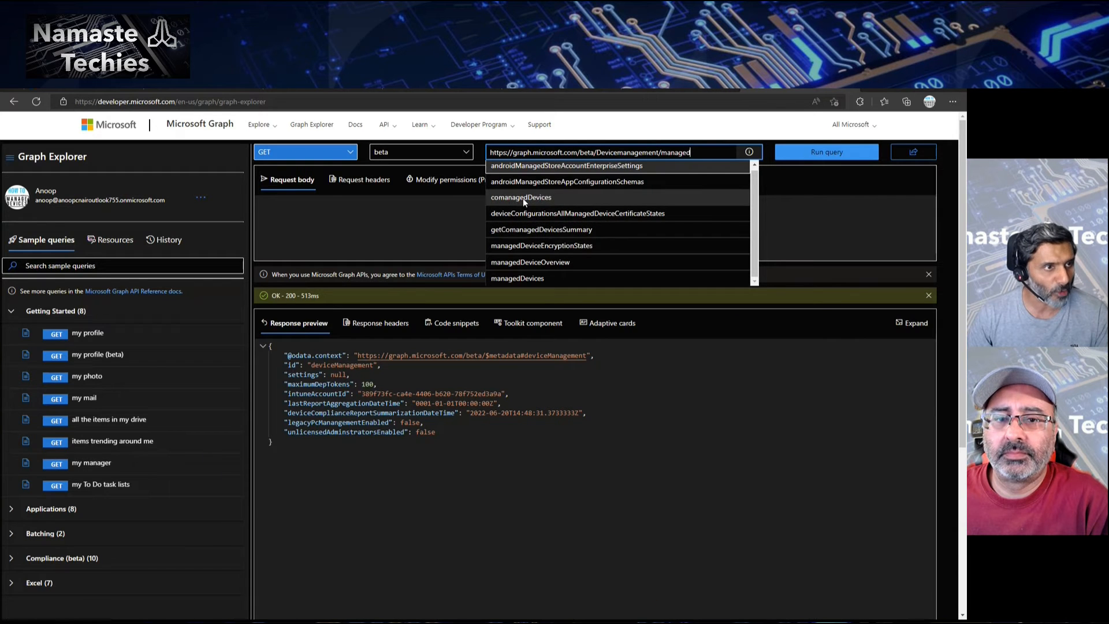
pyautogui.click(531, 277)
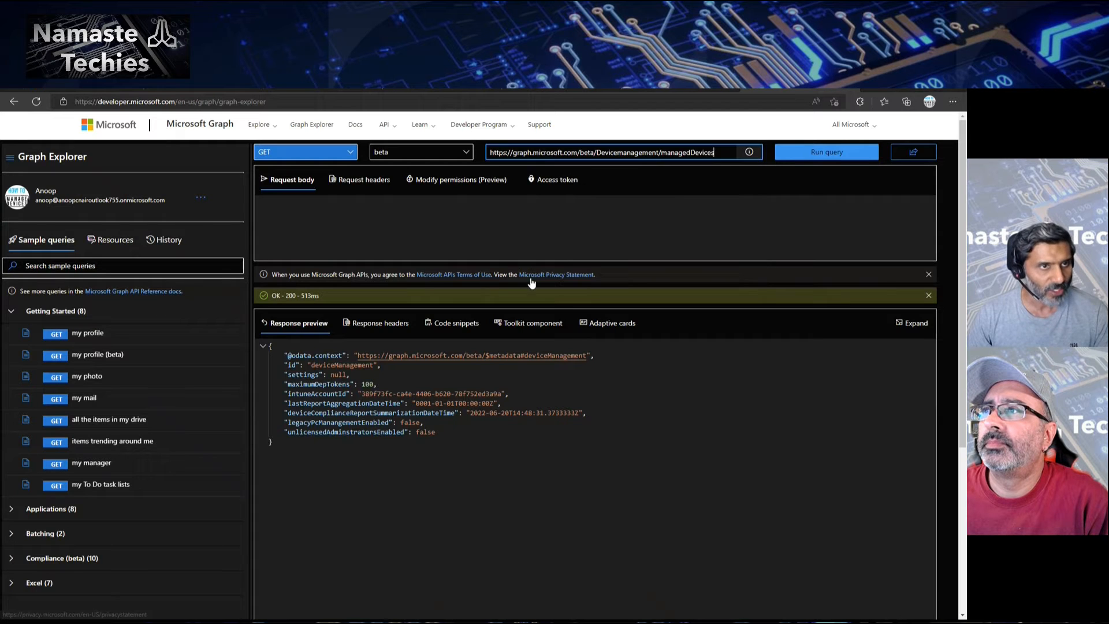
pyautogui.click(806, 154)
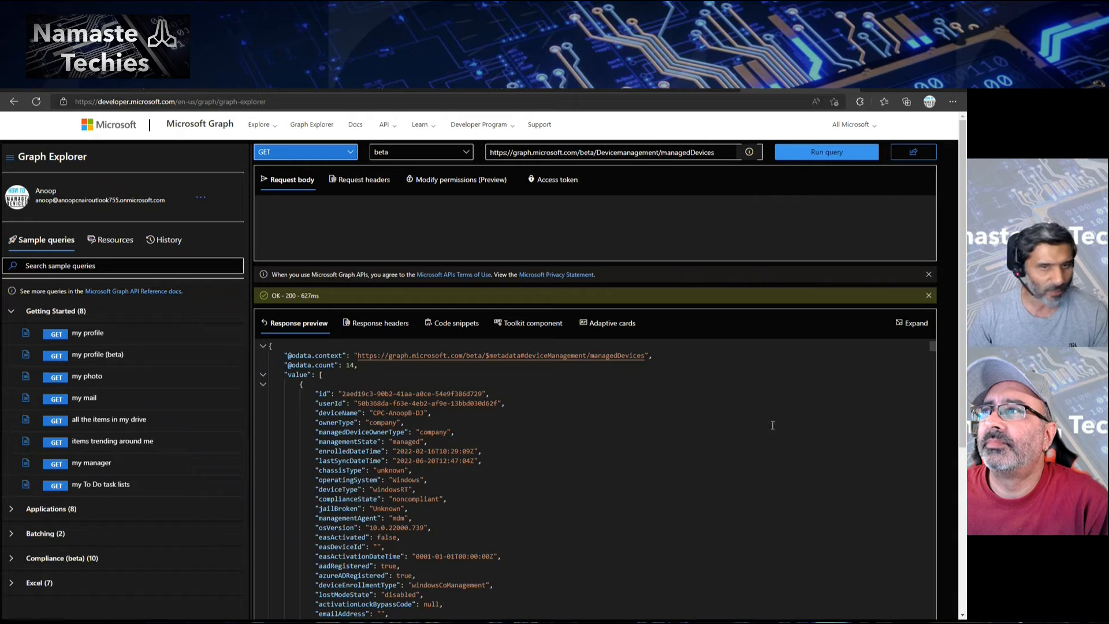
pyautogui.moveTo(358, 365); pyautogui.dragTo(288, 365)
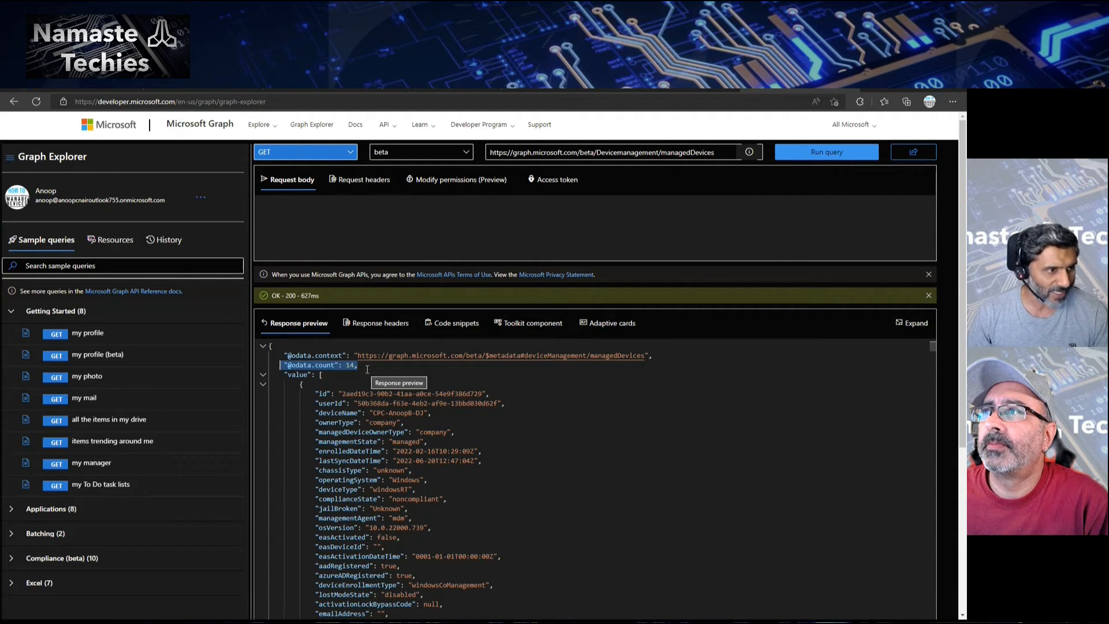
pyautogui.click(366, 369)
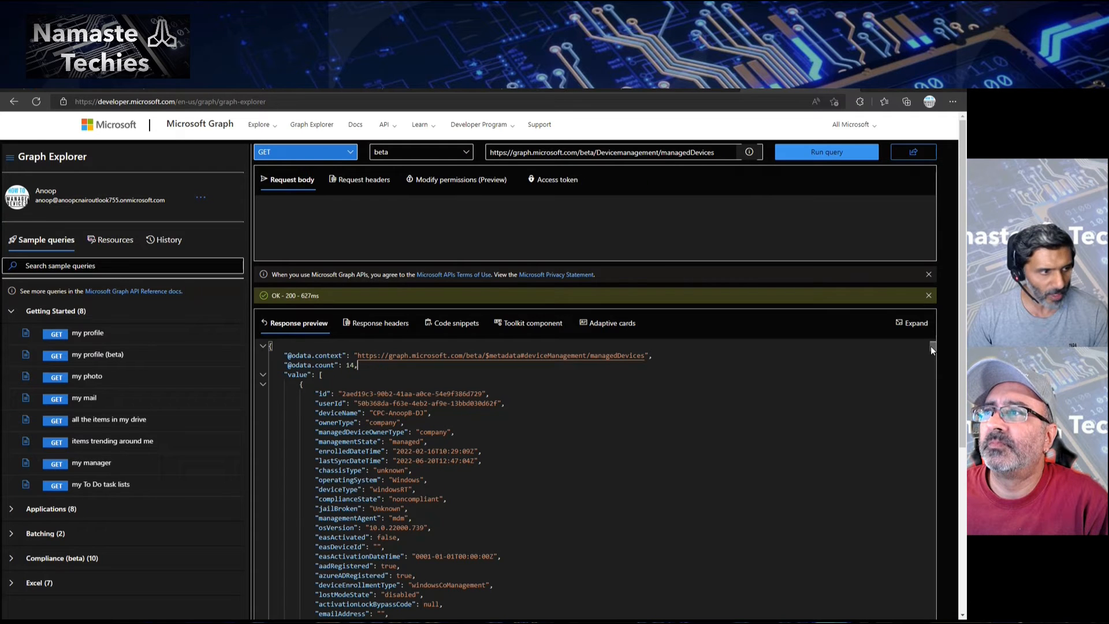
pyautogui.moveTo(931, 345); pyautogui.dragTo(935, 375)
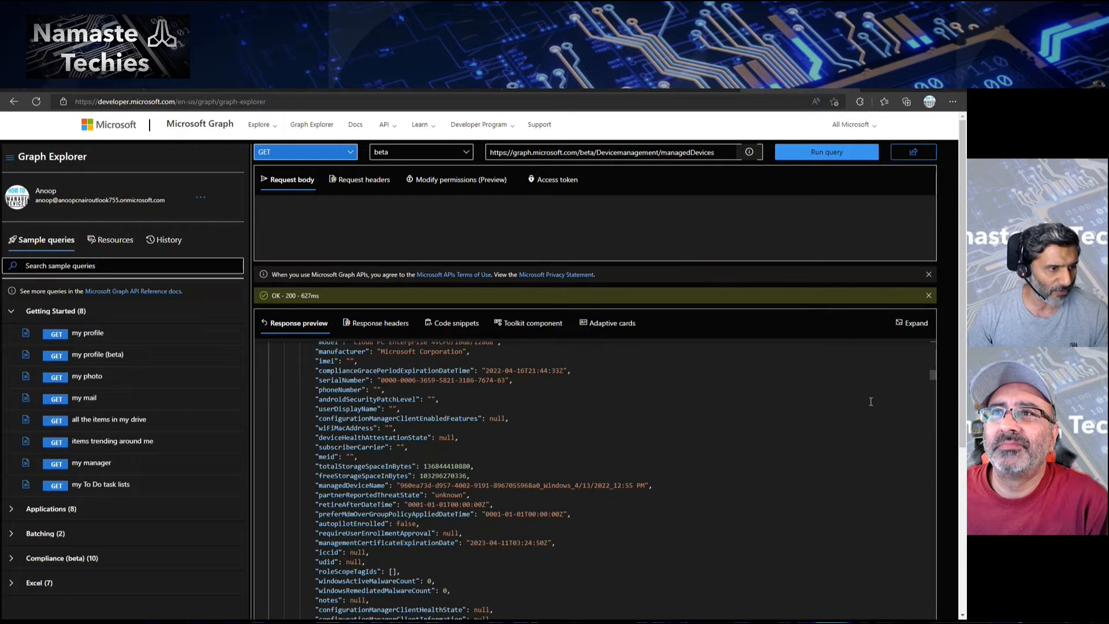
pyautogui.scroll(-2, 828, 414)
pyautogui.moveTo(507, 511); pyautogui.dragTo(341, 510)
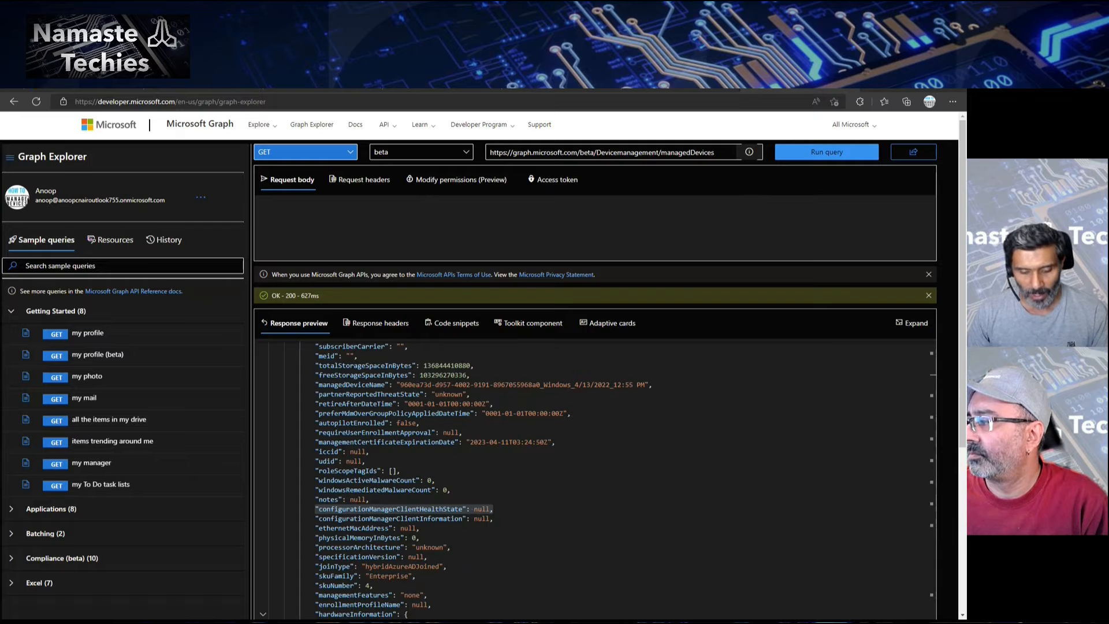
pyautogui.moveTo(718, 152); pyautogui.dragTo(491, 149)
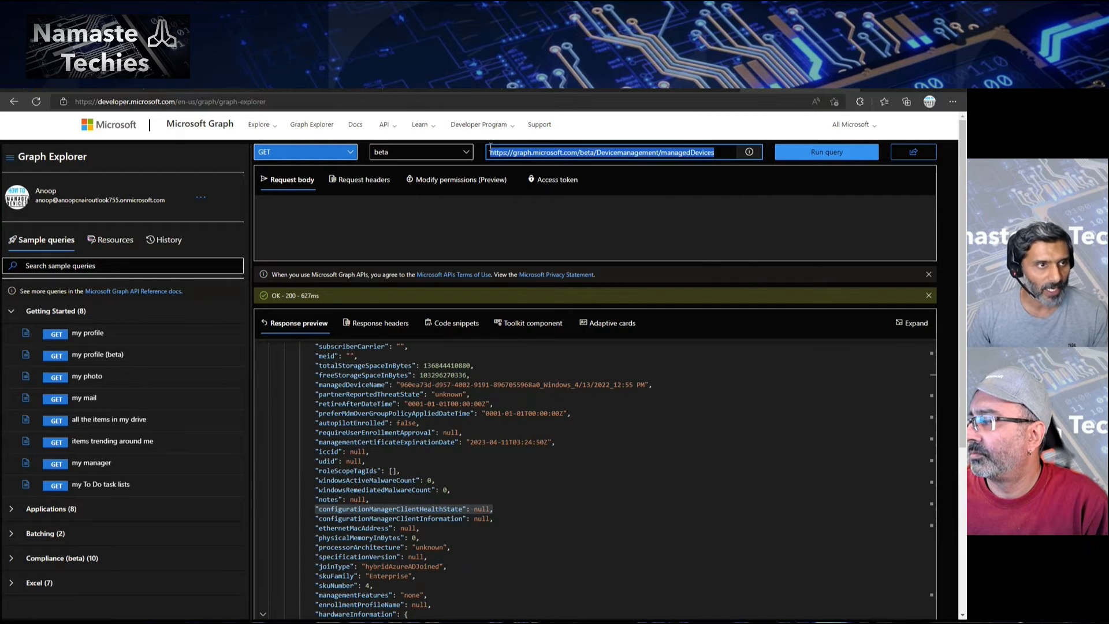
pyautogui.scroll(3, 548, 376)
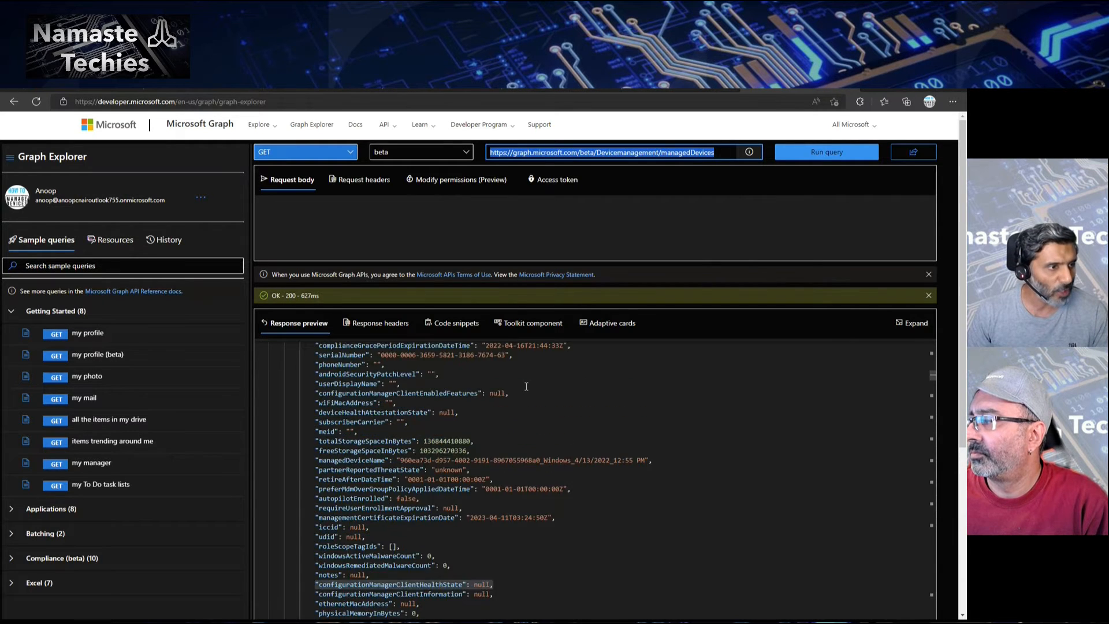
pyautogui.scroll(3, 525, 385)
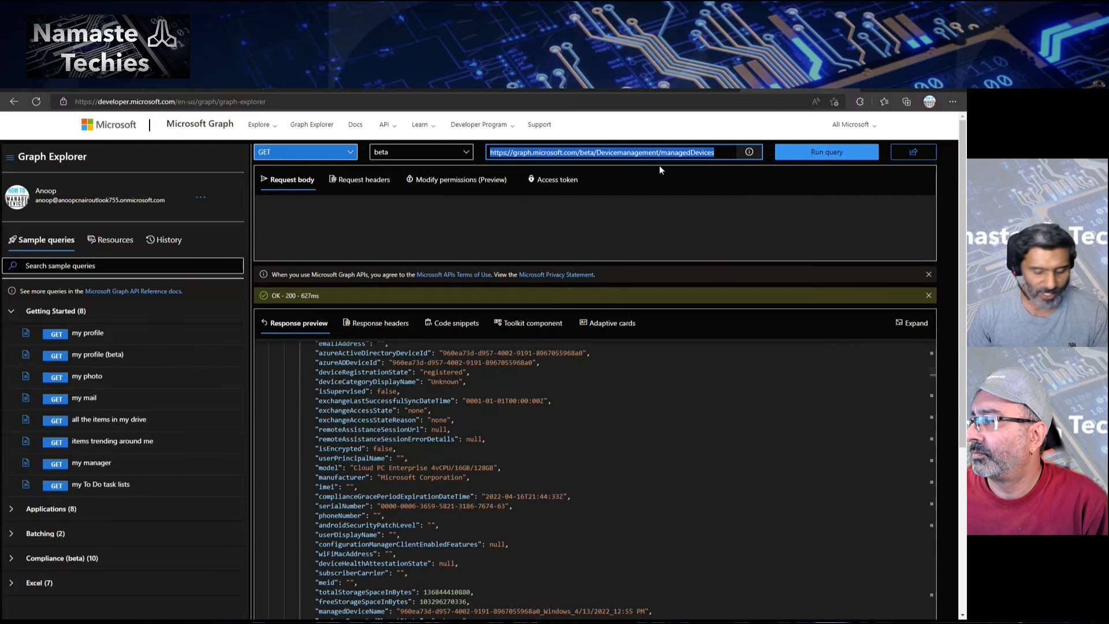
pyautogui.hotkey('ctrl', 'v')
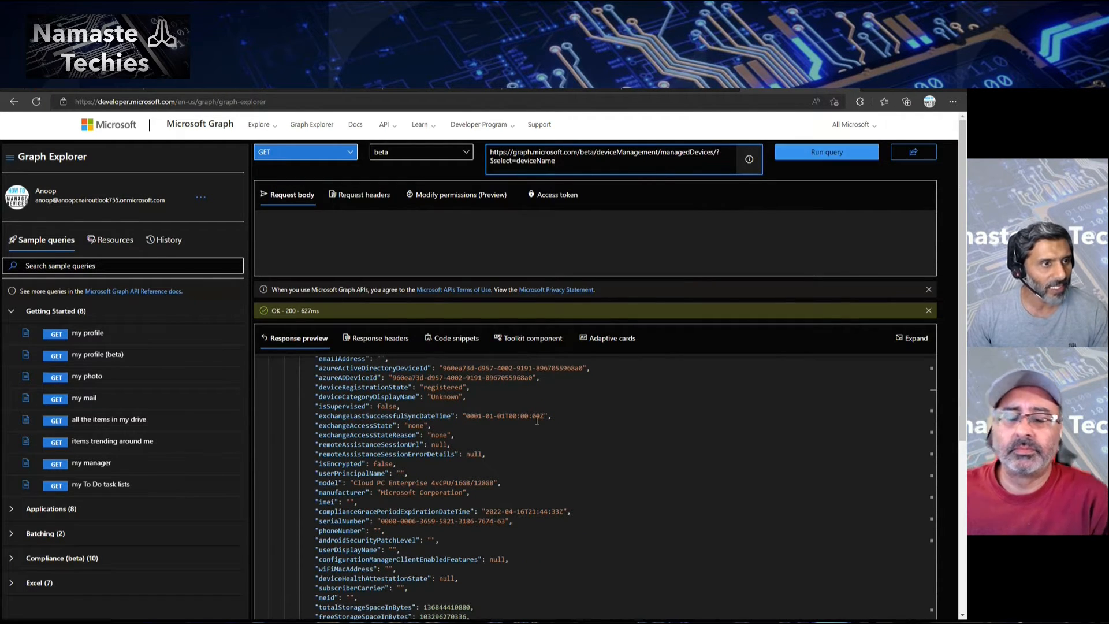
pyautogui.click(815, 153)
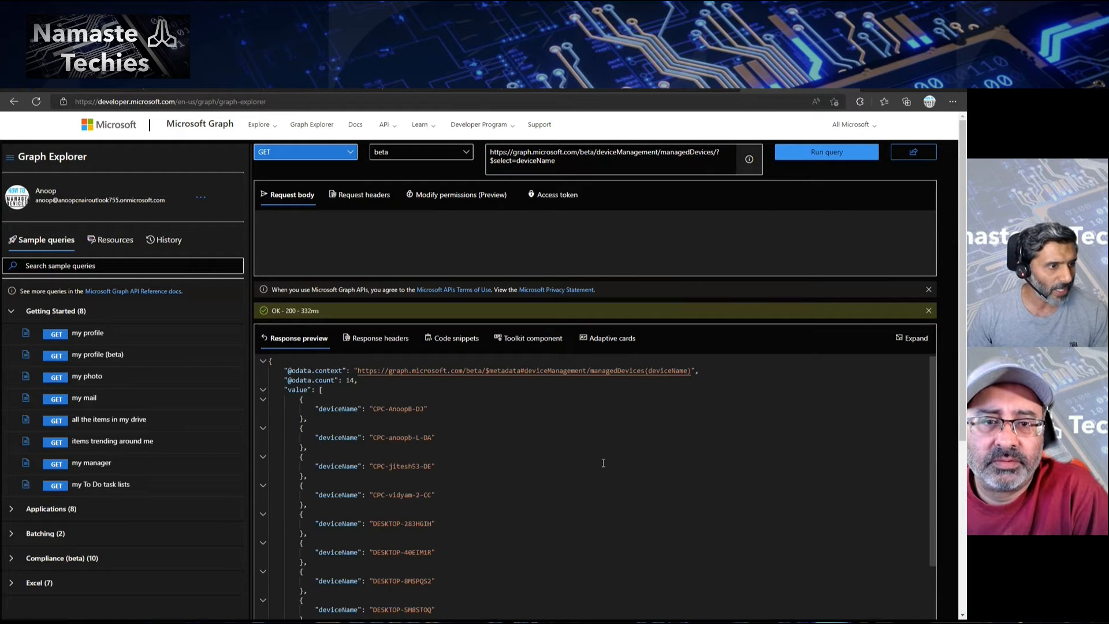
pyautogui.scroll(-4, 636, 488)
pyautogui.scroll(3, 603, 463)
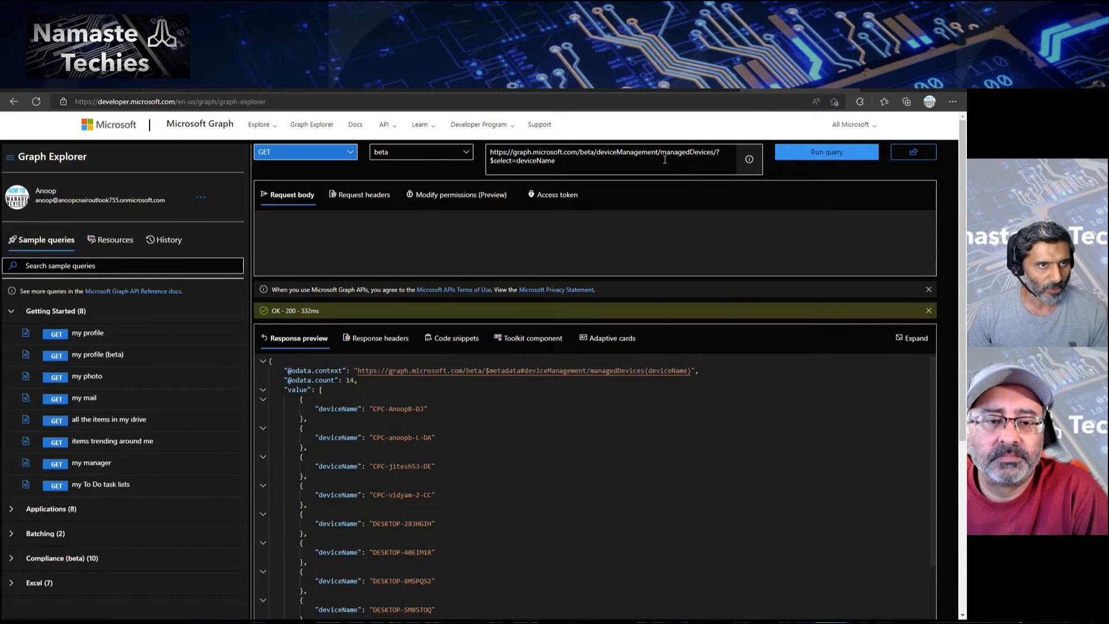
# Step: Replace the $select=deviceName query with a managedDevices query using ?$filter=(deviceName eq '<device name>') for the second device in the response, and run it
pyautogui.moveTo(715, 152); pyautogui.dragTo(719, 160)
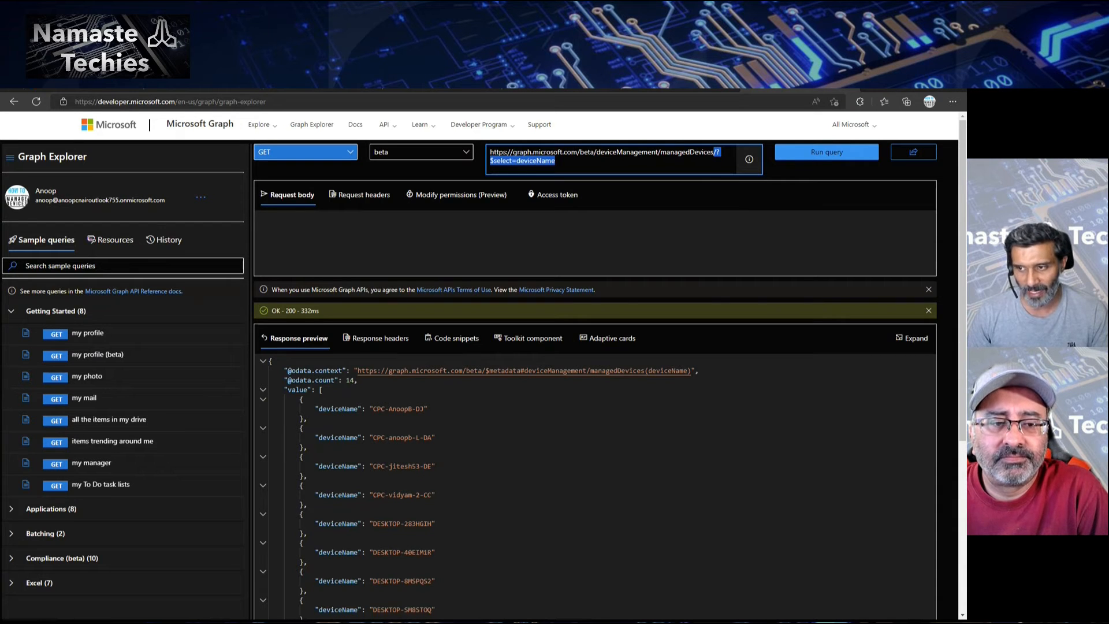
pyautogui.click(674, 260)
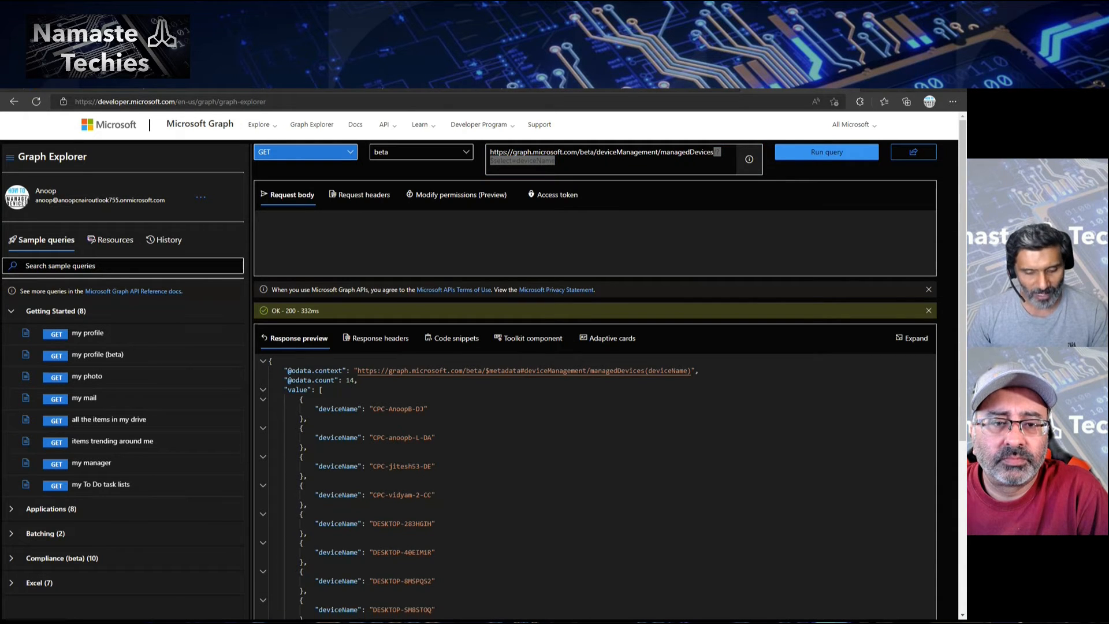
pyautogui.moveTo(556, 161); pyautogui.dragTo(487, 149)
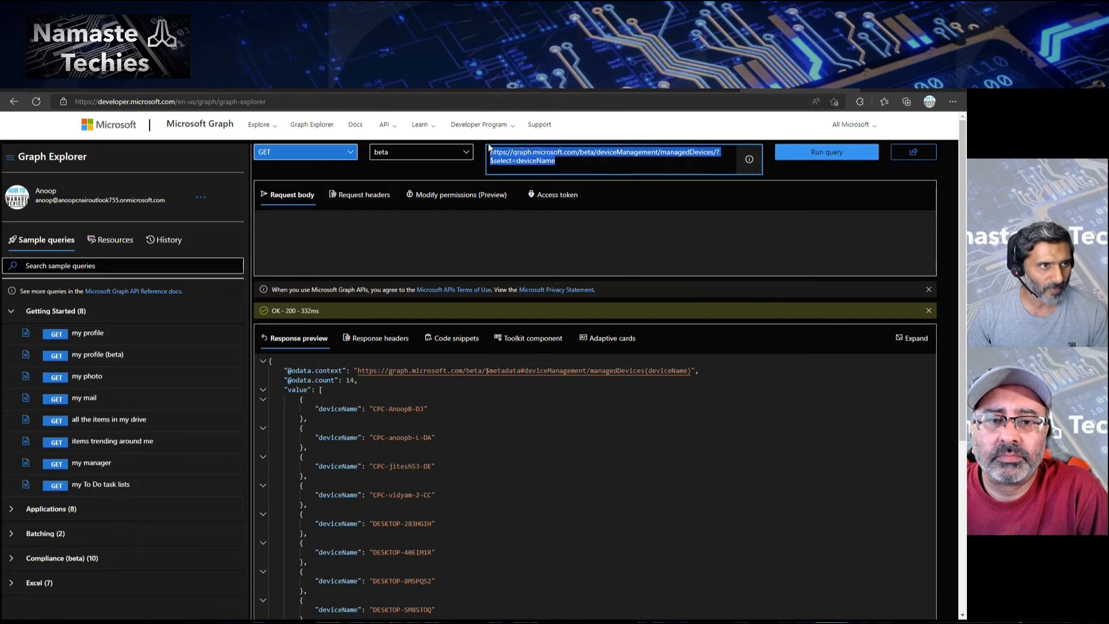
pyautogui.write("https://graph.microsoft.com/beta/deviceManagement/managedDevices/?$filter=(deviceName eq 'CPC-anoopb-L-DA')")
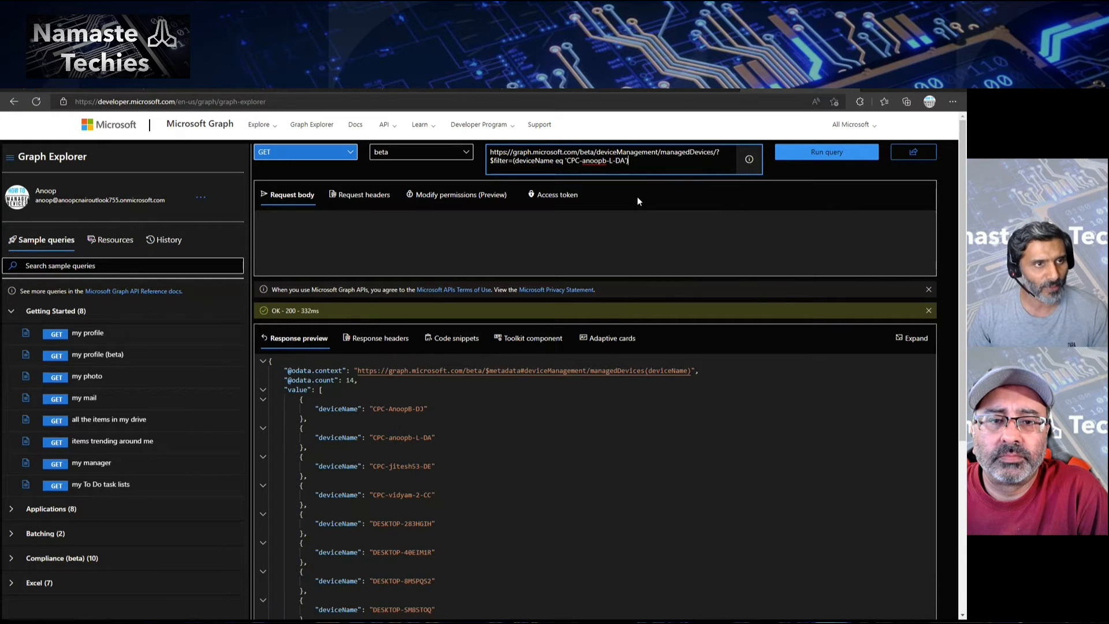
pyautogui.click(809, 160)
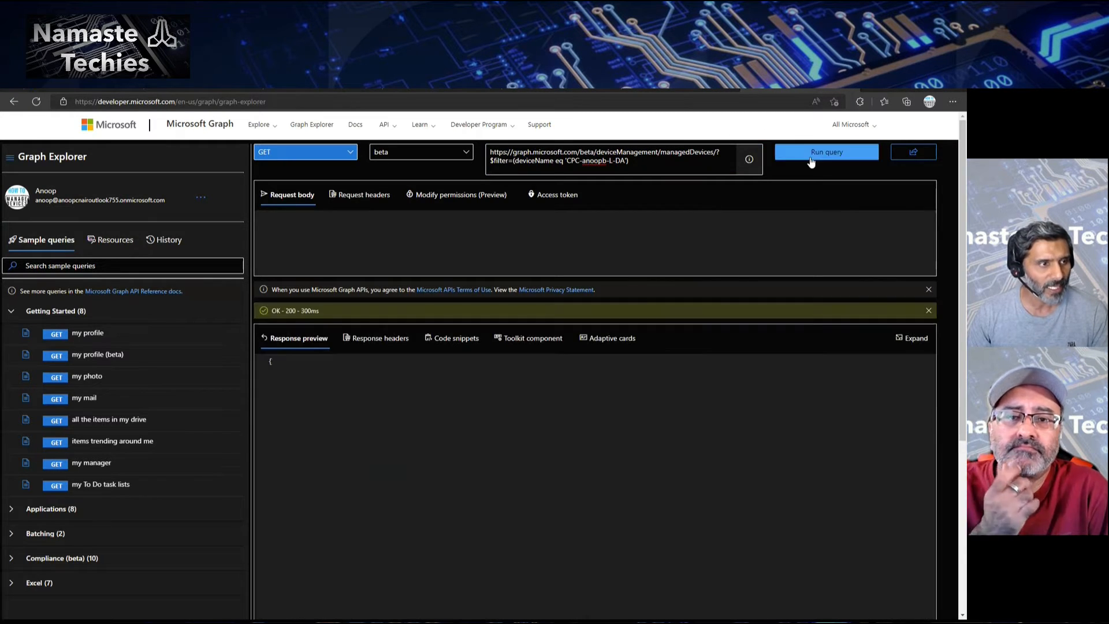
pyautogui.scroll(-5, 690, 356)
pyautogui.scroll(1, 690, 356)
pyautogui.scroll(-1, 764, 316)
pyautogui.moveTo(933, 218); pyautogui.dragTo(957, 327)
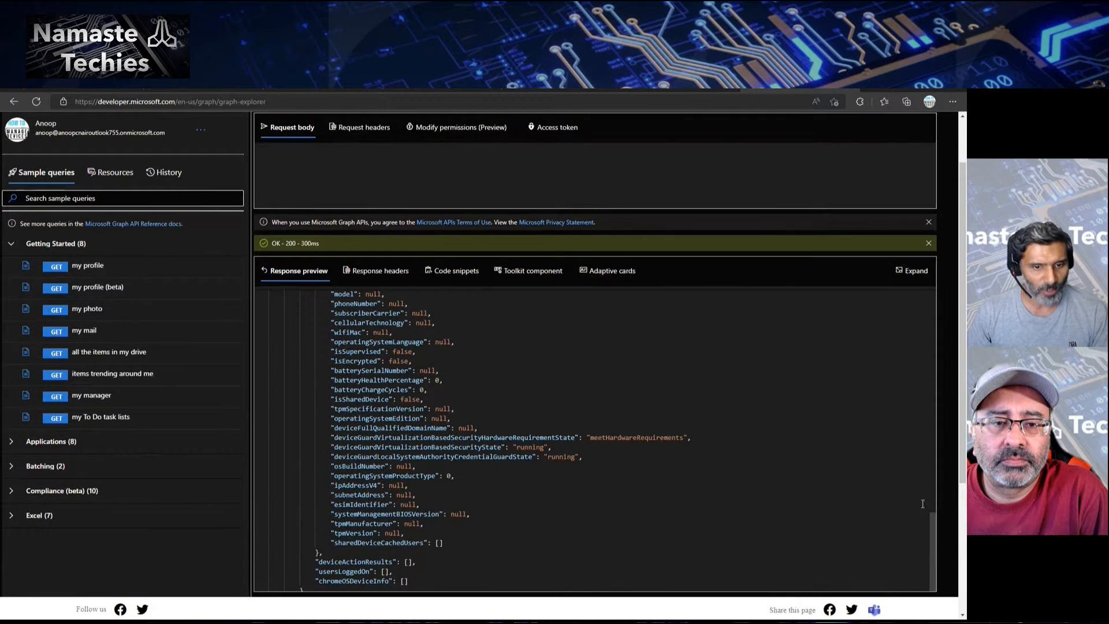
pyautogui.moveTo(930, 536); pyautogui.dragTo(911, 314)
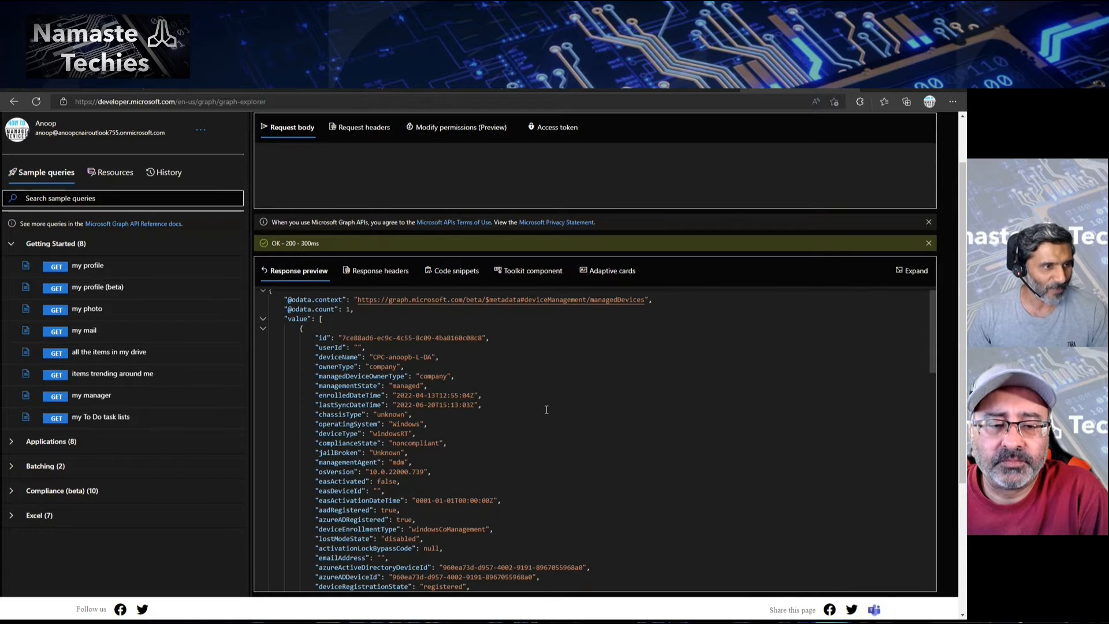
pyautogui.scroll(-1, 552, 412)
pyautogui.scroll(1, 552, 412)
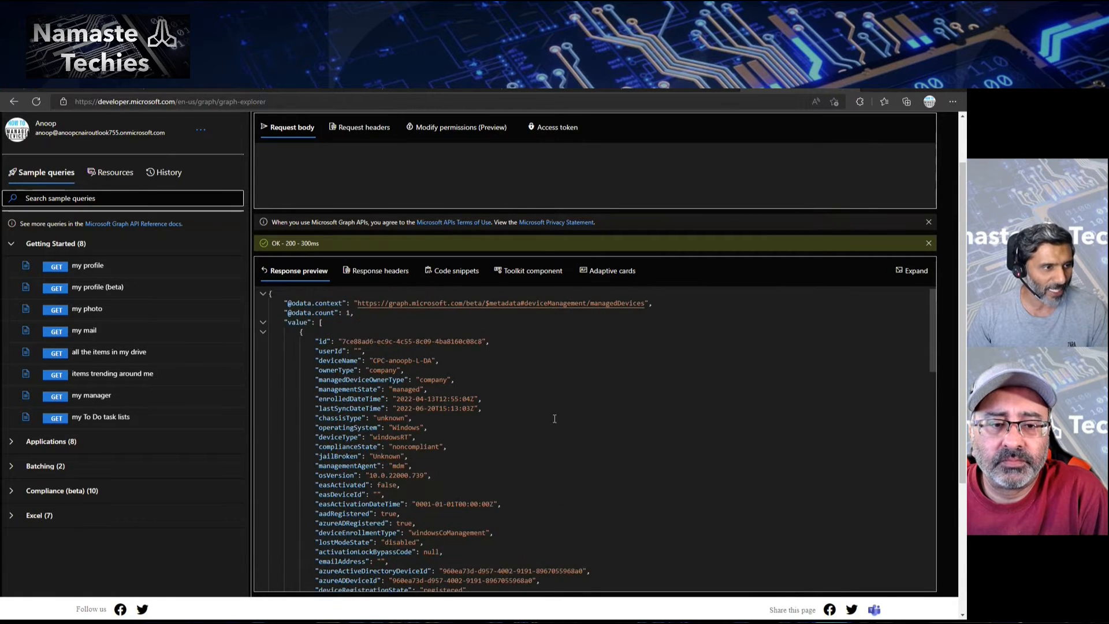
pyautogui.scroll(-2, 558, 424)
pyautogui.scroll(-1, 558, 424)
pyautogui.scroll(-10, 567, 454)
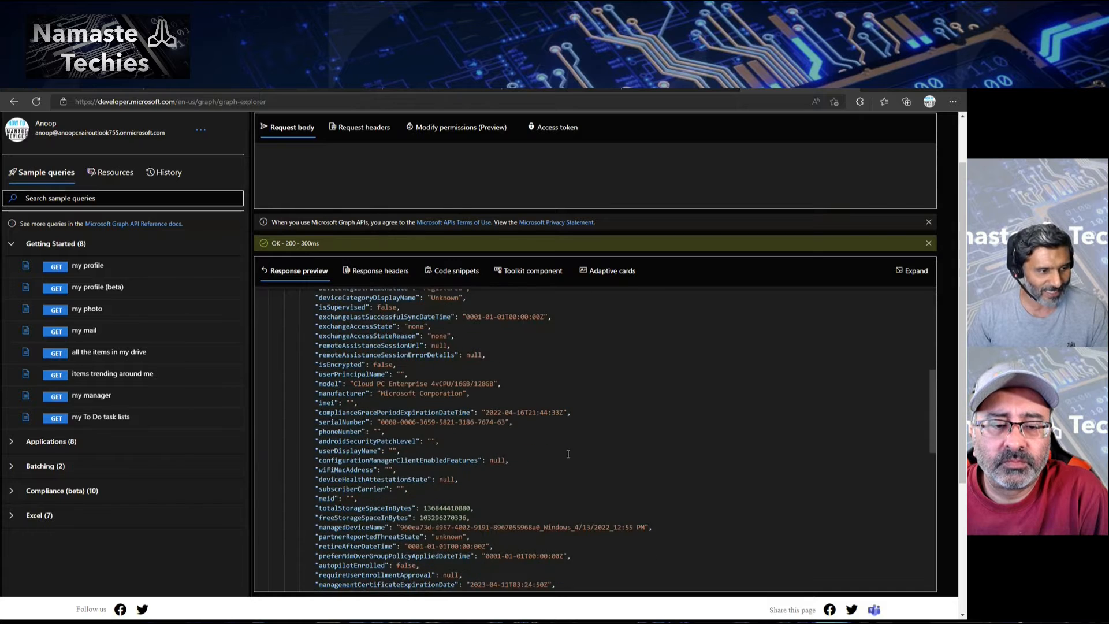
pyautogui.scroll(-2, 566, 468)
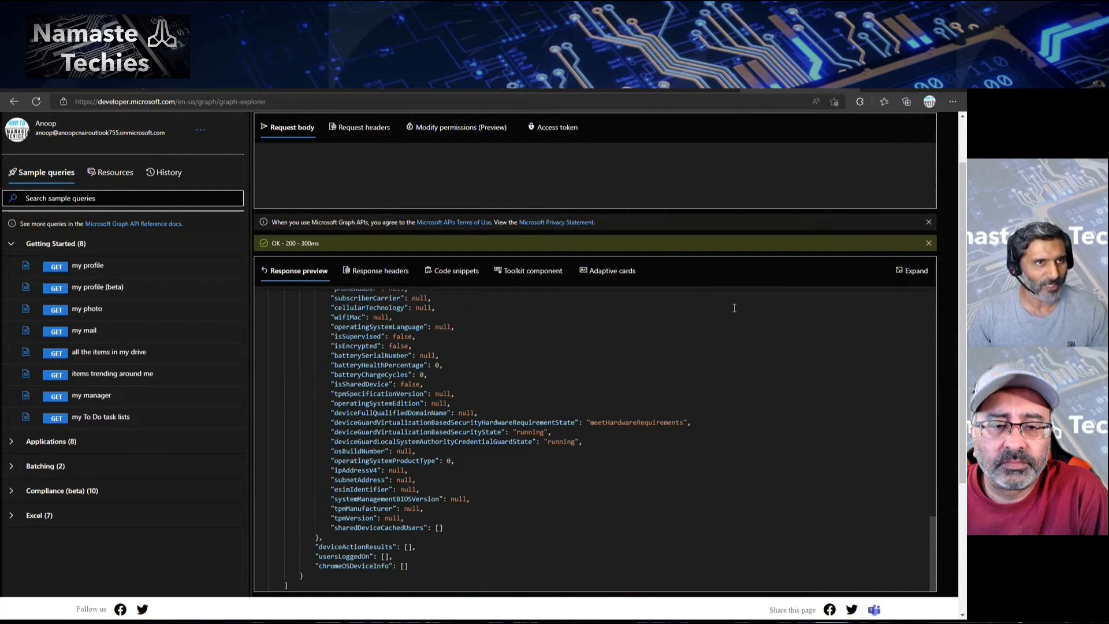
pyautogui.scroll(1, 649, 169)
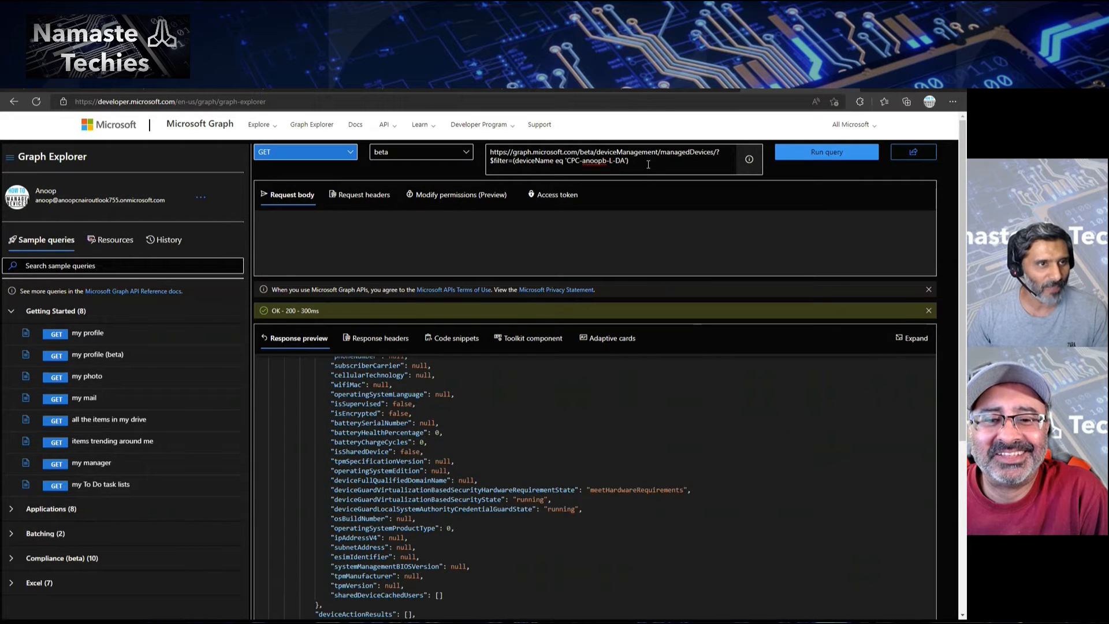
# Step: Replace everything after beta/ in the query URL with the suggested deviceAppManagement resource and run the query
pyautogui.moveTo(597, 153); pyautogui.dragTo(648, 168)
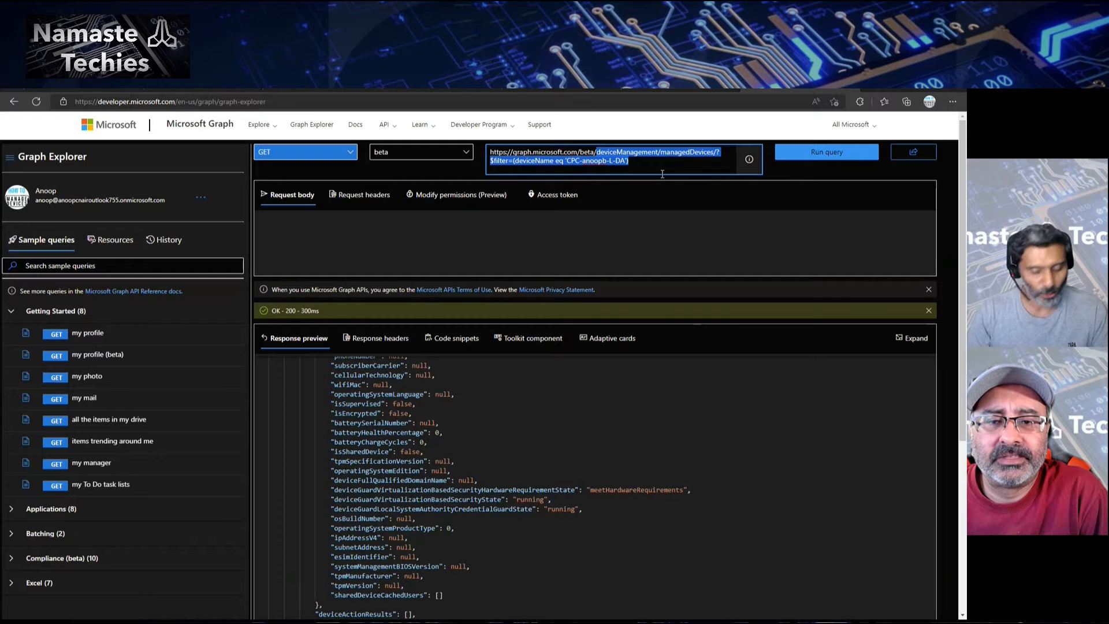
pyautogui.write('app')
pyautogui.press('BackSpace')
pyautogui.press('BackSpace')
pyautogui.press('BackSpace')
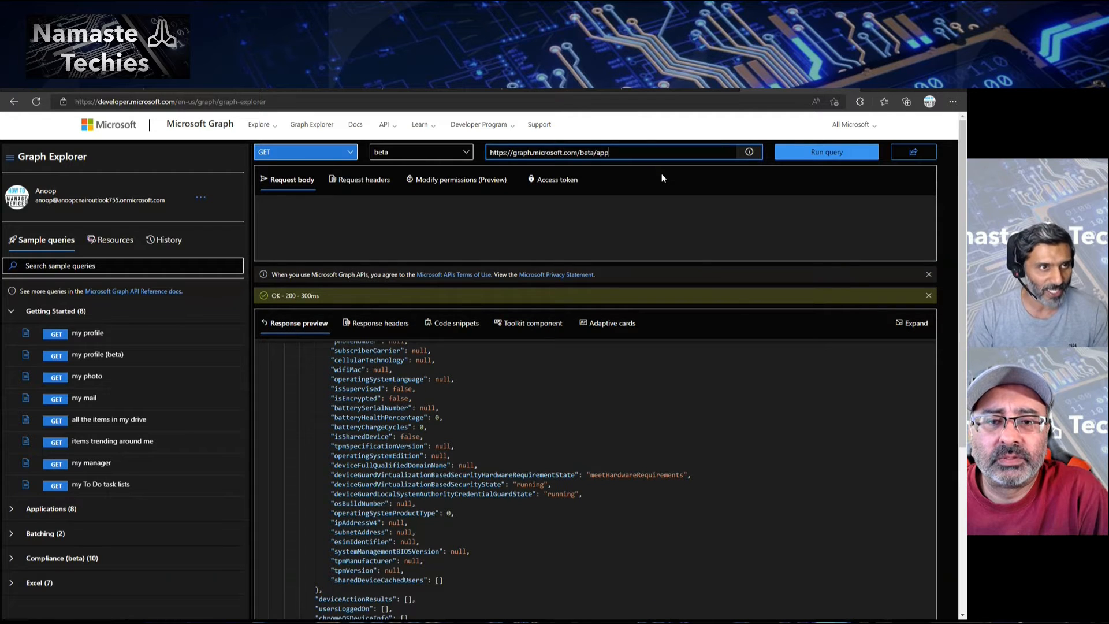
pyautogui.write('manag')
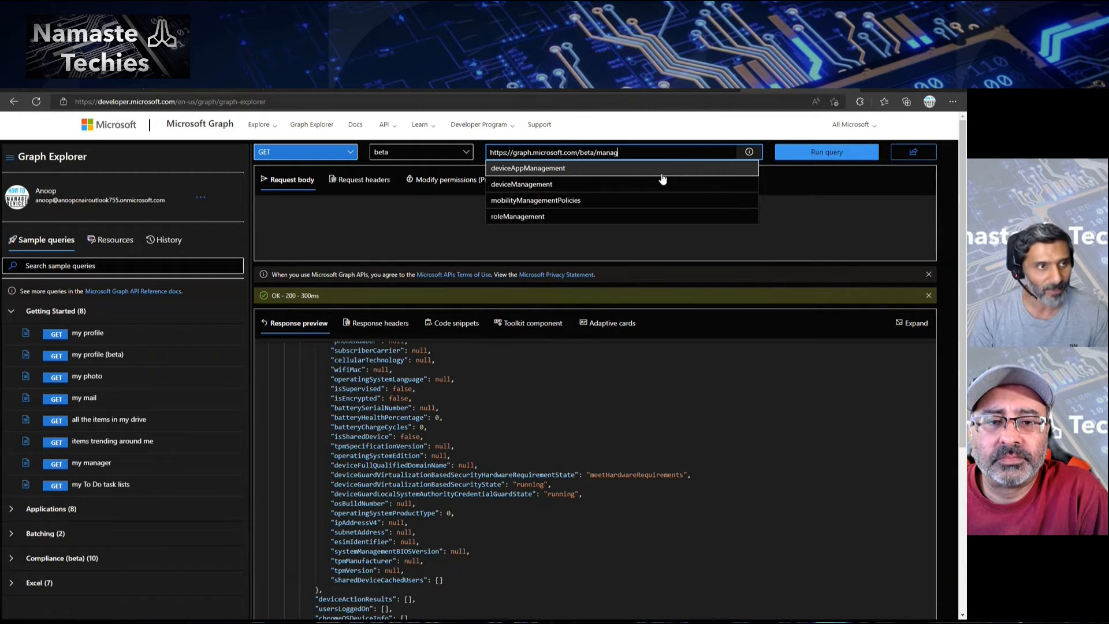
pyautogui.click(538, 169)
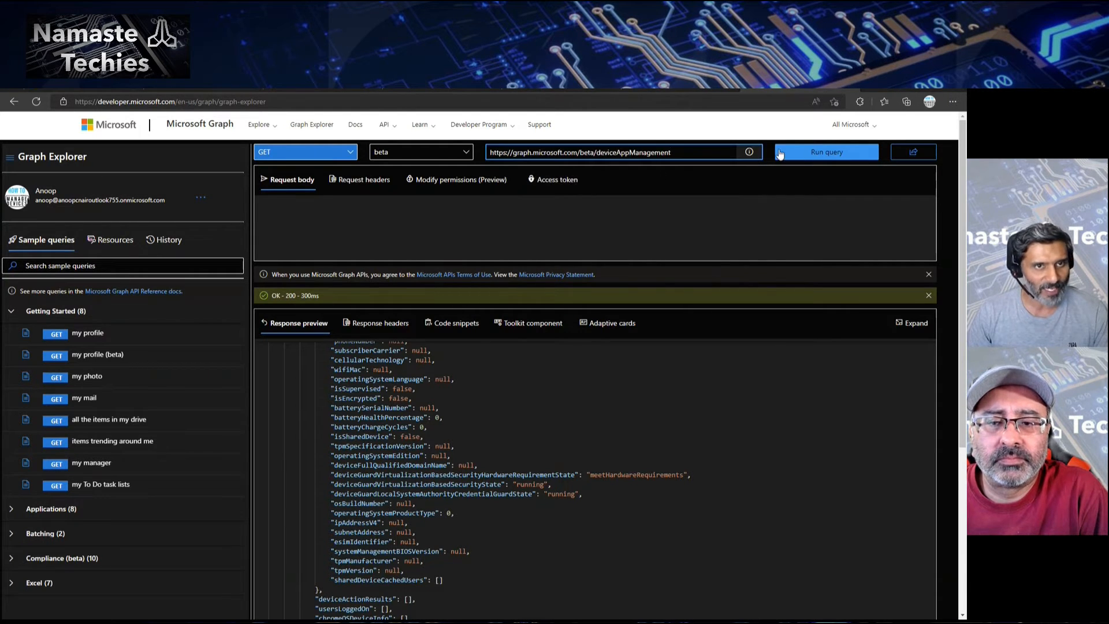
pyautogui.click(805, 156)
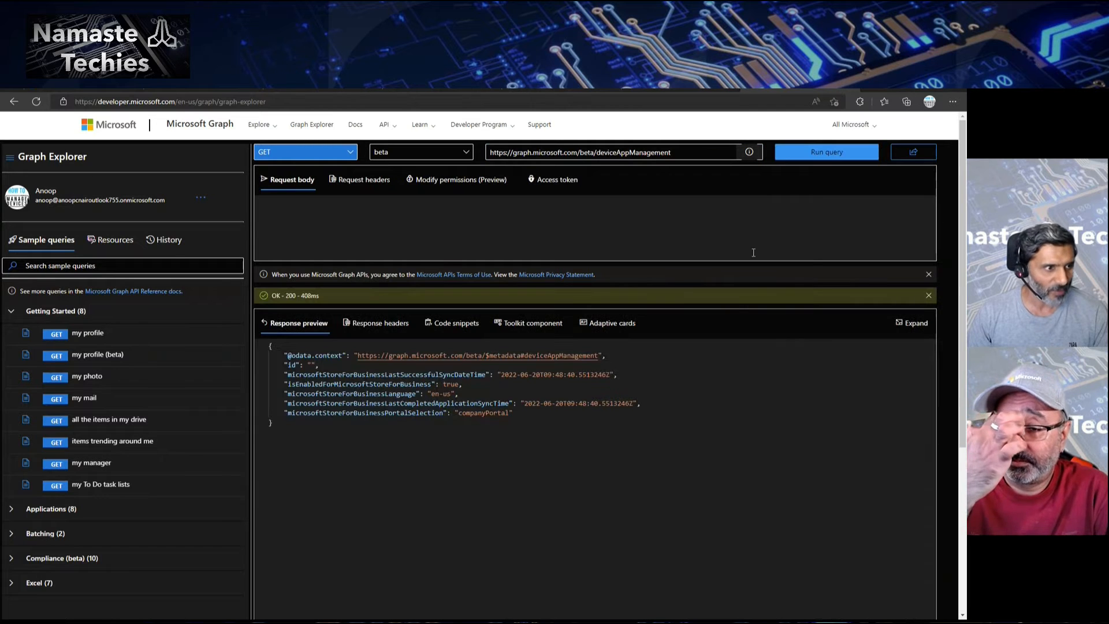
# Step: Extend the deviceAppManagement query with the suggested mobileApps resource, run it, and look through the returned app details
pyautogui.click(679, 152)
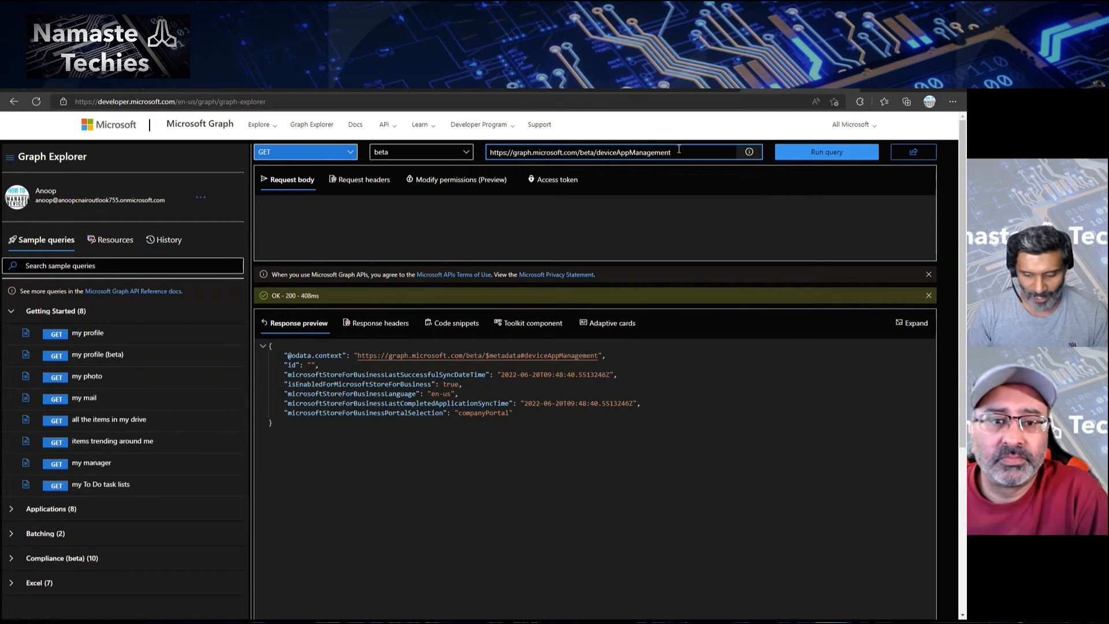
pyautogui.write('/')
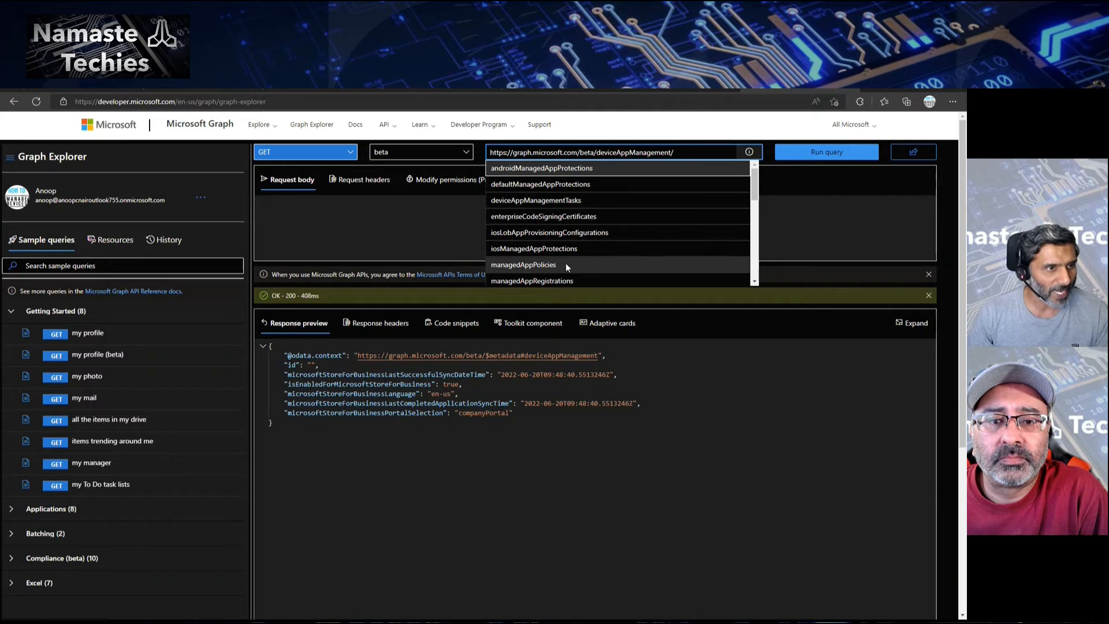
pyautogui.scroll(-2, 578, 265)
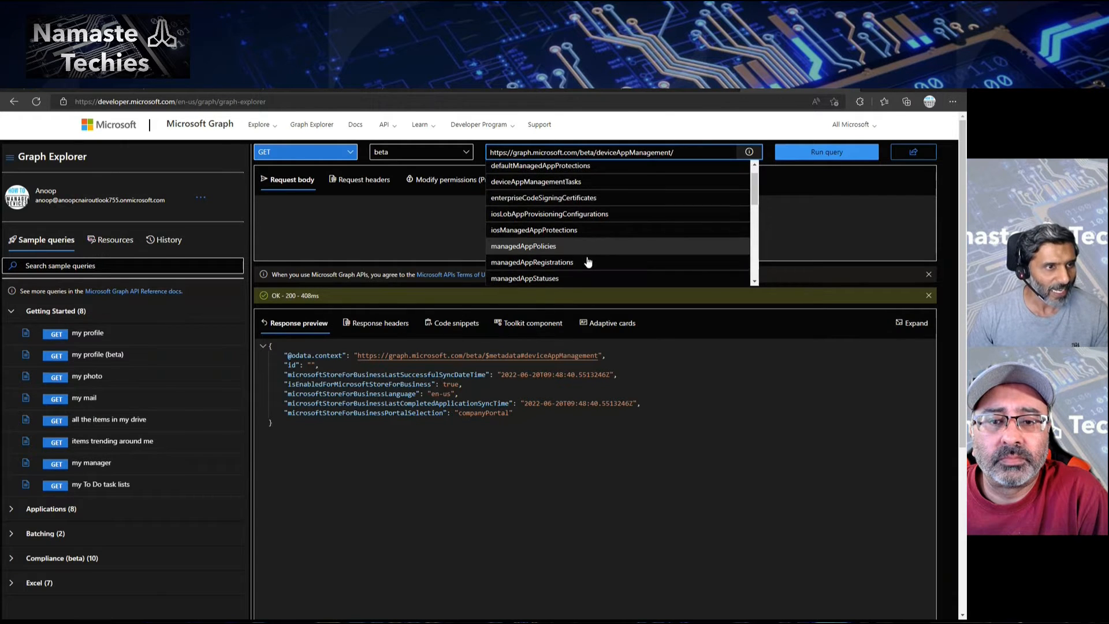
pyautogui.scroll(-2, 579, 271)
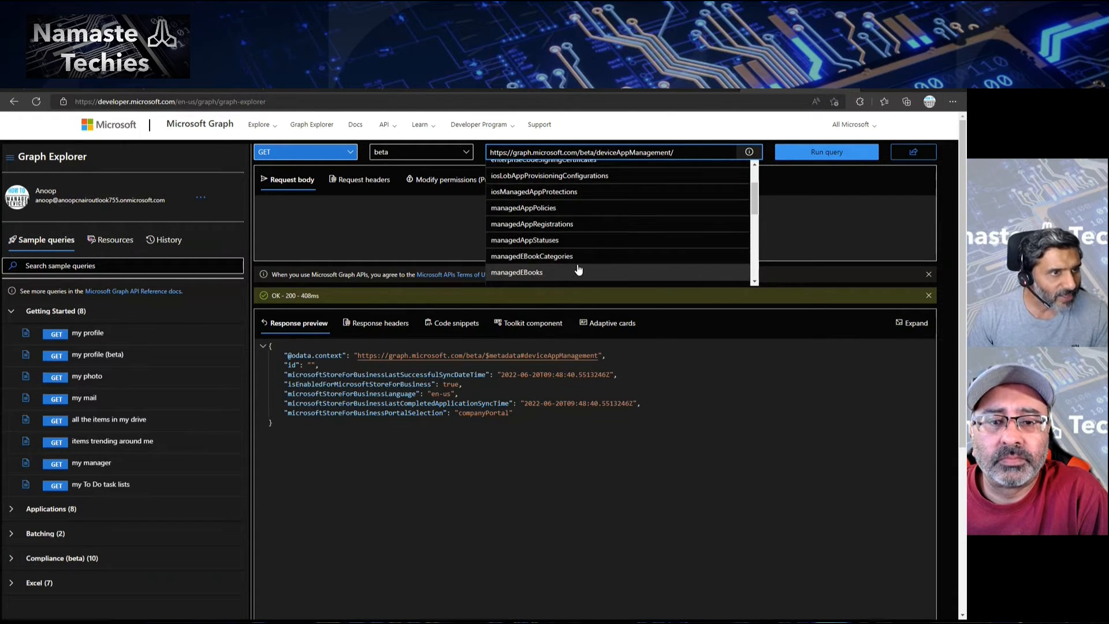
pyautogui.scroll(-2, 577, 270)
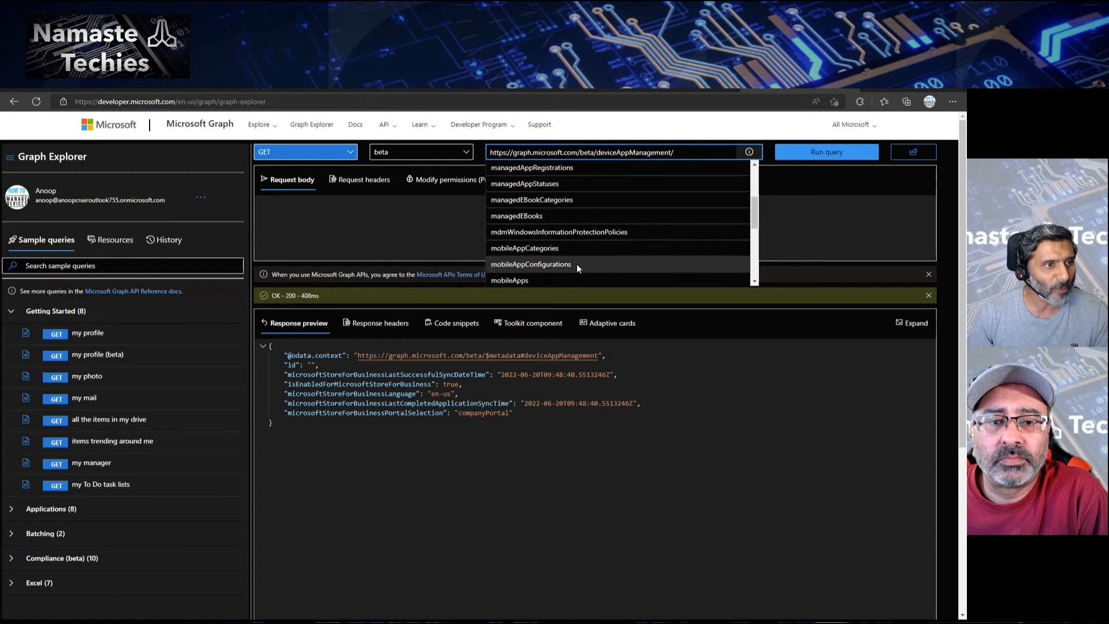
pyautogui.scroll(-2, 577, 265)
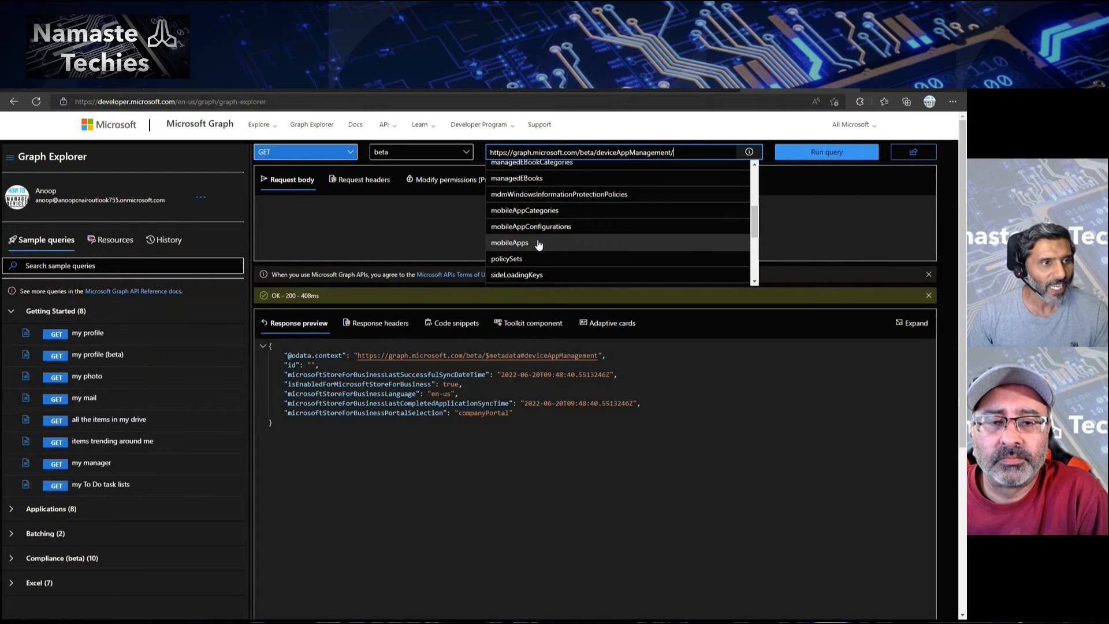
pyautogui.scroll(1, 546, 219)
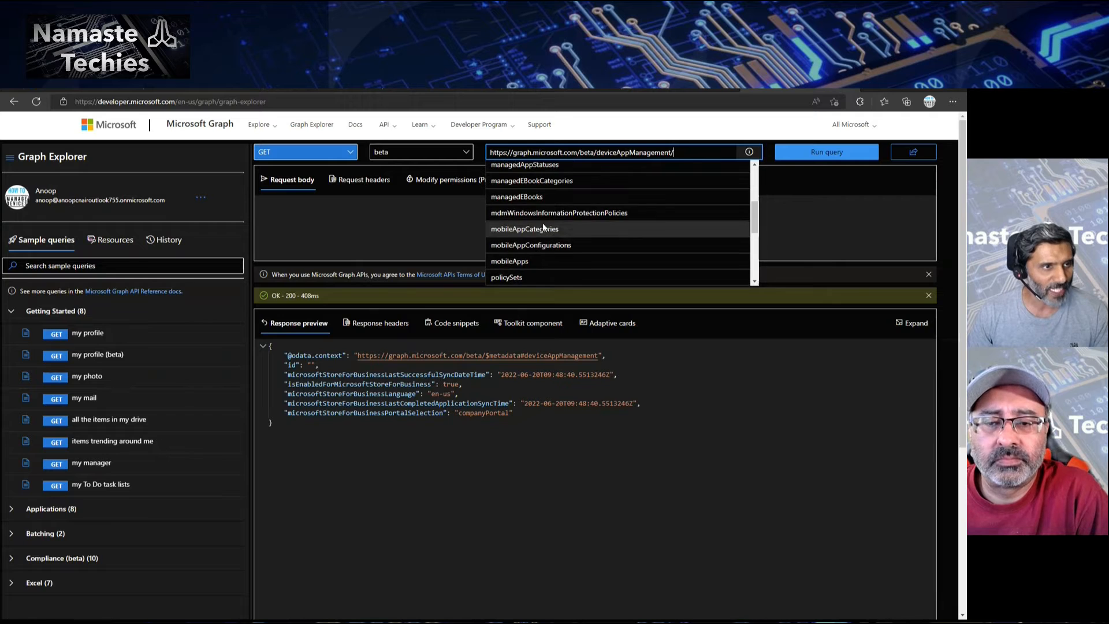
pyautogui.scroll(1, 548, 260)
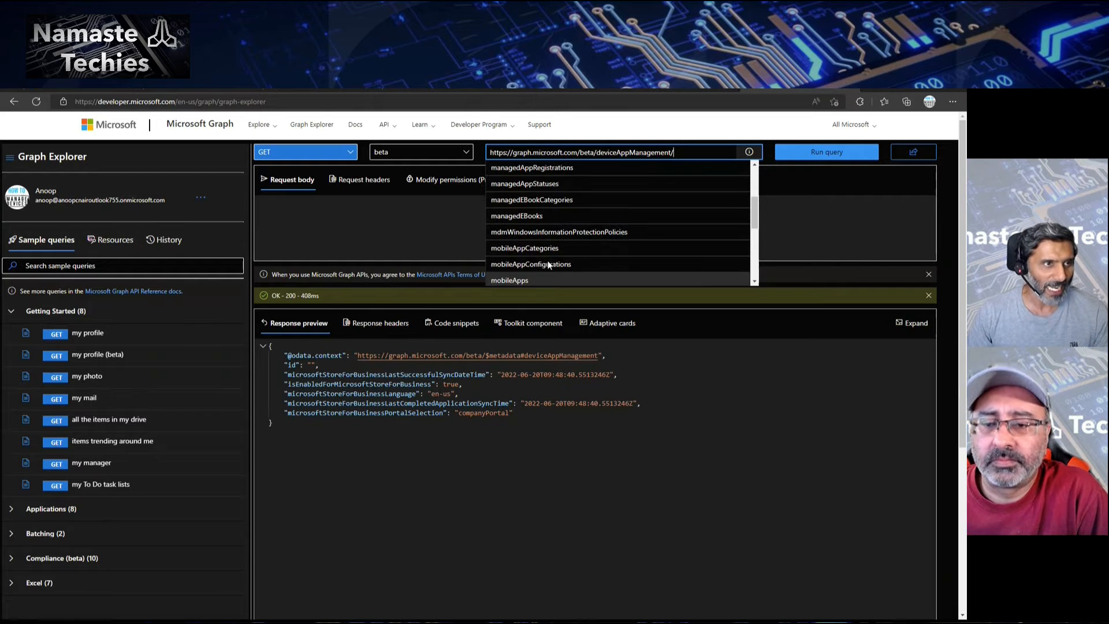
pyautogui.scroll(-1, 541, 266)
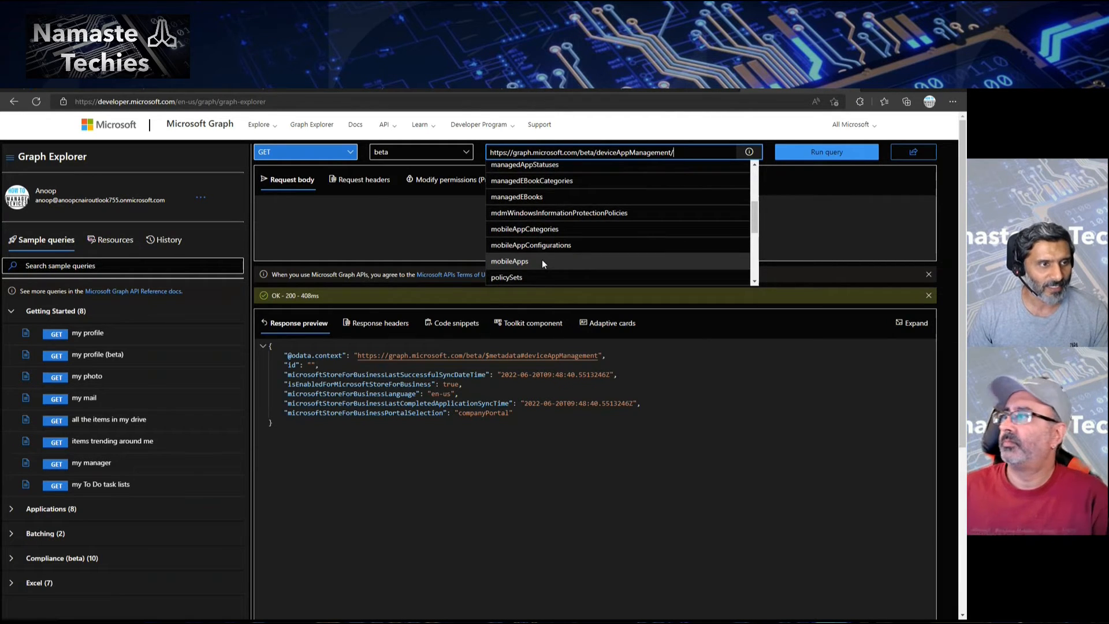
pyautogui.click(541, 263)
pyautogui.click(809, 152)
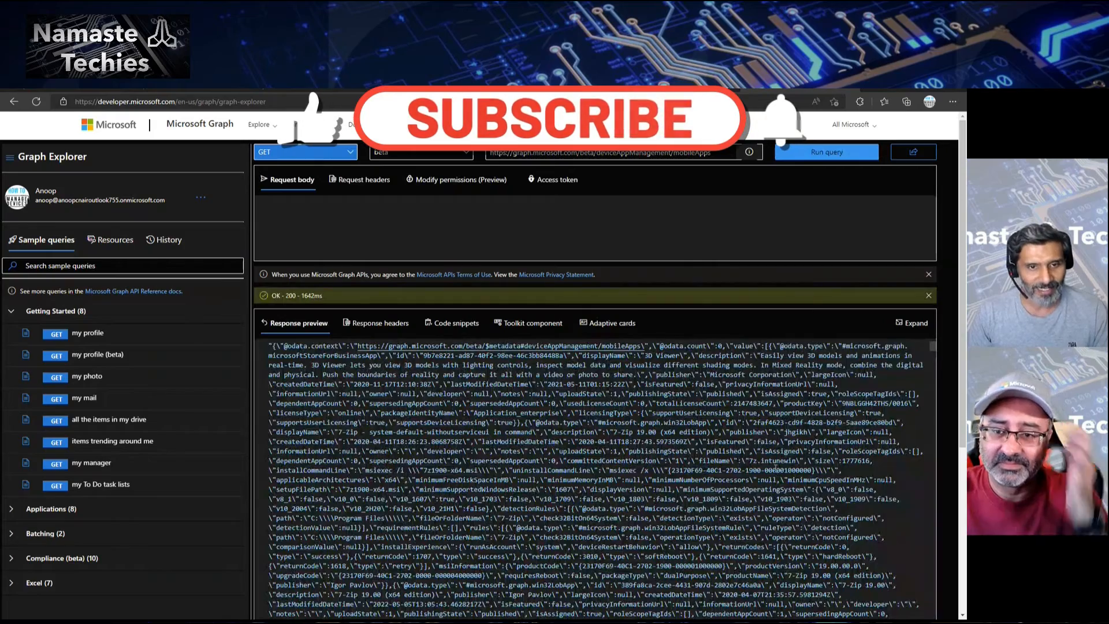
pyautogui.scroll(-5, 775, 469)
pyautogui.scroll(-3, 776, 469)
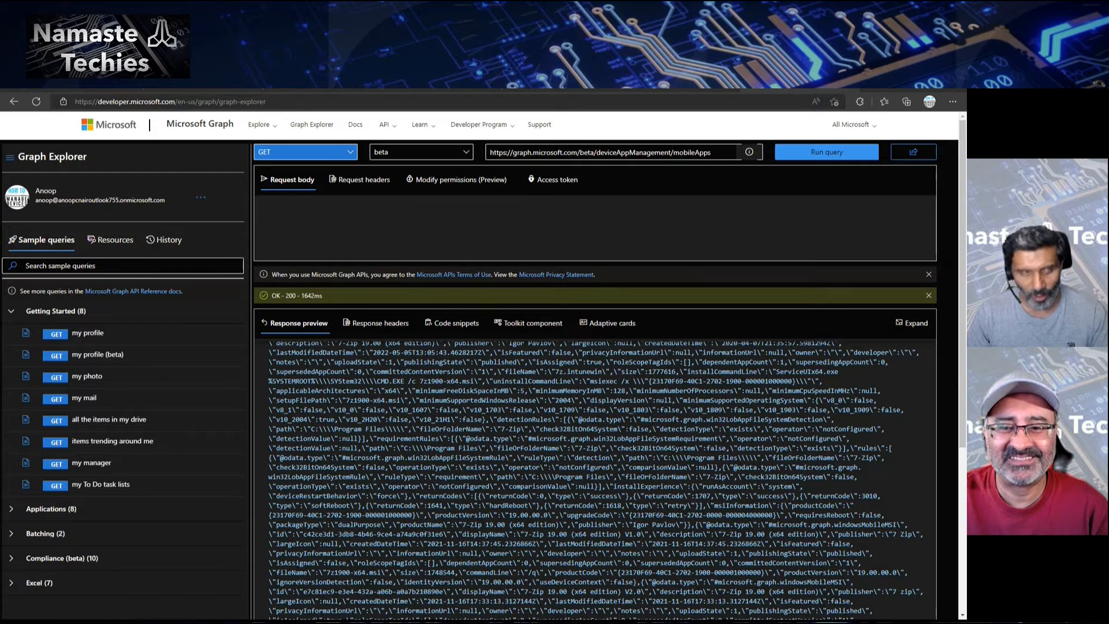
pyautogui.moveTo(714, 153); pyautogui.dragTo(407, 159)
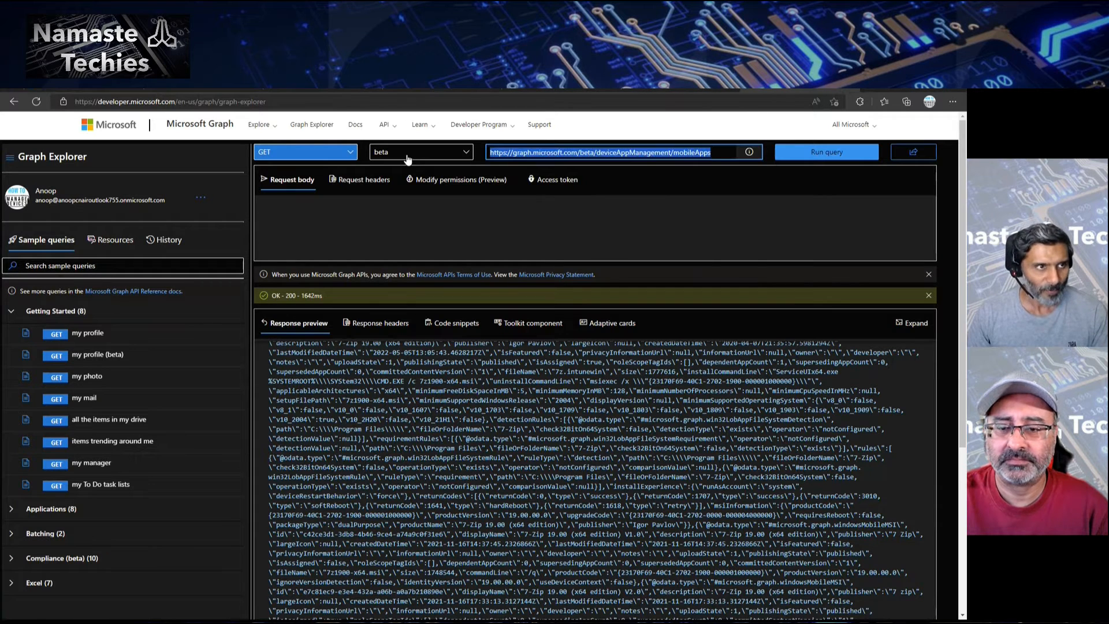
pyautogui.write('https://graph.microsoft.com/beta/deviceAppManagement/mobileApps/?$select=displayName')
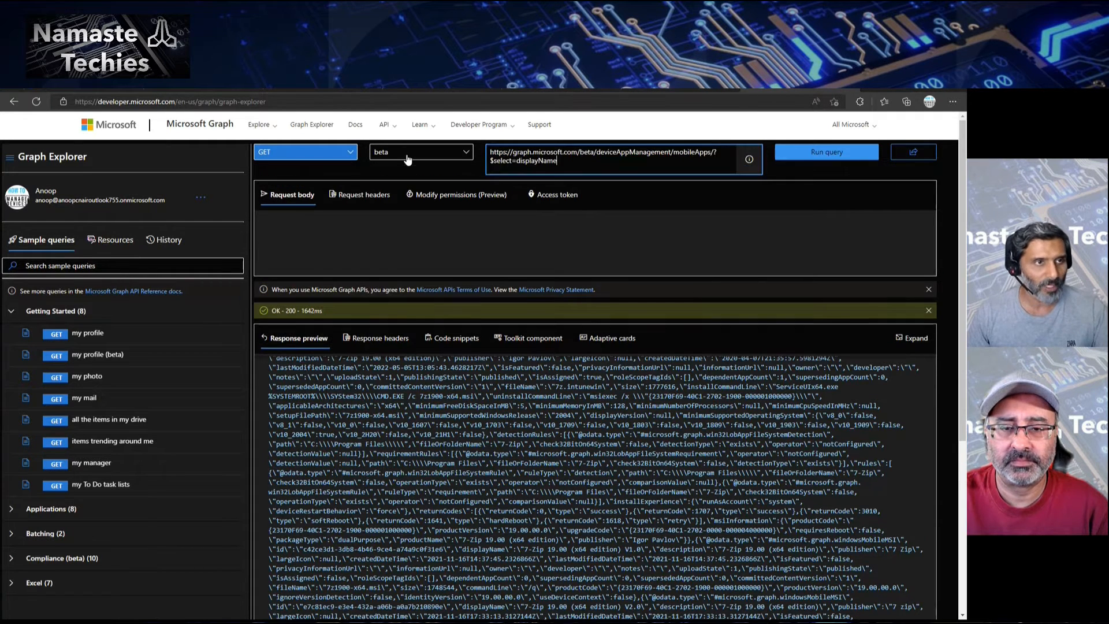
pyautogui.click(809, 159)
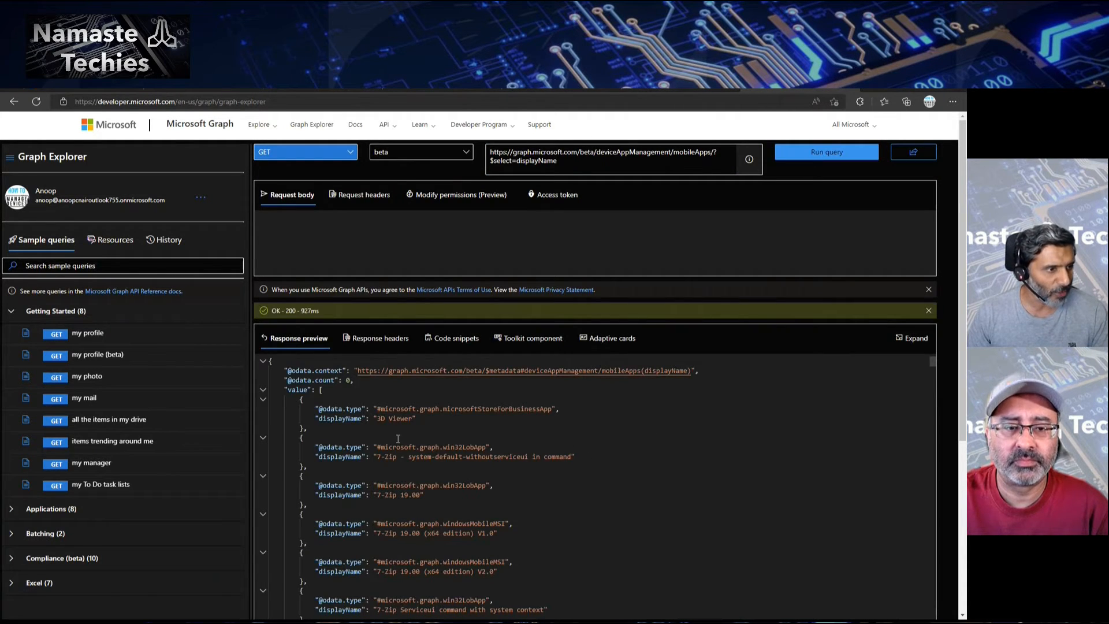
pyautogui.scroll(-4, 408, 499)
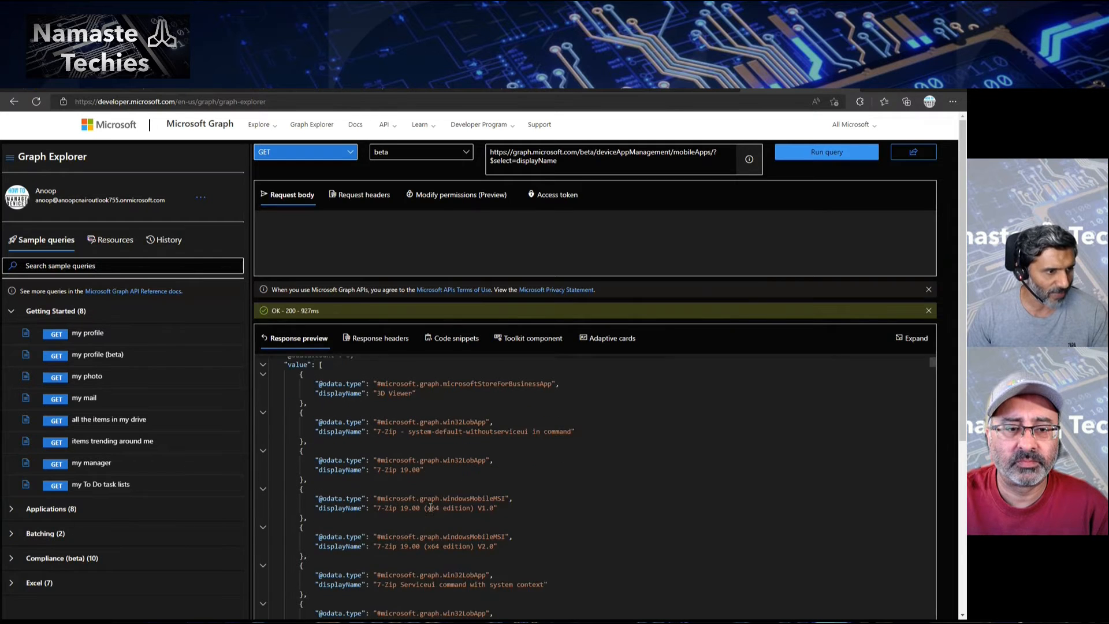
pyautogui.scroll(-2, 430, 507)
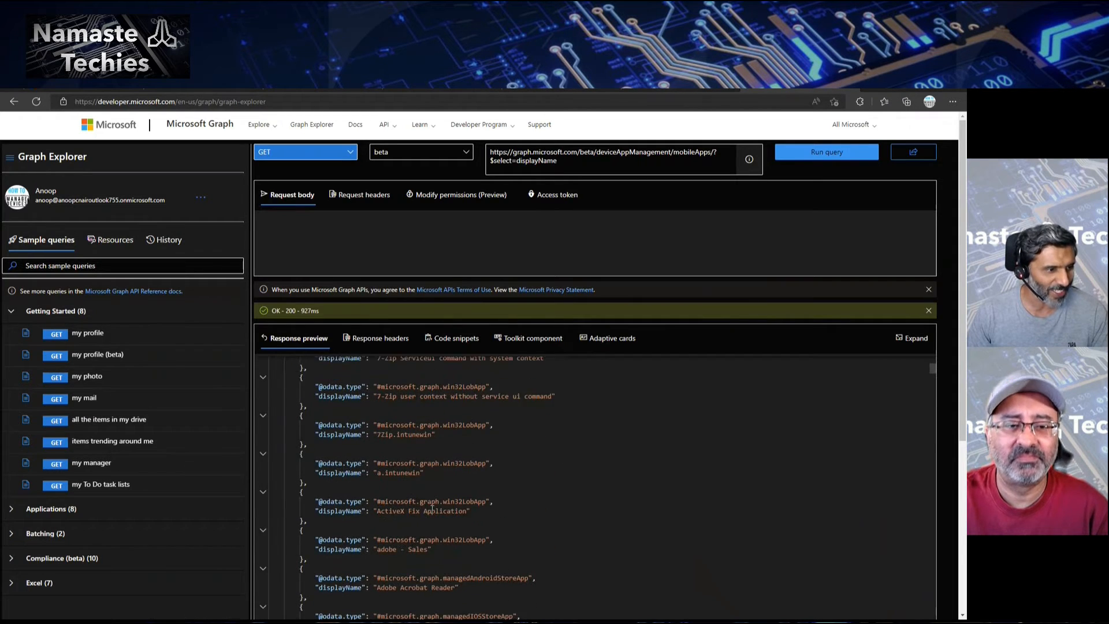
pyautogui.scroll(-8, 450, 510)
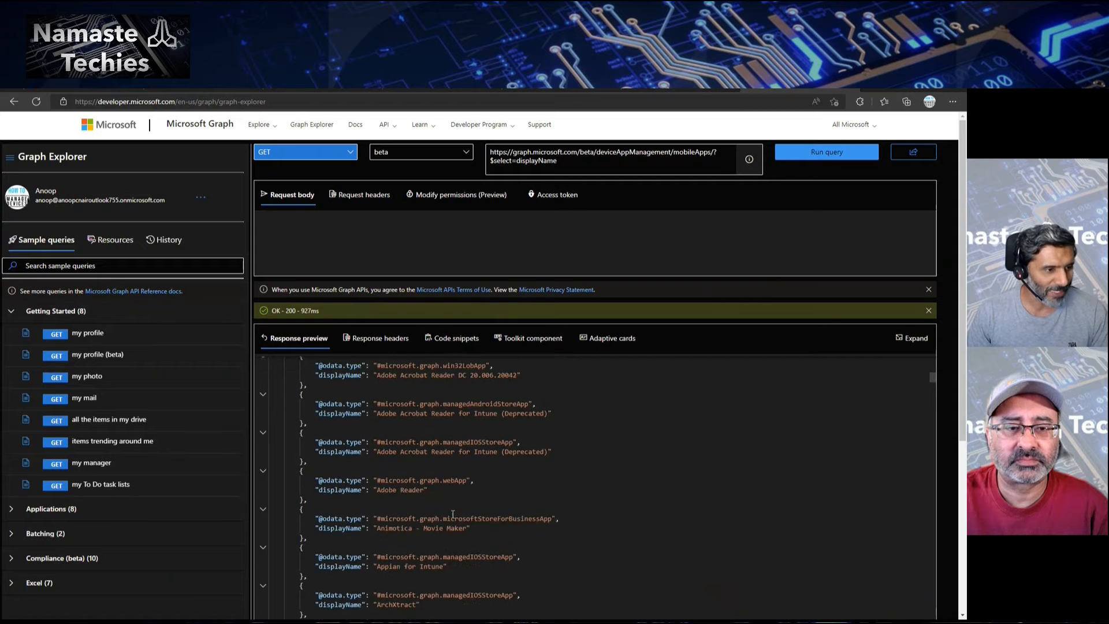
pyautogui.scroll(-2, 453, 515)
pyautogui.scroll(2, 462, 514)
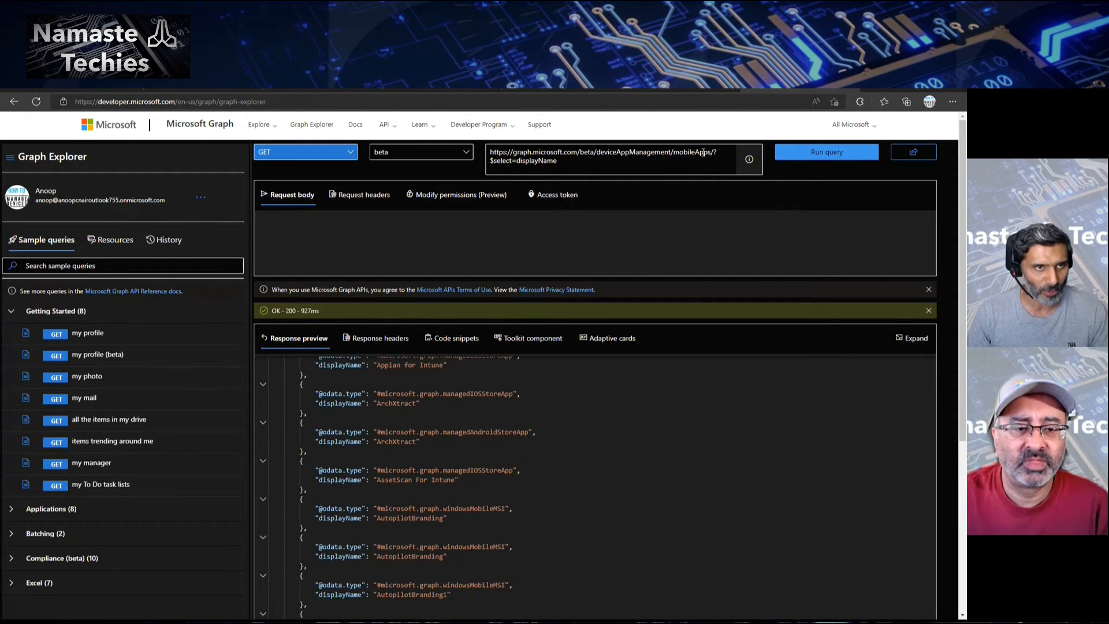
pyautogui.moveTo(715, 154); pyautogui.dragTo(715, 162)
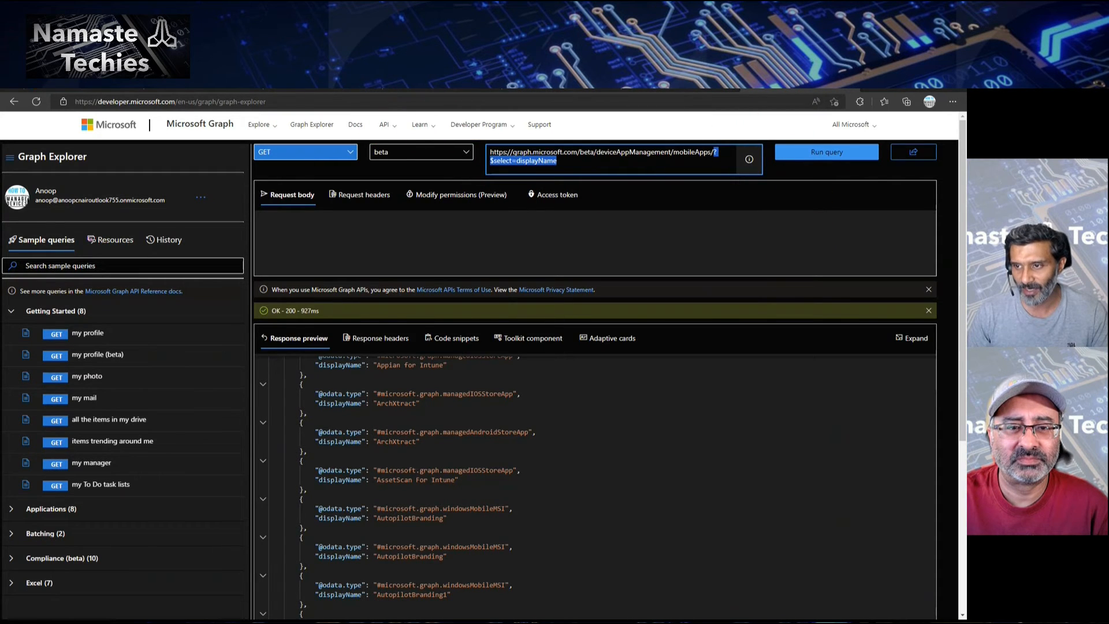
pyautogui.hotkey('alt', 'Tab')
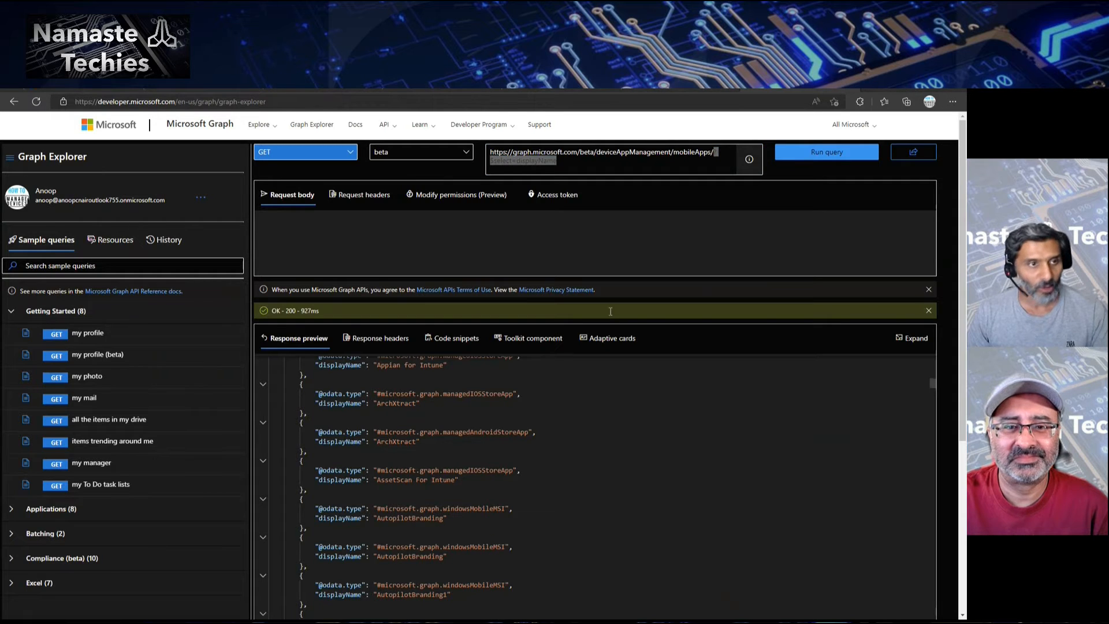
pyautogui.hotkey('alt', 'Tab')
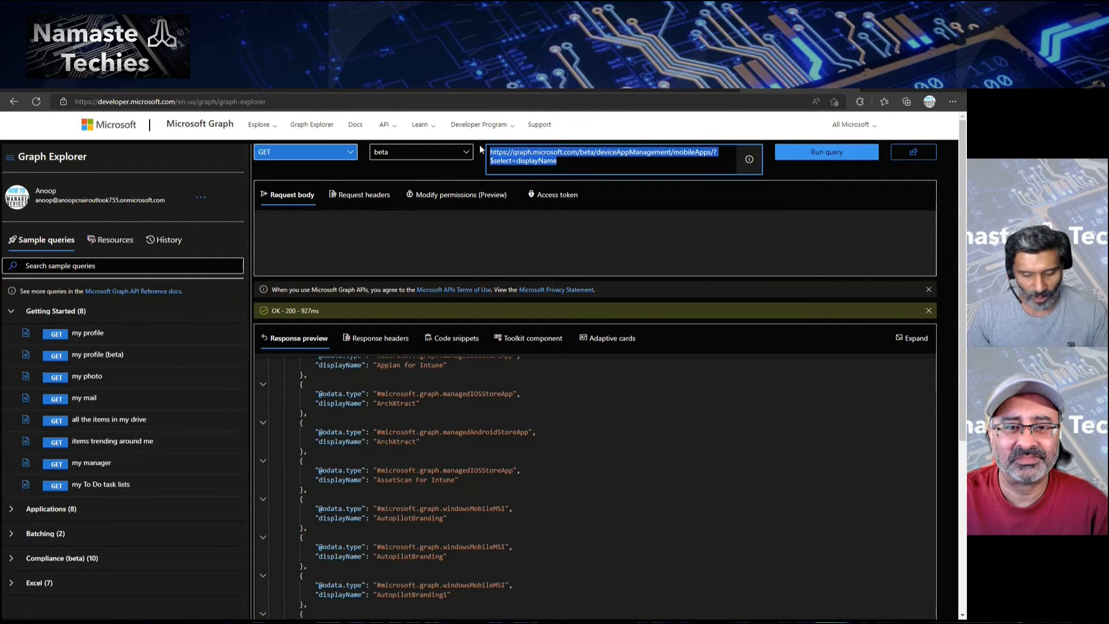
pyautogui.write('https://graph.microsoft.com/beta/deviceManagement/comanagementEligibleDevices')
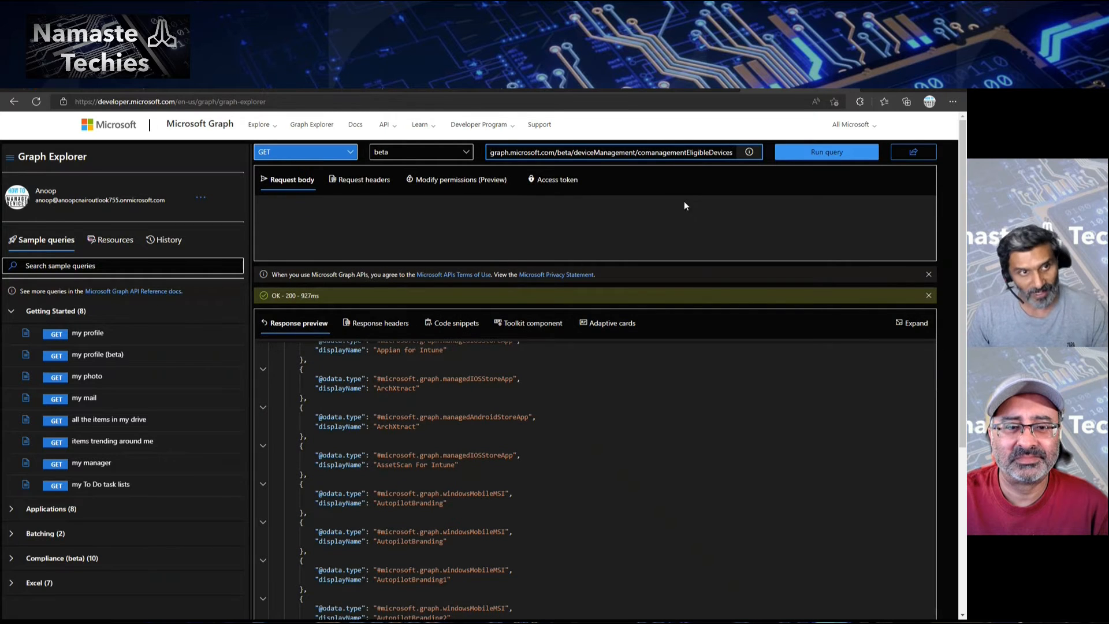
pyautogui.click(804, 156)
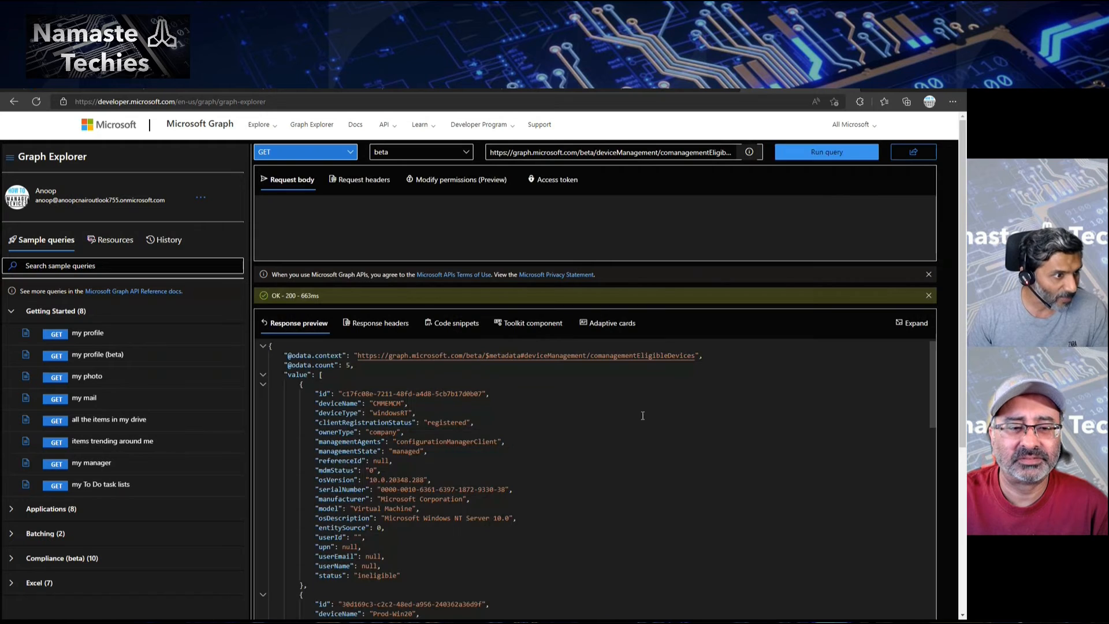
# Step: Examine the device names and managementAgents values of the first two devices in the co-management response
pyautogui.click(406, 403)
pyautogui.moveTo(405, 403); pyautogui.dragTo(373, 403)
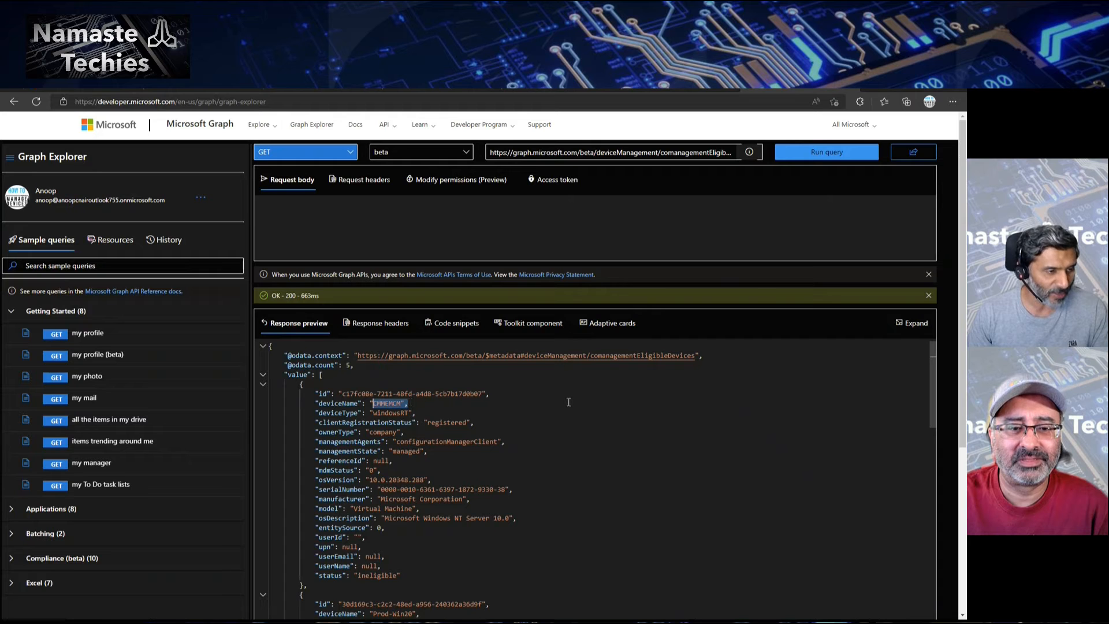
pyautogui.scroll(-4, 569, 402)
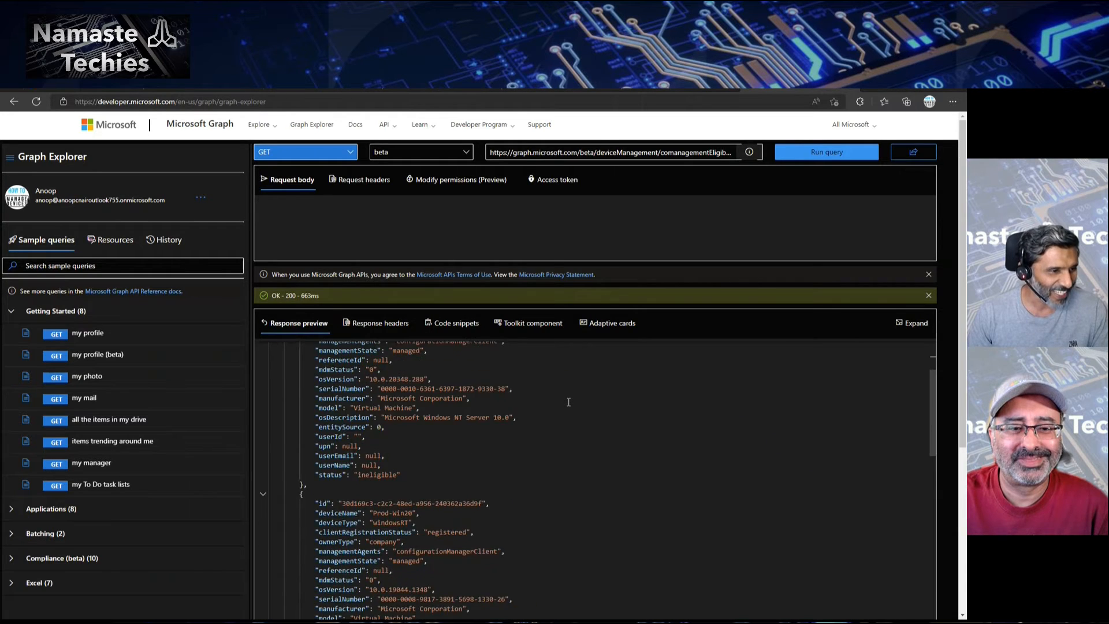
pyautogui.scroll(3, 568, 402)
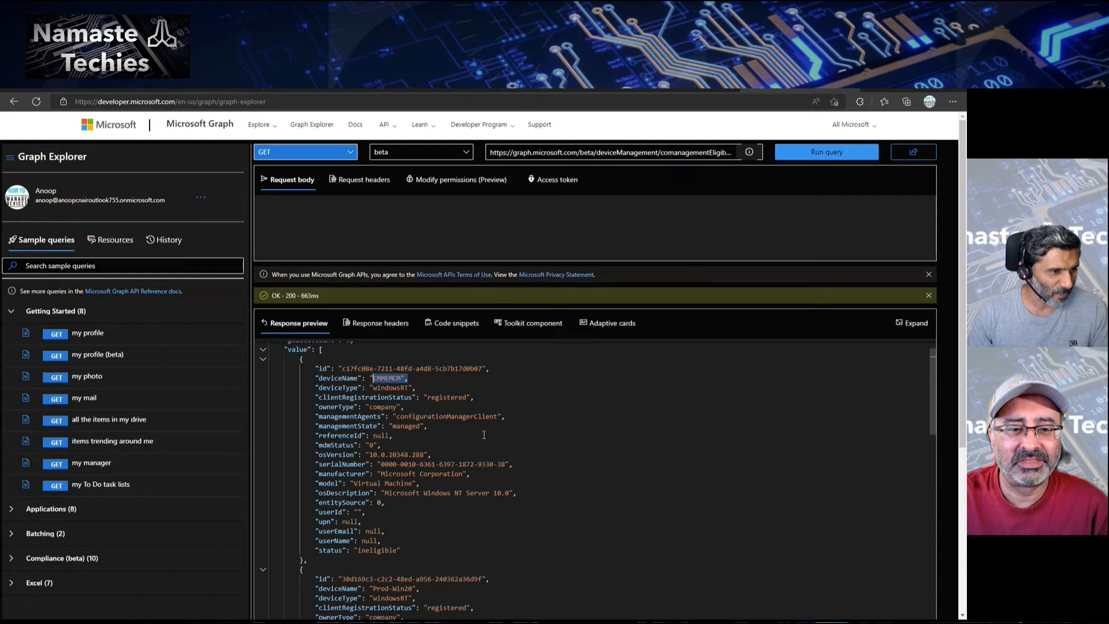
pyautogui.moveTo(503, 417); pyautogui.dragTo(392, 416)
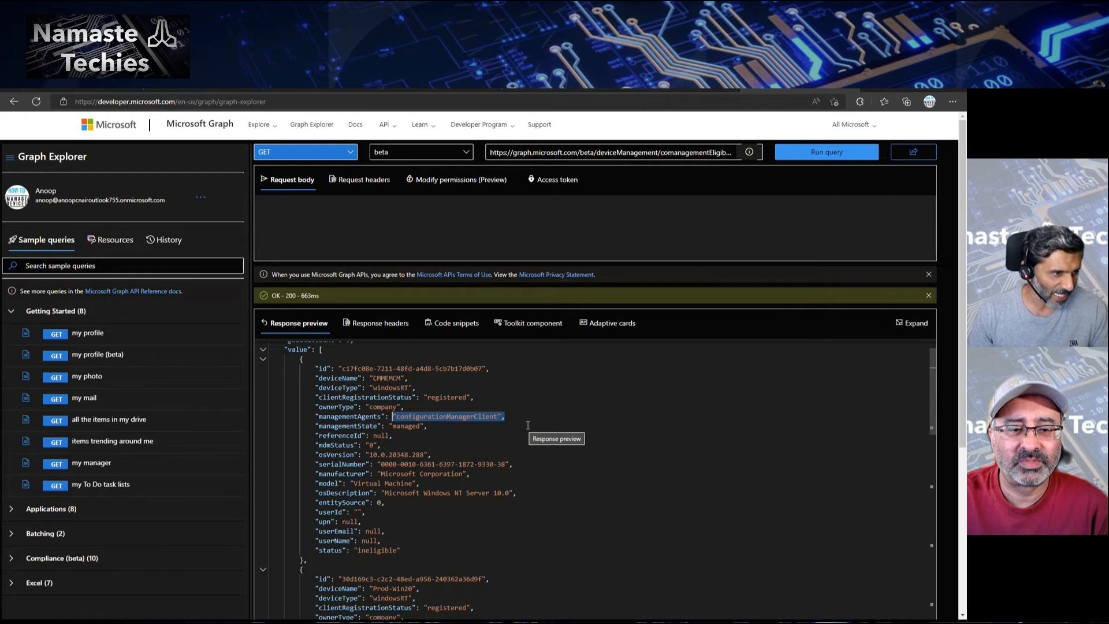
pyautogui.scroll(-4, 530, 456)
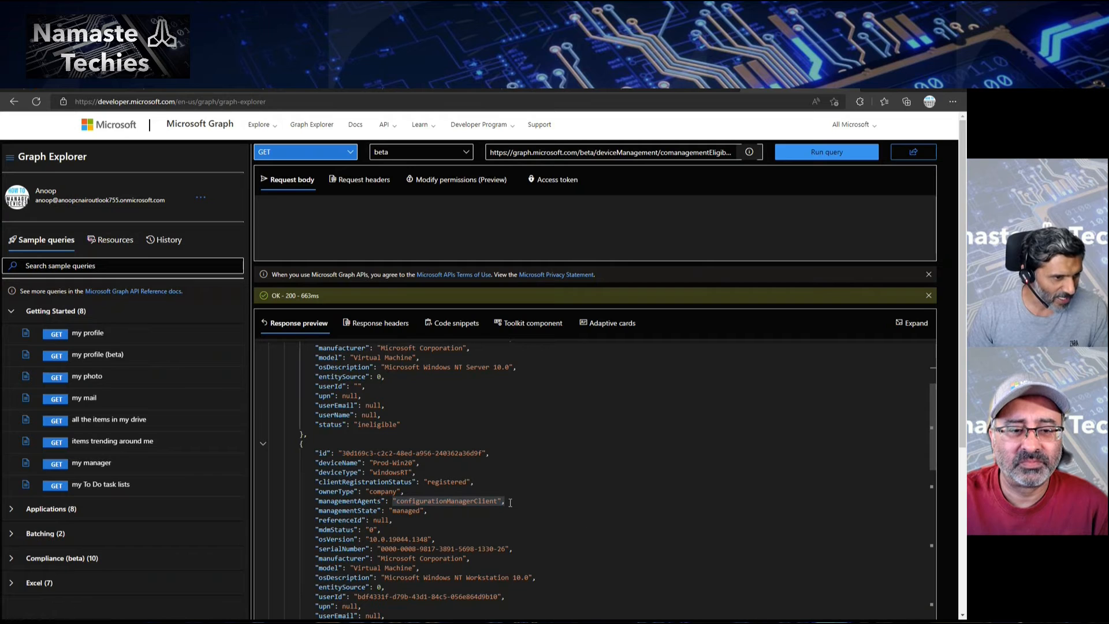
pyautogui.scroll(-2, 511, 501)
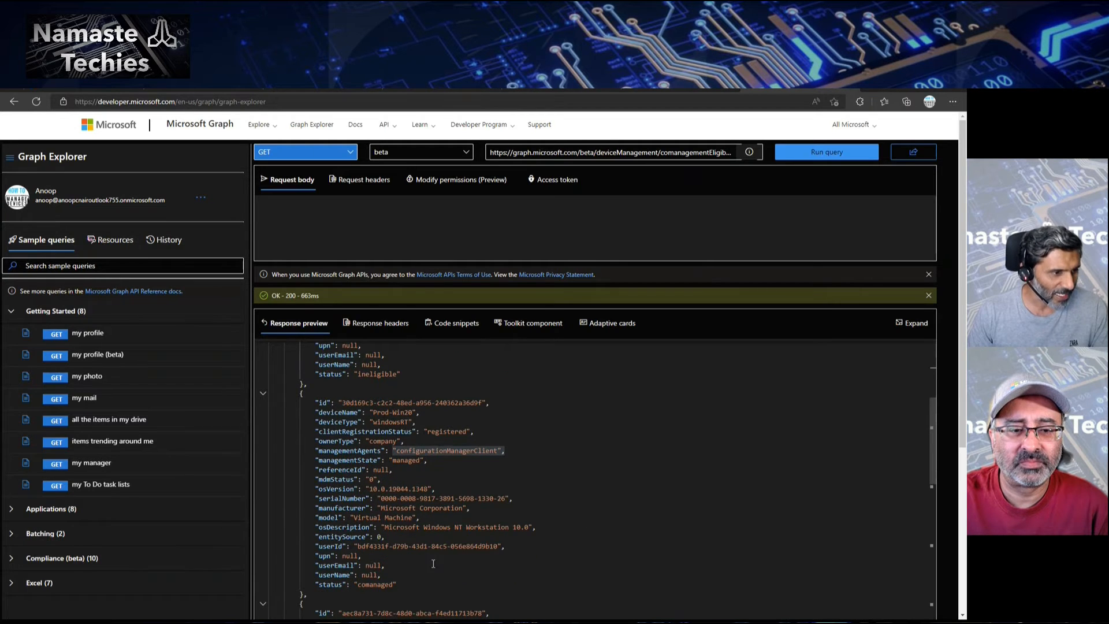
# Step: Compare the status entries of the first two devices and check the first device's osDescription
pyautogui.scroll(3, 418, 585)
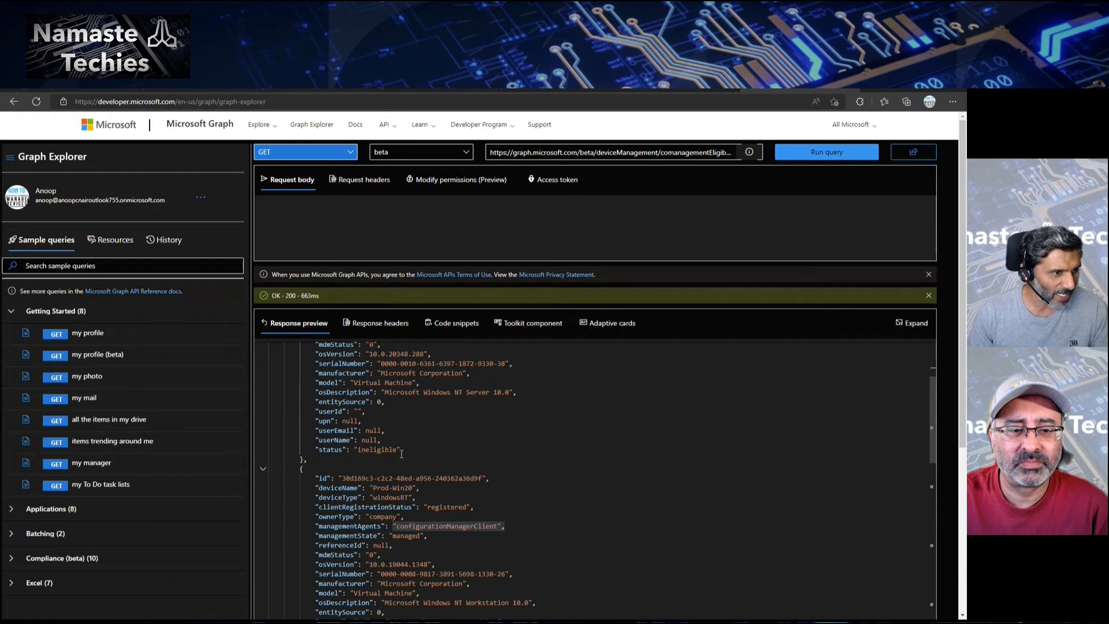
pyautogui.scroll(-2, 420, 508)
pyautogui.moveTo(416, 438); pyautogui.dragTo(367, 438)
pyautogui.click(400, 399)
pyautogui.moveTo(400, 399); pyautogui.dragTo(316, 399)
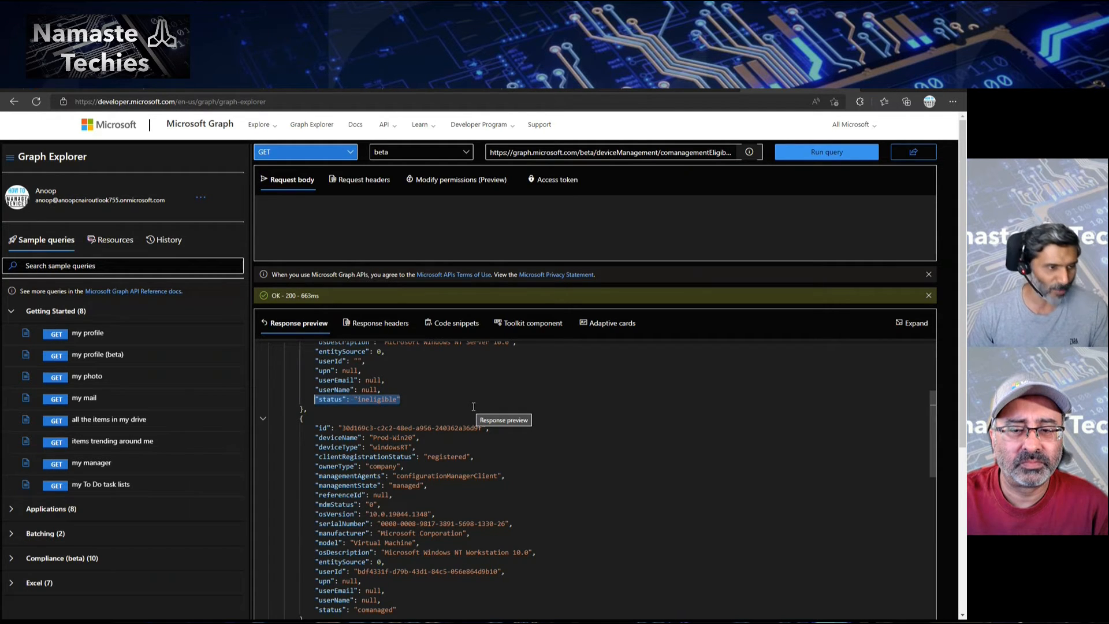
pyautogui.scroll(3, 473, 406)
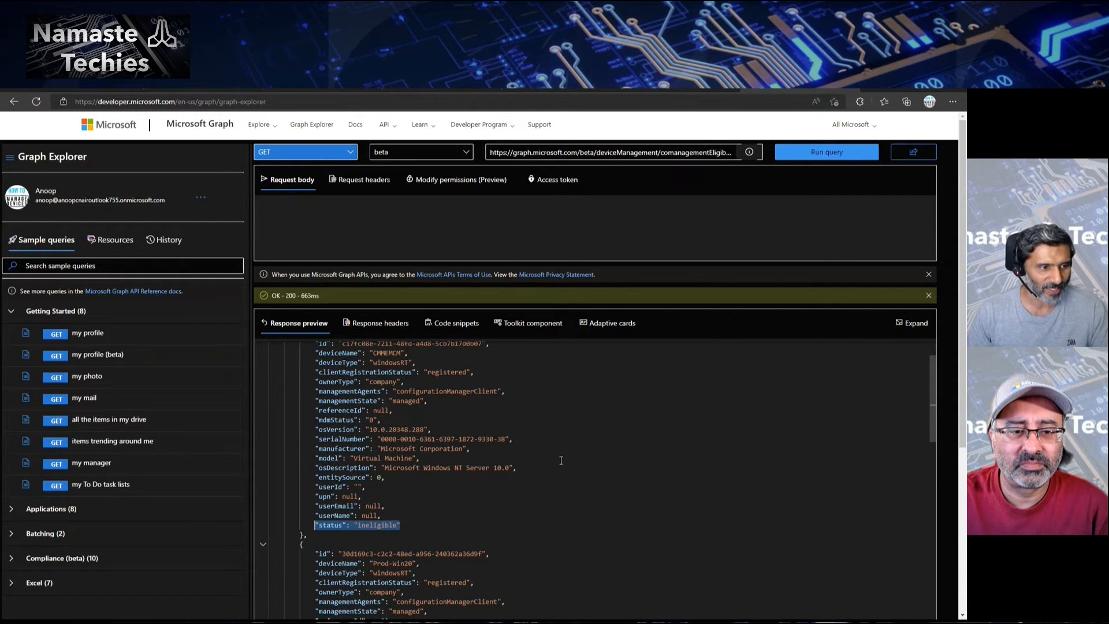
pyautogui.scroll(1, 561, 461)
pyautogui.moveTo(517, 493); pyautogui.dragTo(380, 493)
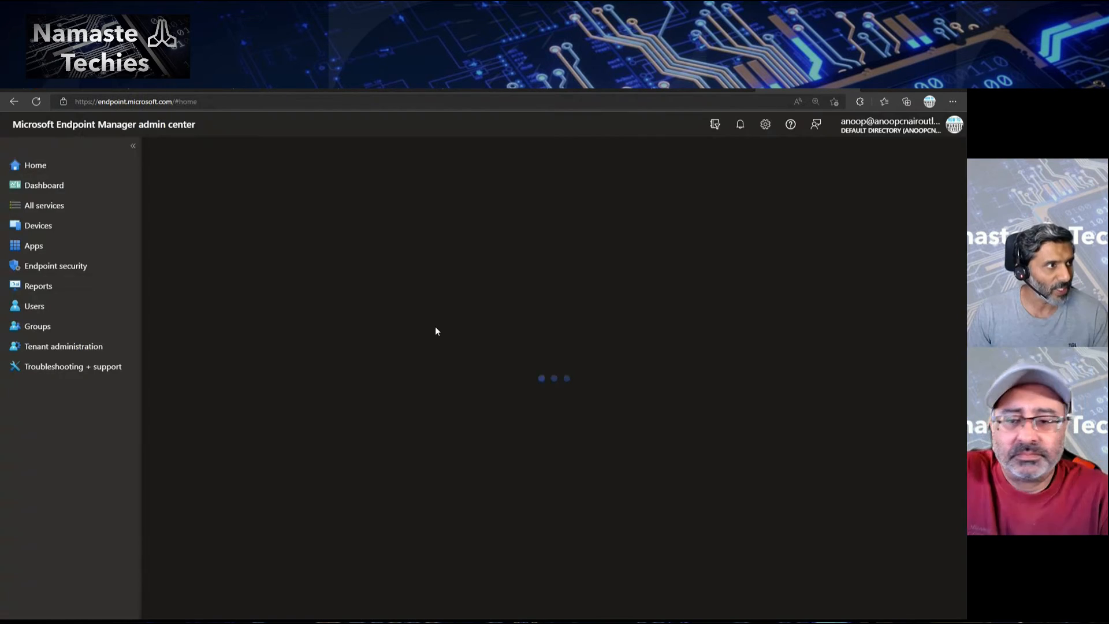
# Step: In the Microsoft Endpoint Manager admin center, open the Devices overview and DevTools network monitoring, clear the log and stop recording
pyautogui.click(38, 226)
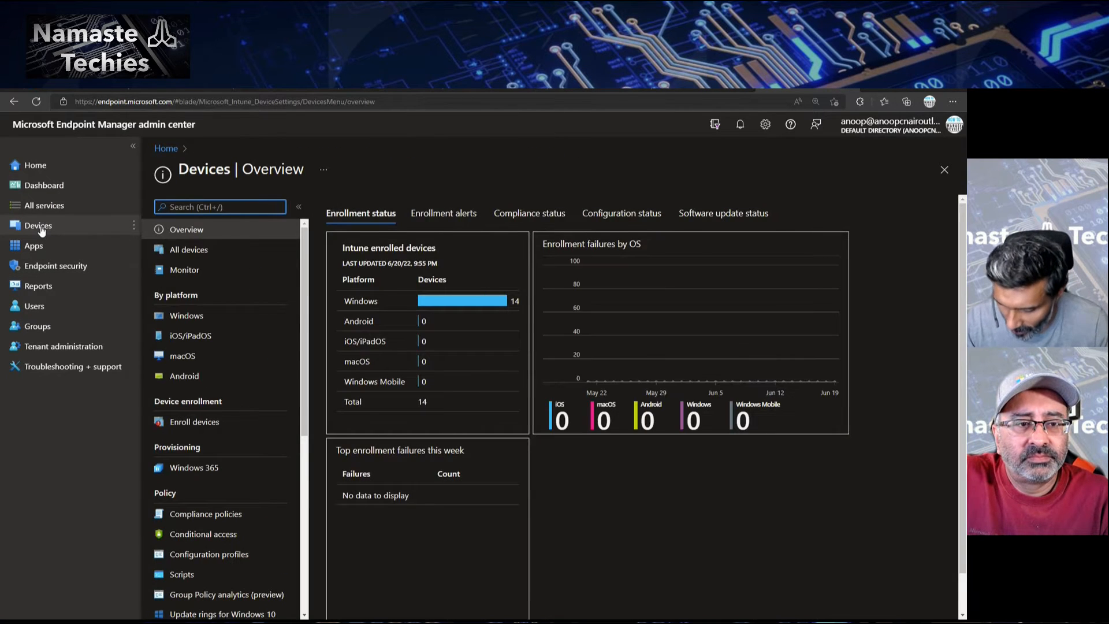
pyautogui.press('F12')
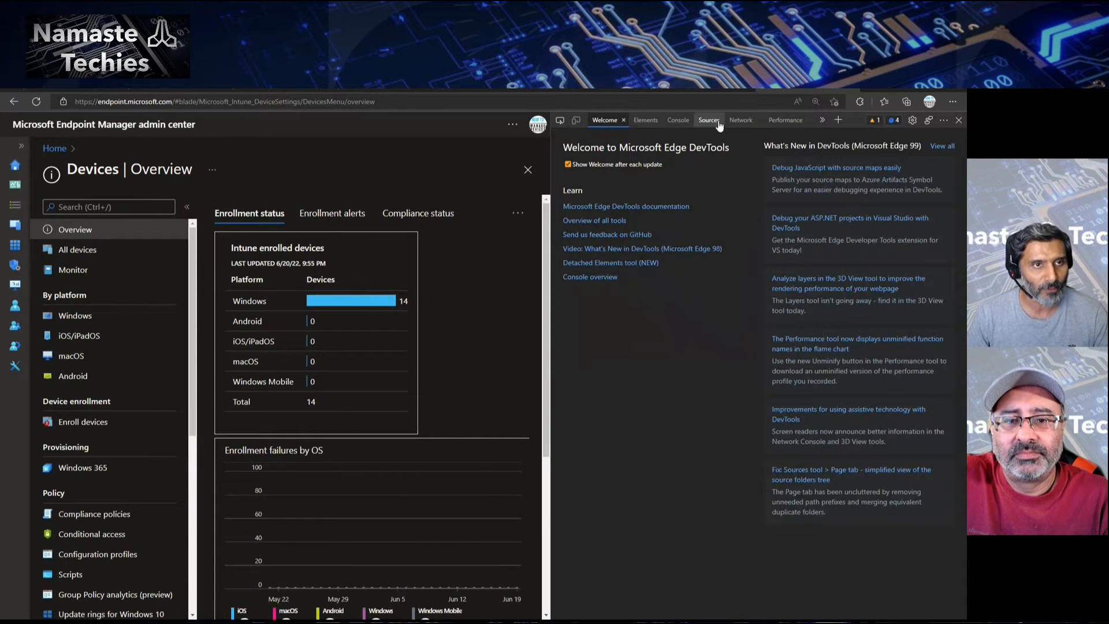
pyautogui.click(741, 120)
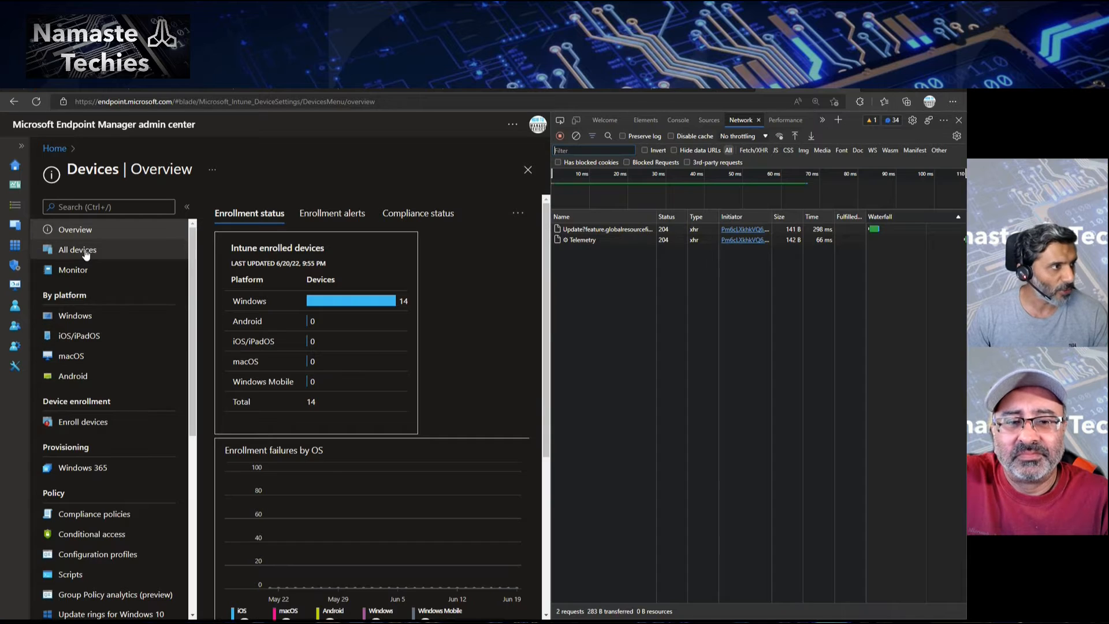
pyautogui.click(559, 139)
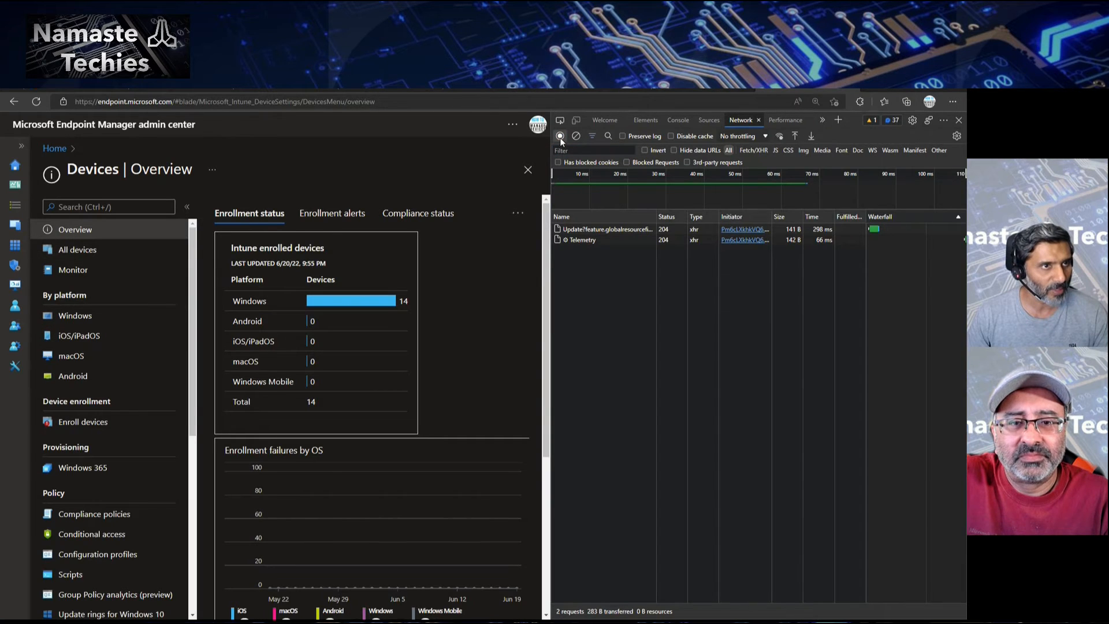
pyautogui.click(560, 137)
pyautogui.click(572, 137)
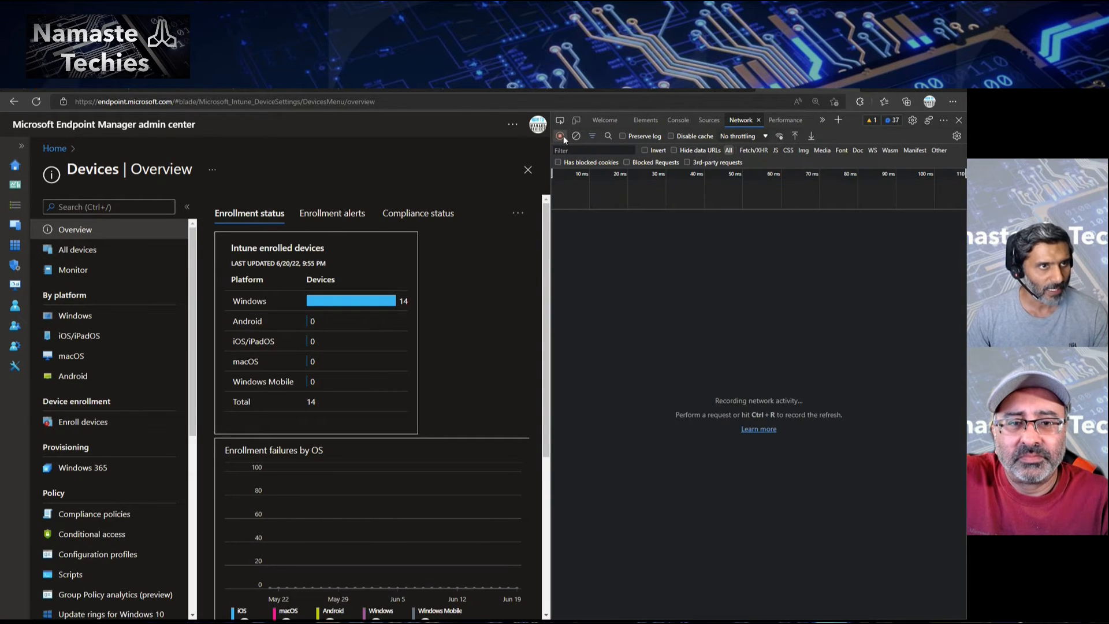
pyautogui.click(560, 136)
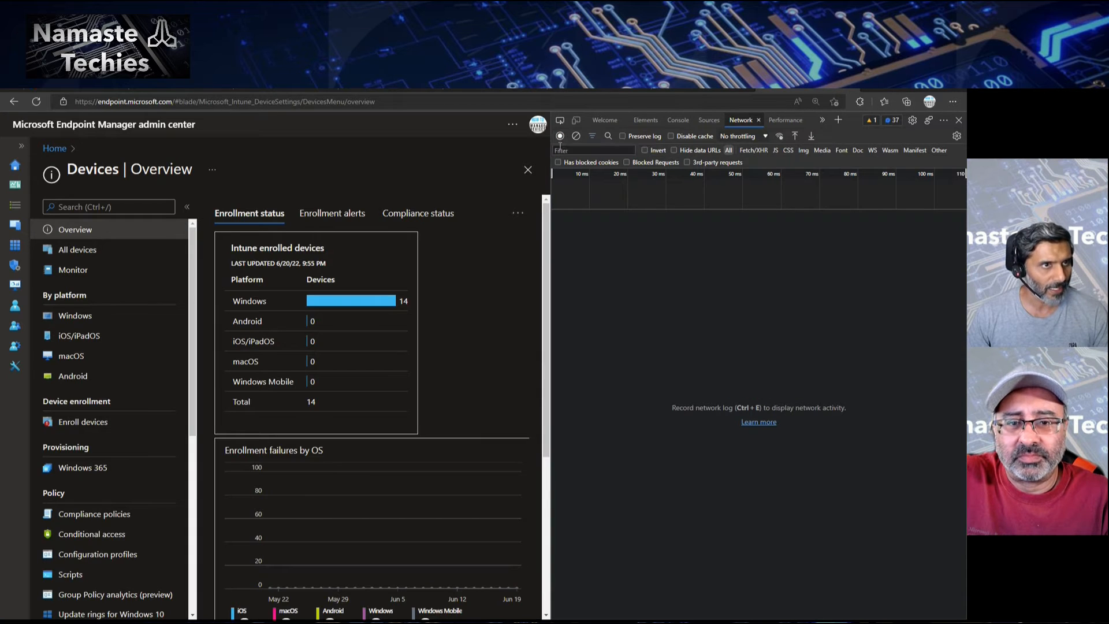
# Step: Show all devices, restart network recording, and open the CMMEMCM device to capture its requests
pyautogui.click(81, 250)
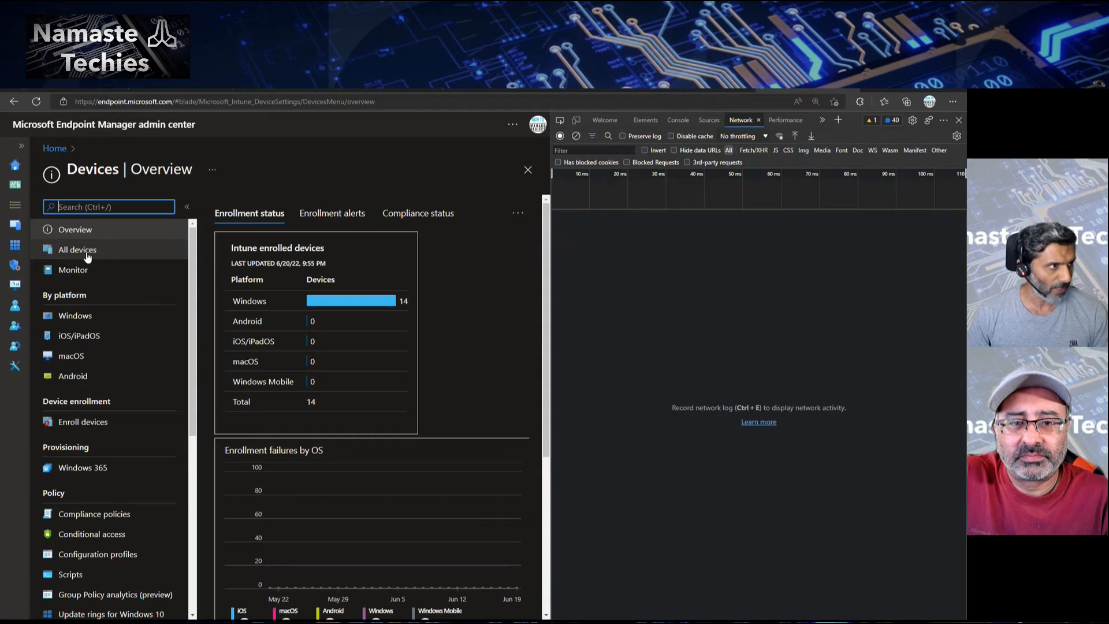
pyautogui.click(560, 136)
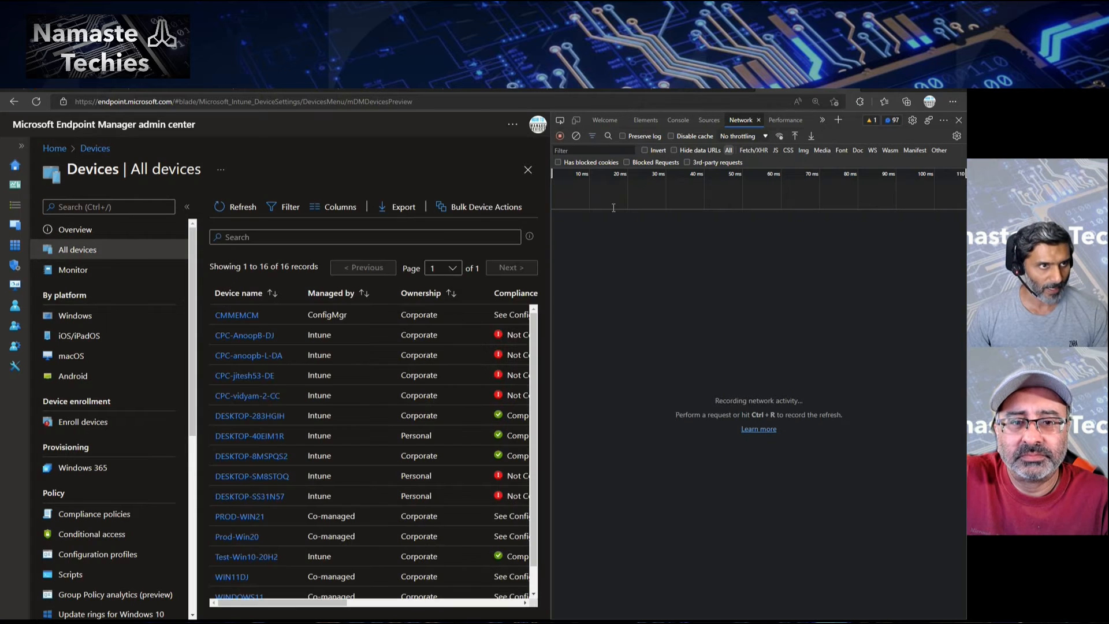
pyautogui.click(241, 317)
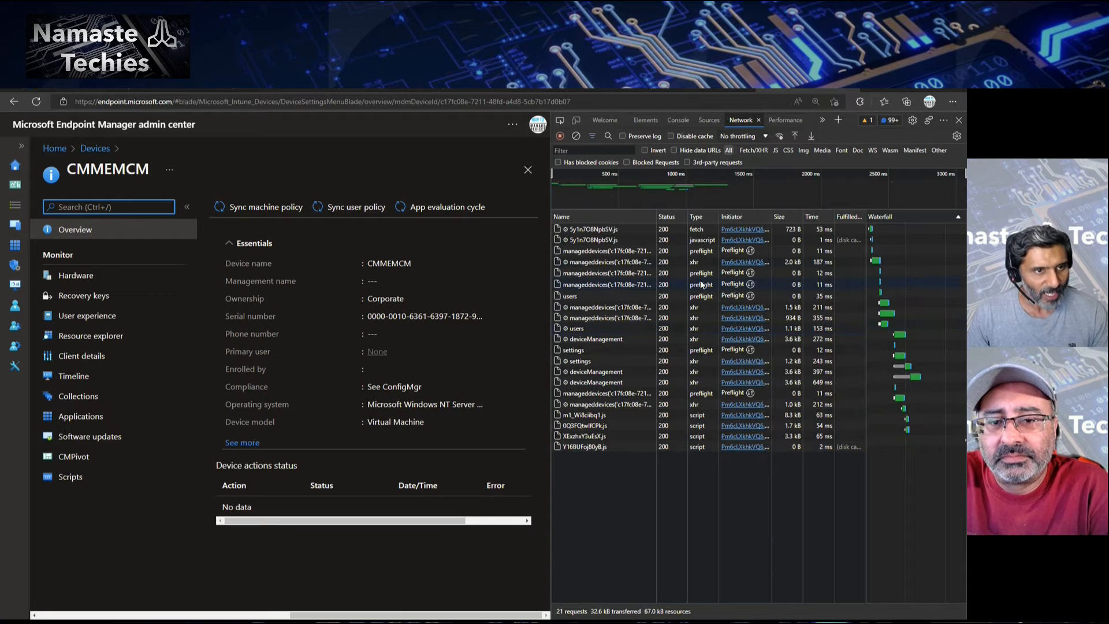
# Step: Check the first captured requests for the CMMEMCM device and copy the Graph request URL of the first manageddevices preflight entry
pyautogui.click(589, 230)
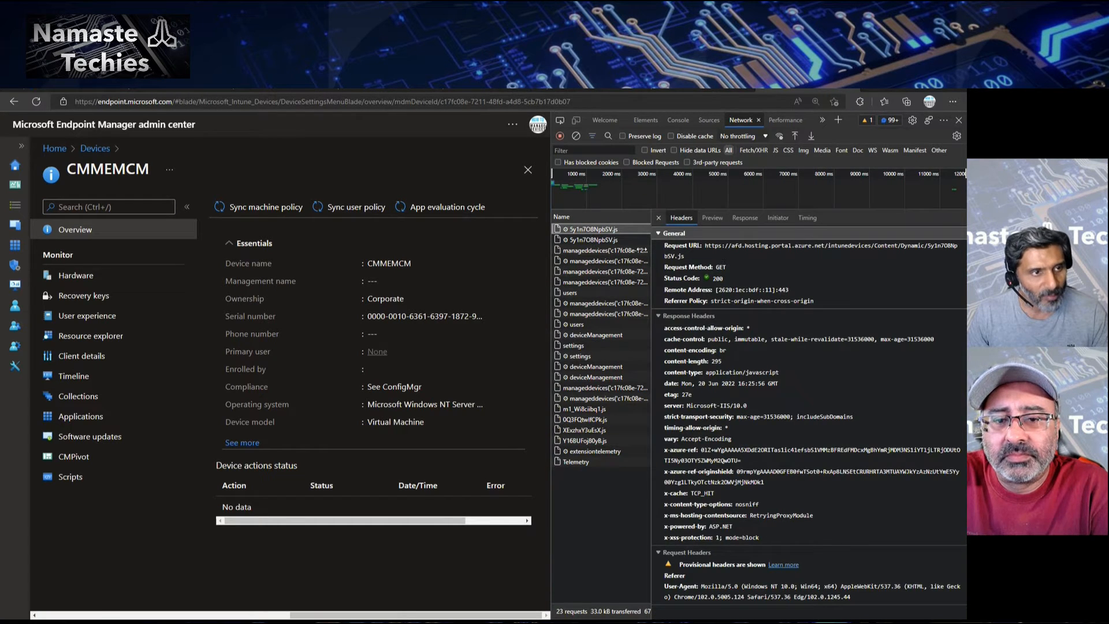
pyautogui.click(586, 240)
pyautogui.click(588, 251)
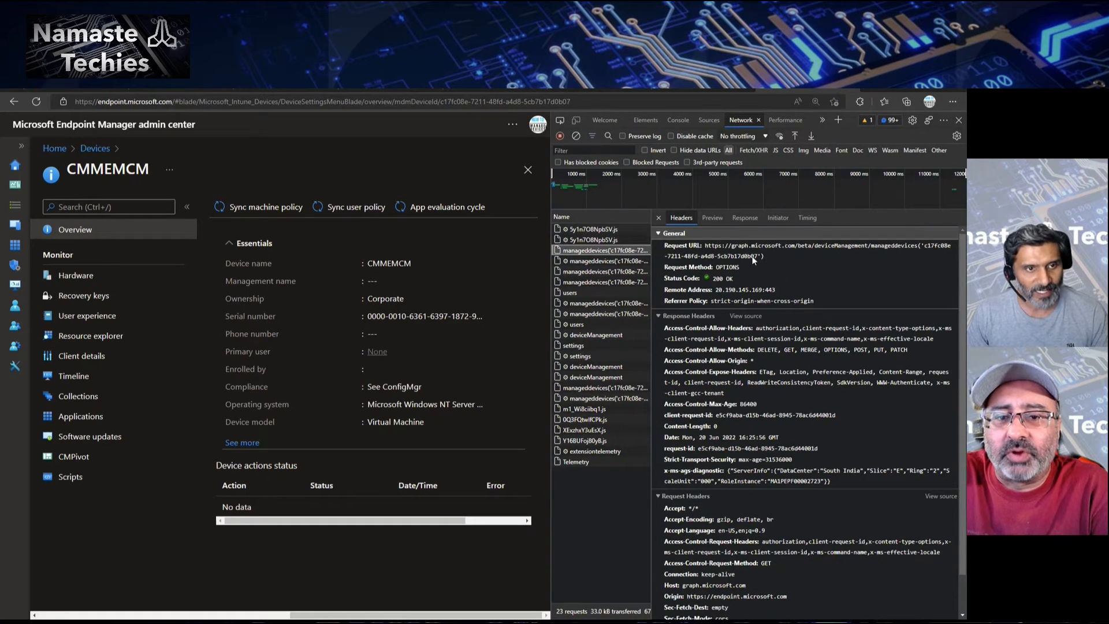
pyautogui.tripleClick(768, 257)
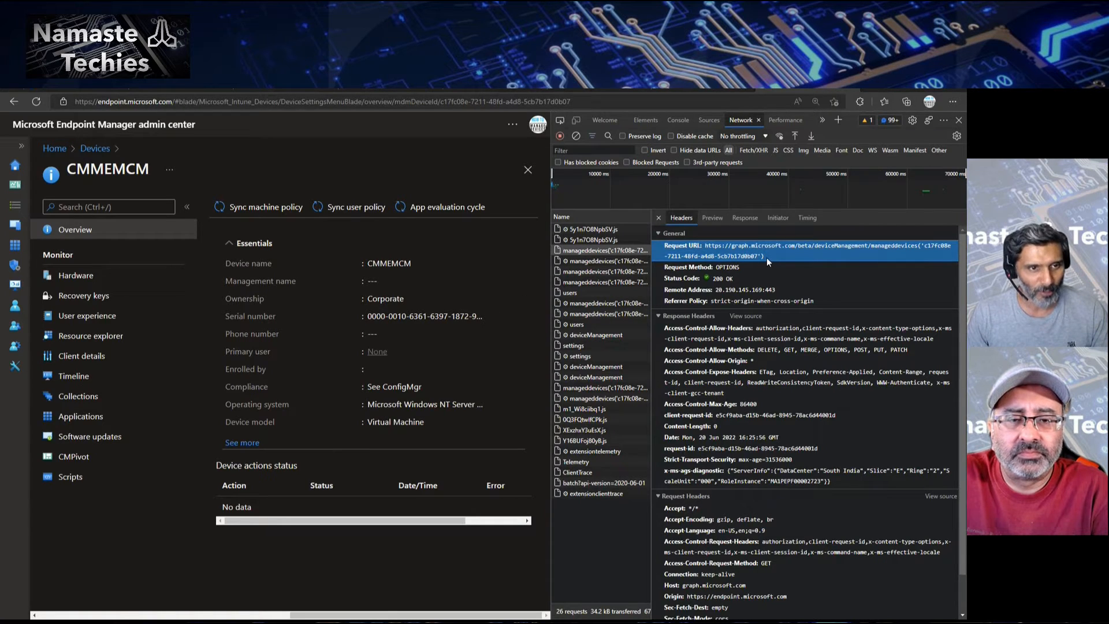
pyautogui.rightClick(721, 245)
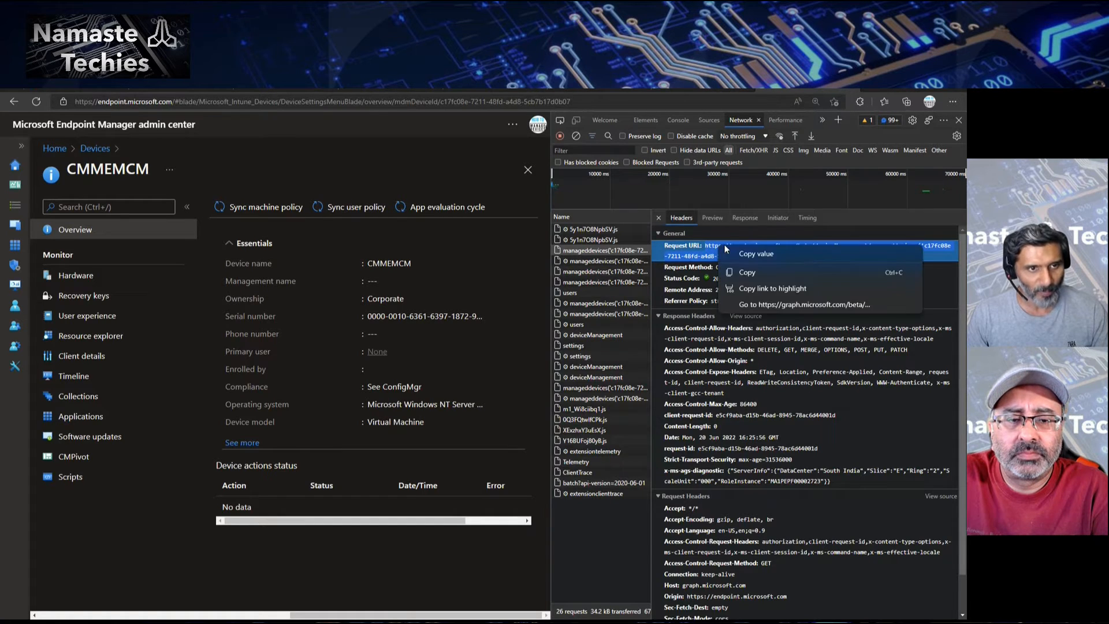
pyautogui.click(761, 255)
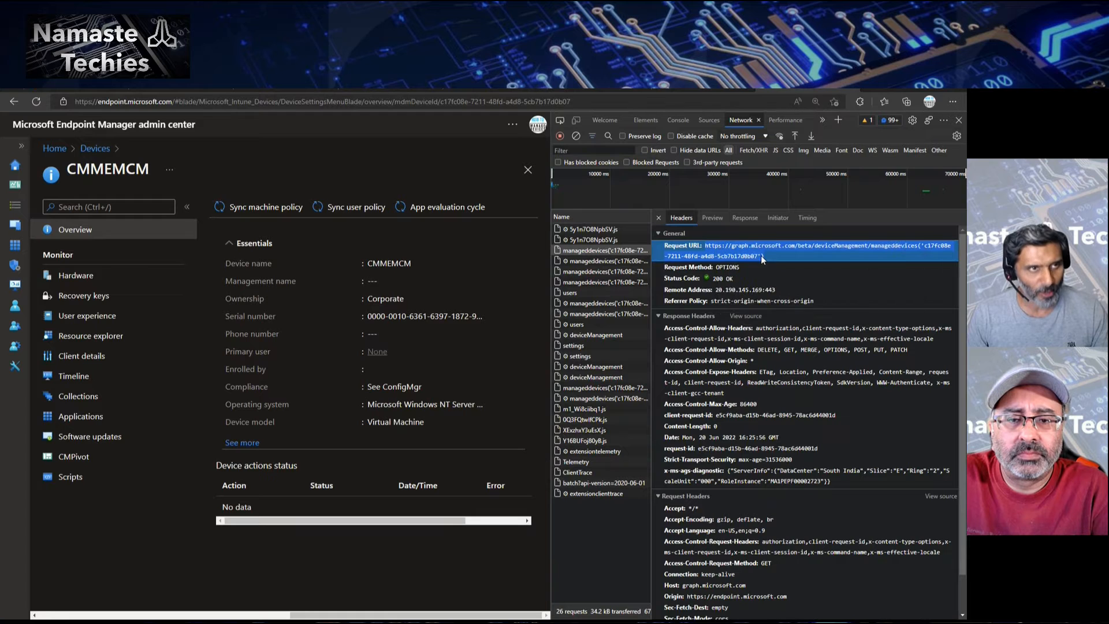
# Step: In Graph Explorer, replace the co-management query with the copied manageddevices URL and run it
pyautogui.click(630, 92)
pyautogui.click(602, 92)
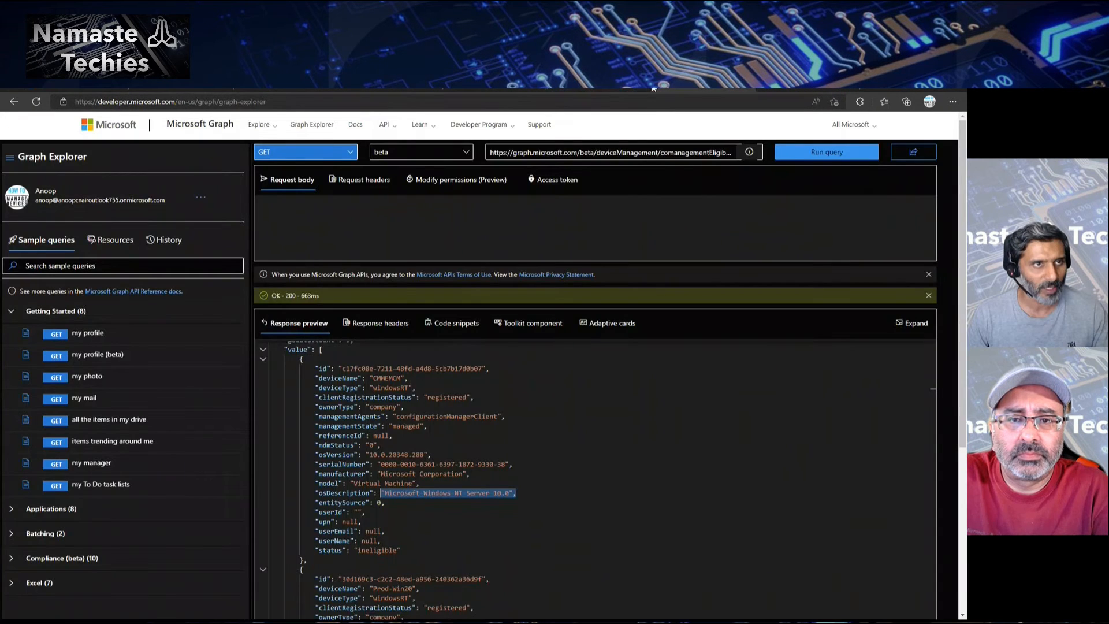
pyautogui.click(665, 153)
pyautogui.hotkey('ctrl', 'a')
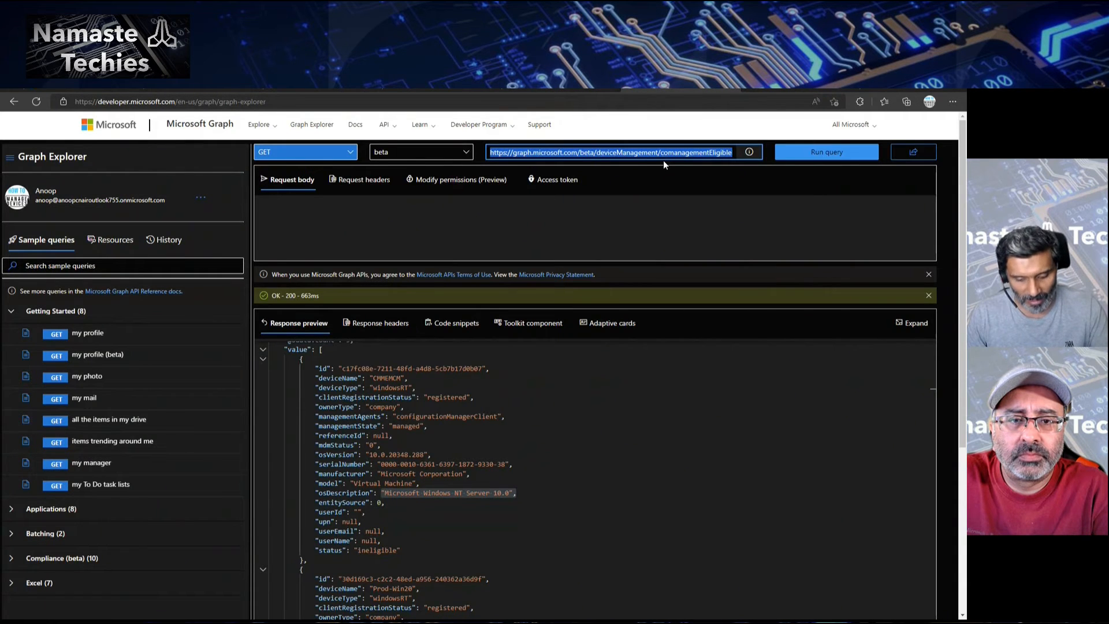
pyautogui.hotkey('ctrl', 'v')
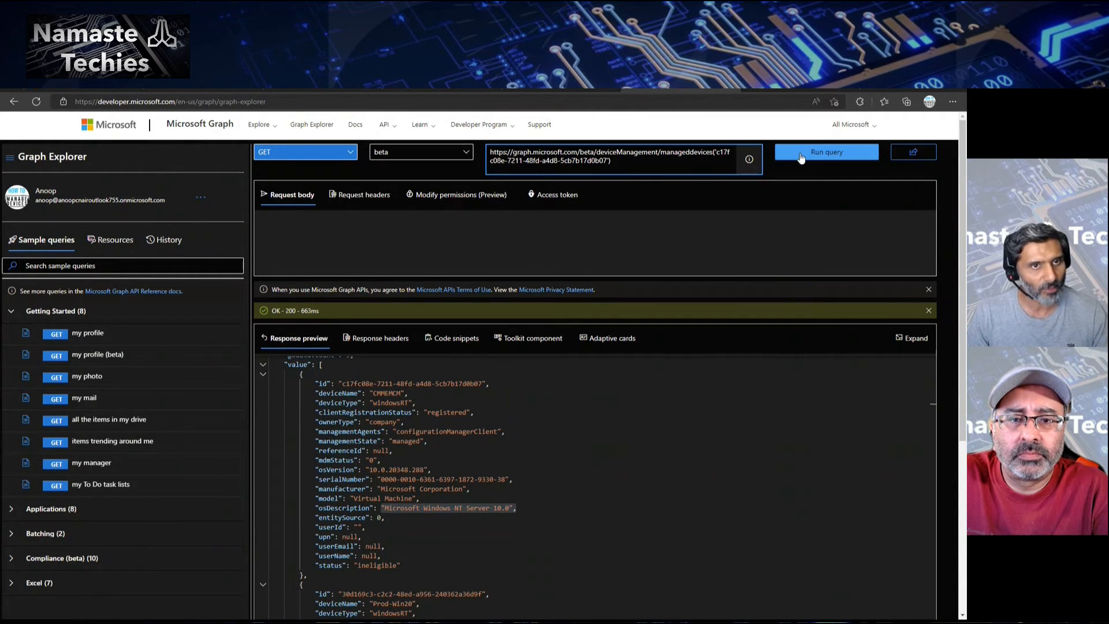
pyautogui.click(804, 155)
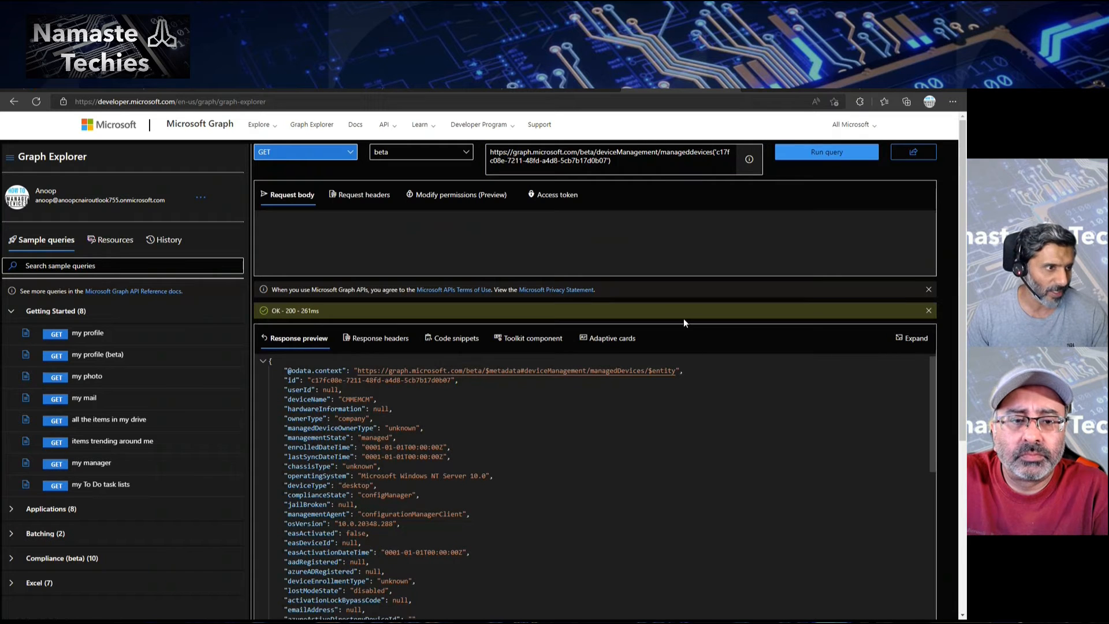
# Step: Check the deviceName in the response and compare the query with the captured request URL on the device page in Endpoint Manager
pyautogui.scroll(-1, 667, 461)
pyautogui.scroll(2, 668, 463)
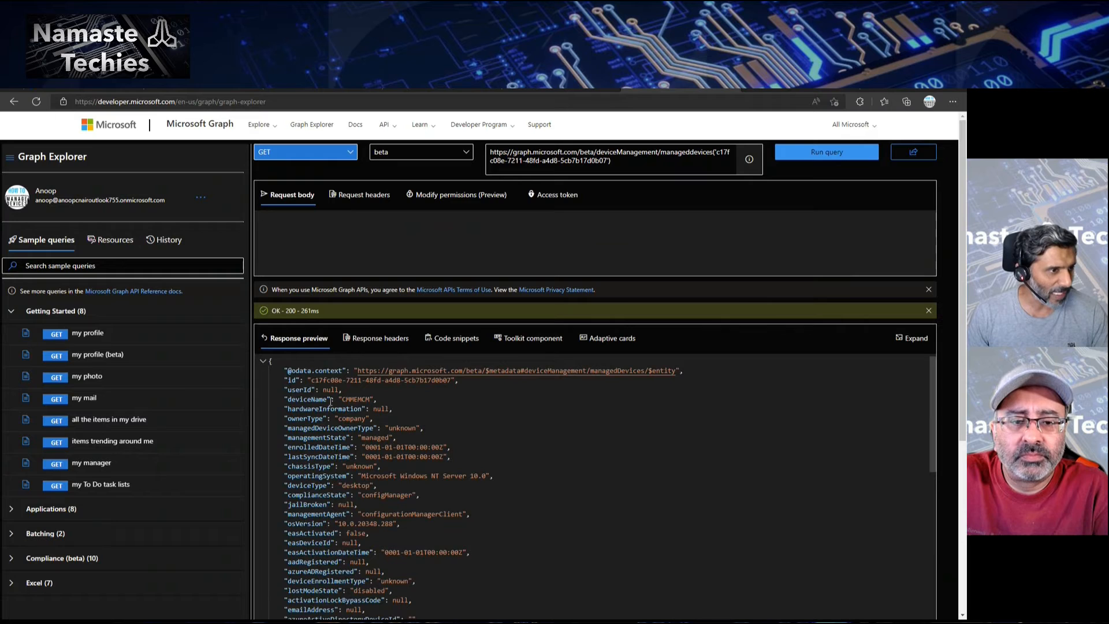
pyautogui.moveTo(379, 400); pyautogui.dragTo(341, 399)
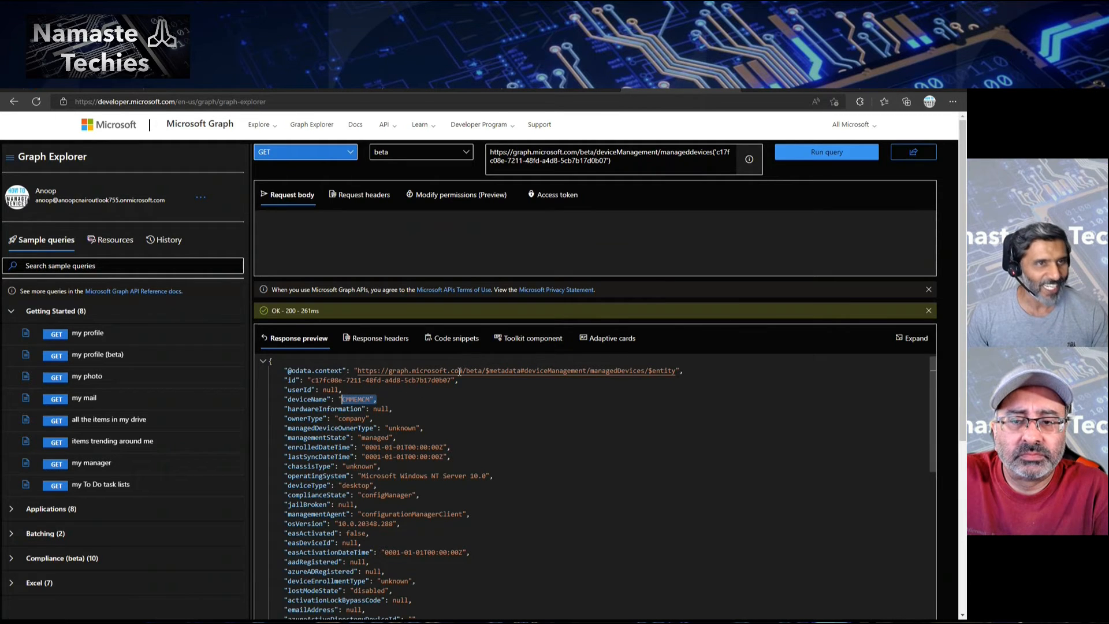
pyautogui.click(760, 91)
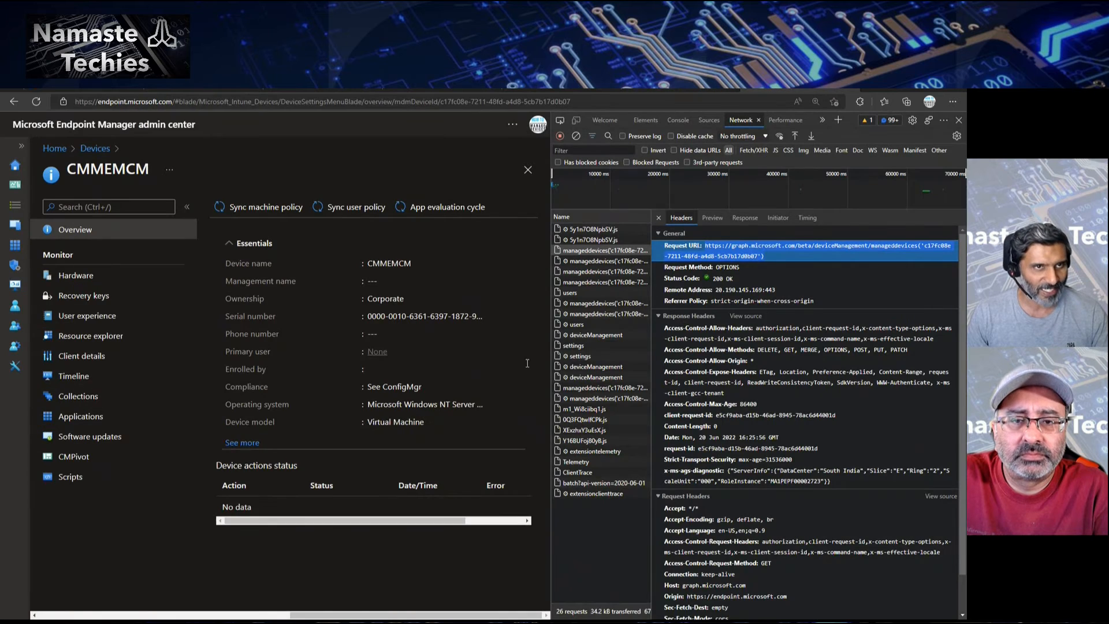
pyautogui.click(716, 91)
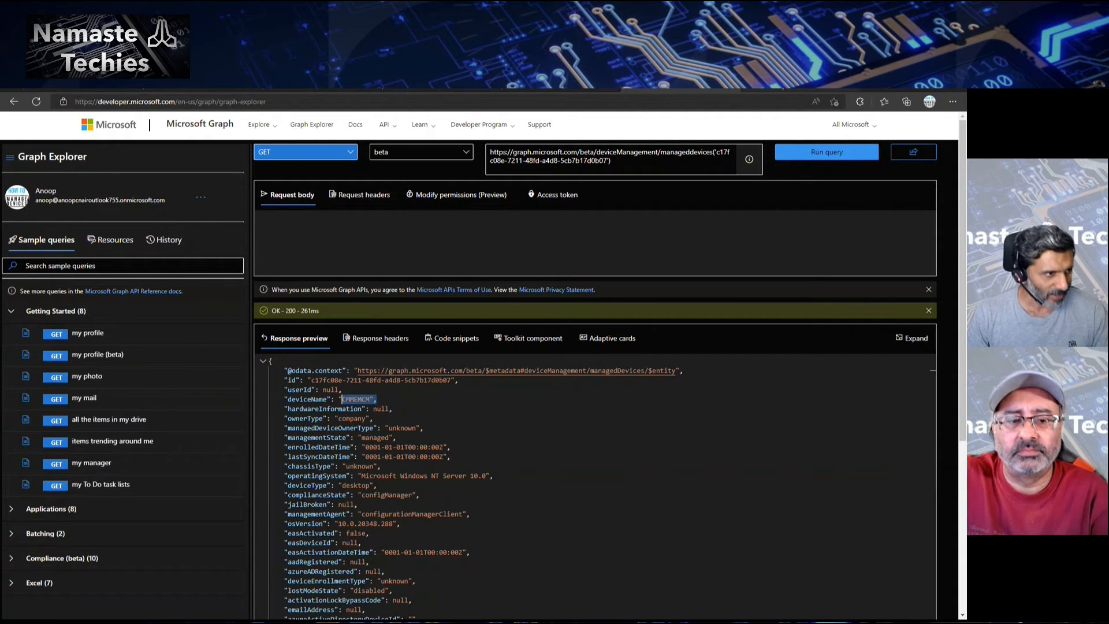
pyautogui.click(781, 91)
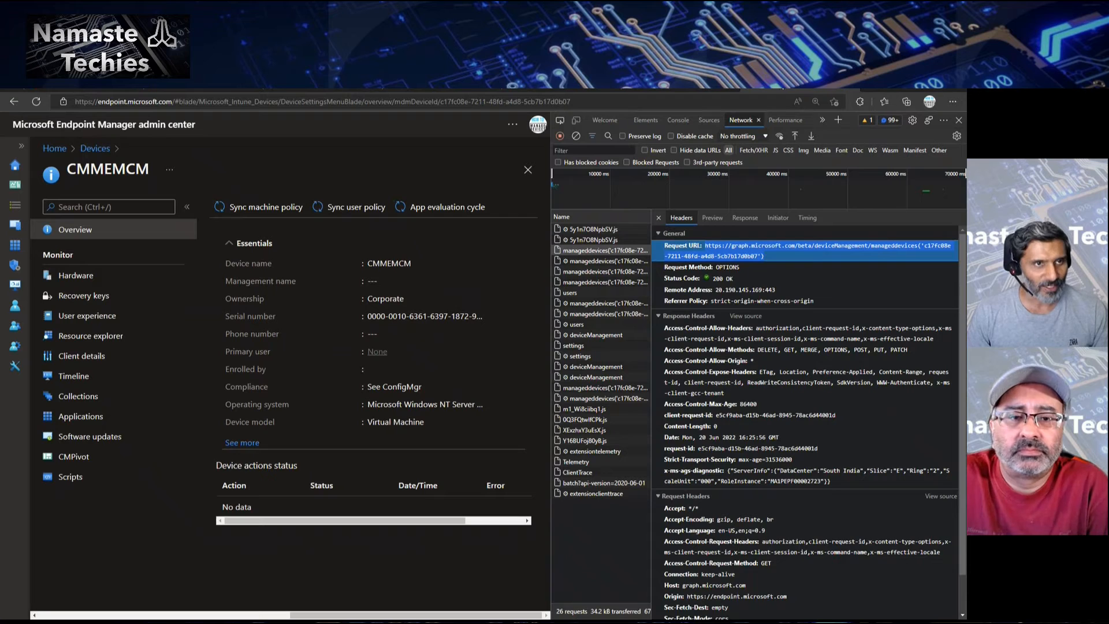
pyautogui.click(704, 89)
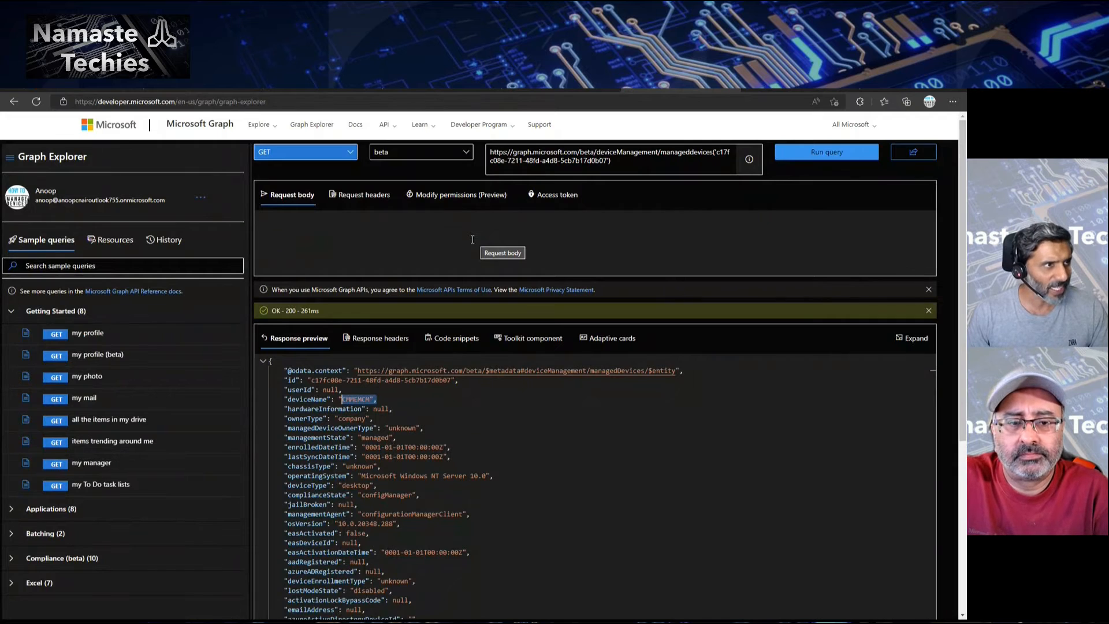
pyautogui.click(331, 152)
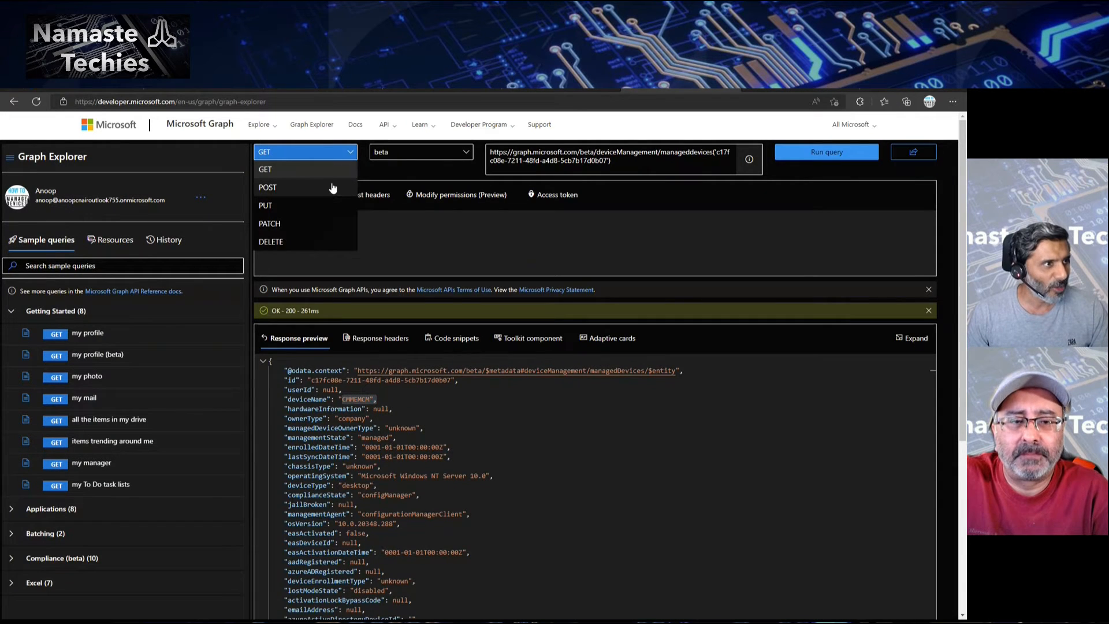
pyautogui.click(333, 188)
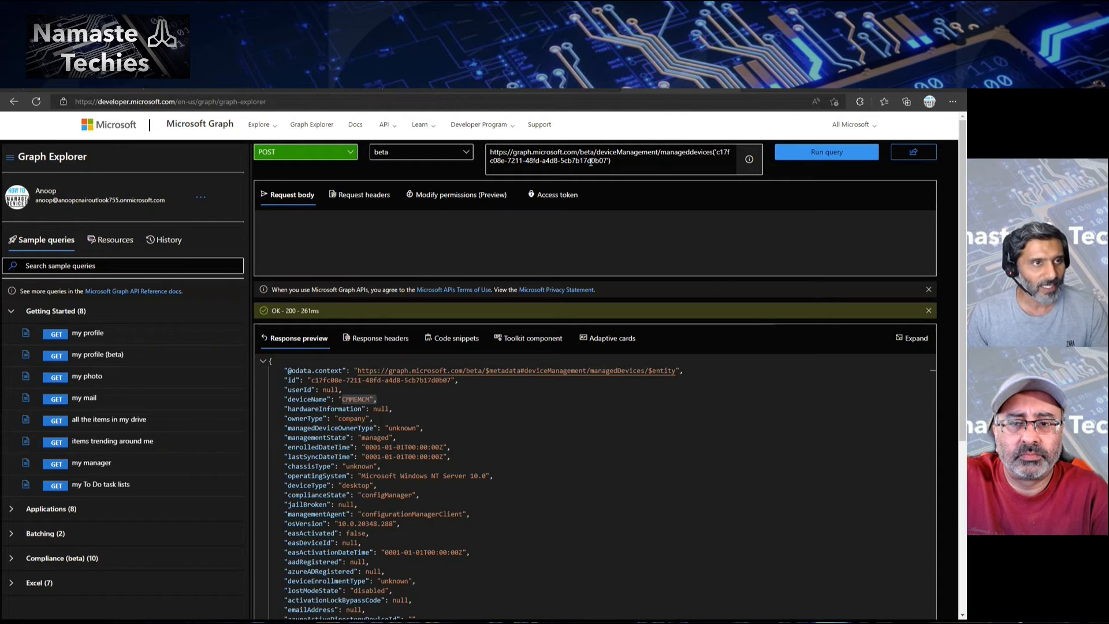
pyautogui.click(343, 153)
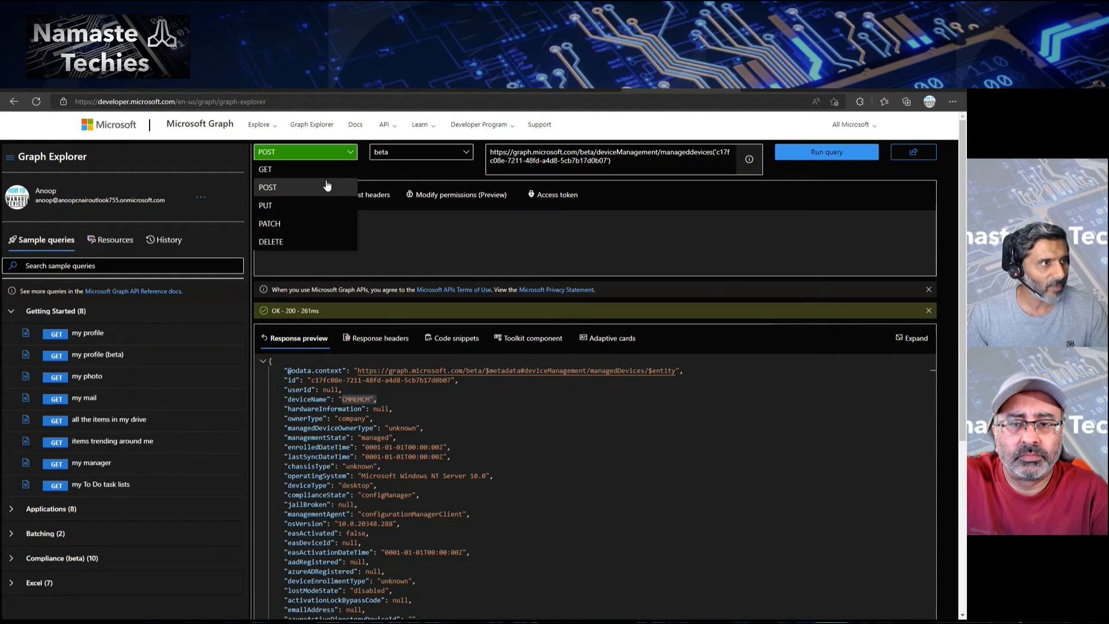
pyautogui.click(315, 172)
pyautogui.moveTo(619, 163); pyautogui.dragTo(487, 138)
pyautogui.write('https://graph.microsoft.com/v1.0/deviceManagement/deviceConfigurations/7d32cc8b-01d9-4bfd-ba32-0c8dbbf62615')
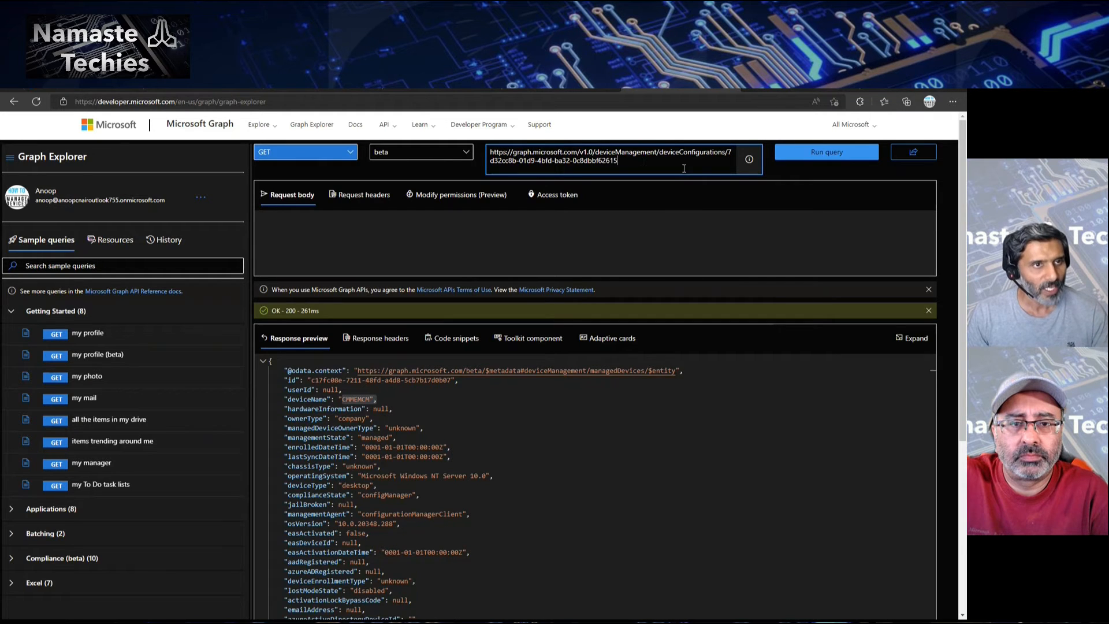
pyautogui.click(838, 154)
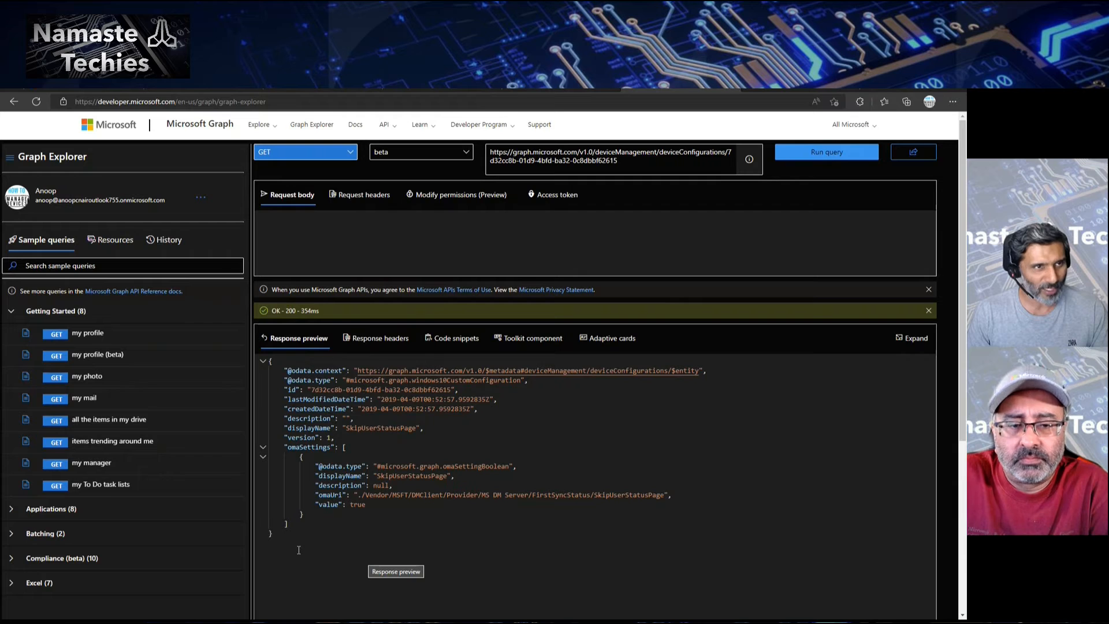
# Step: Remove the configuration ID from the query URL and run it for all deviceConfigurations
pyautogui.moveTo(647, 166); pyautogui.dragTo(730, 153)
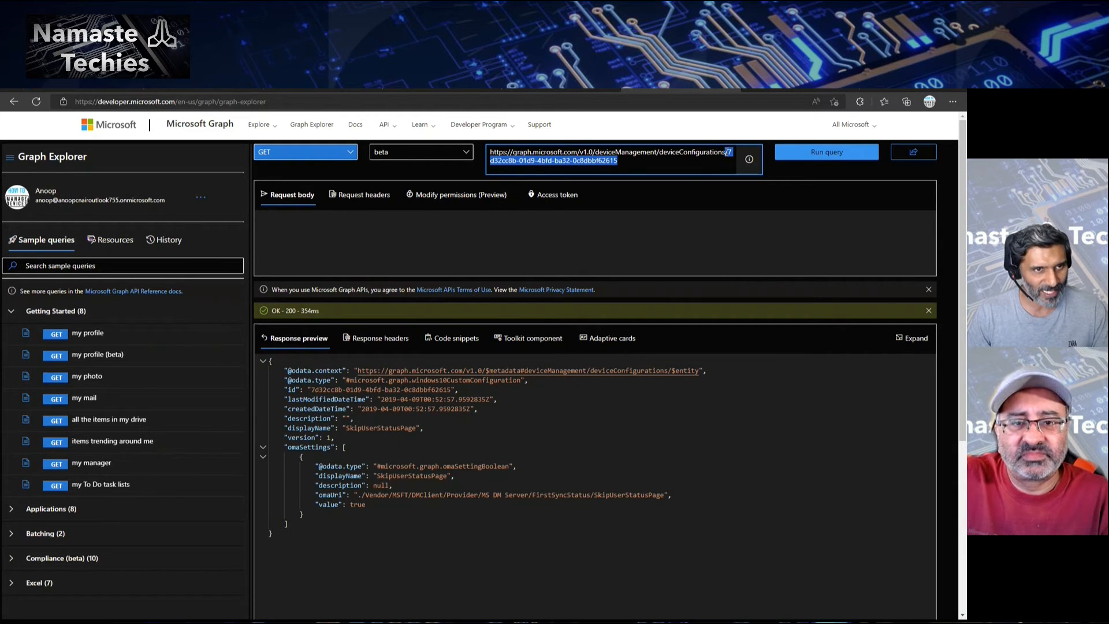
pyautogui.press('BackSpace')
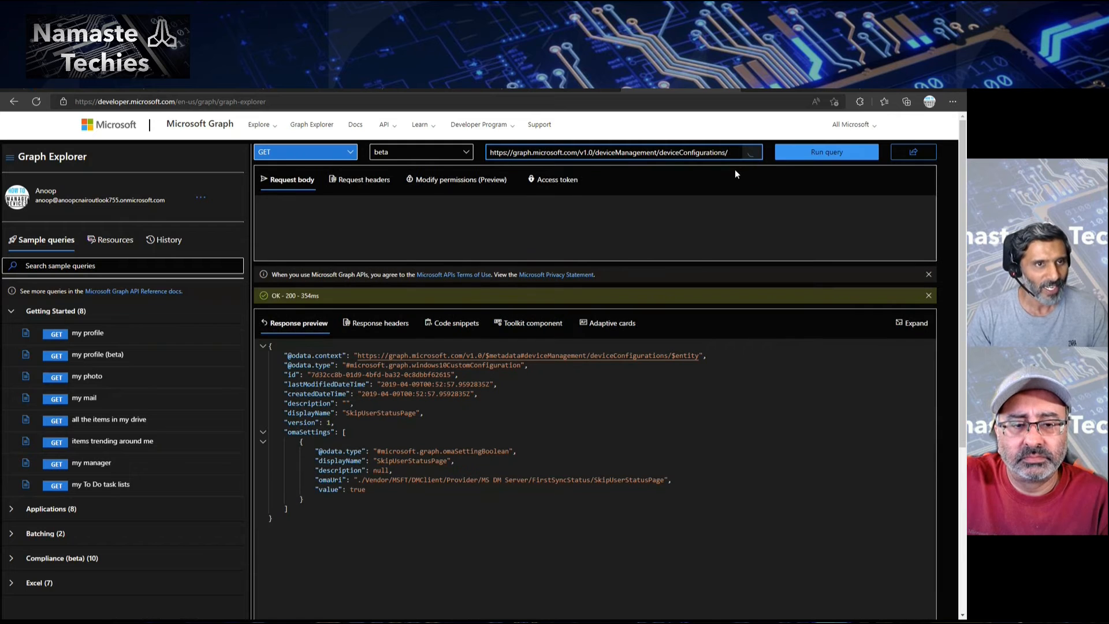
pyautogui.press('Return')
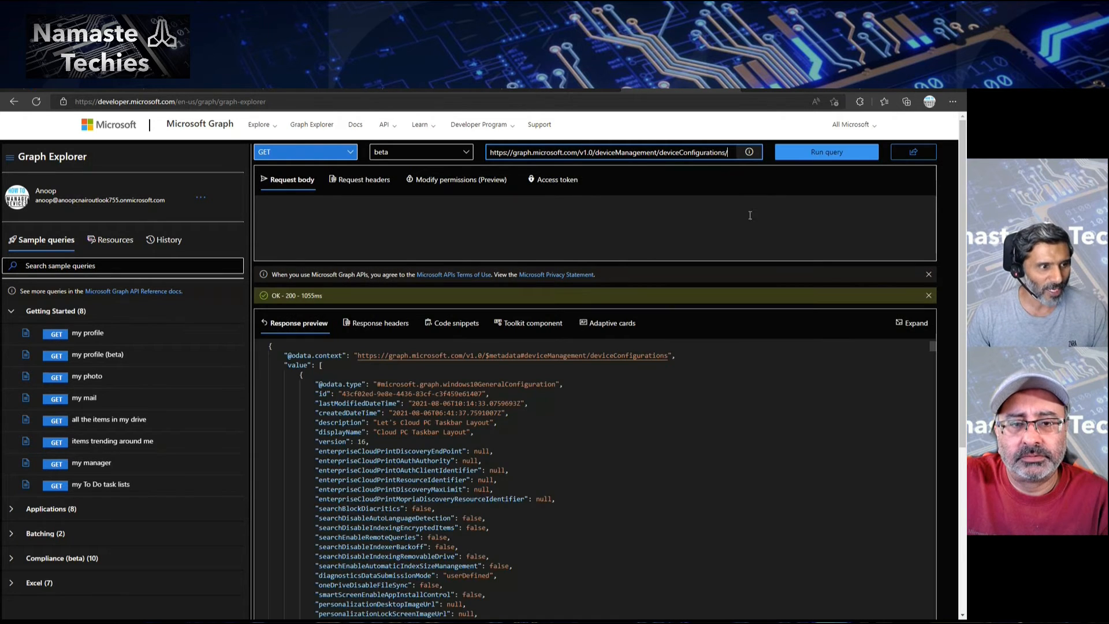
# Step: Examine the policies and their settings throughout the deviceConfigurations response, including custom OMA settings and start menu layout entries
pyautogui.scroll(-1, 737, 400)
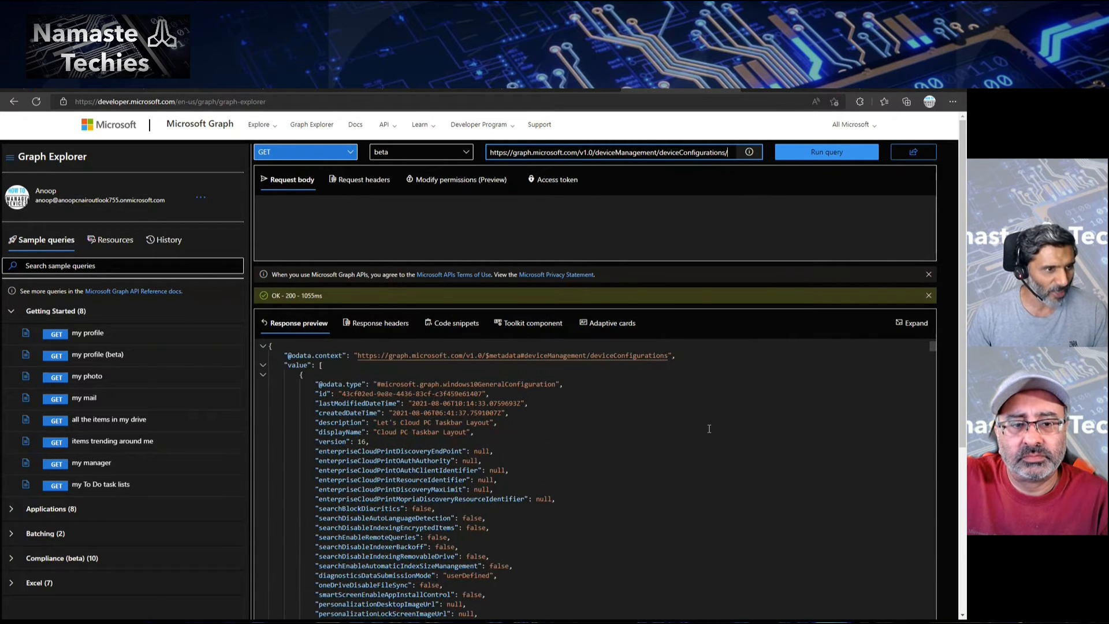
pyautogui.scroll(-5, 705, 433)
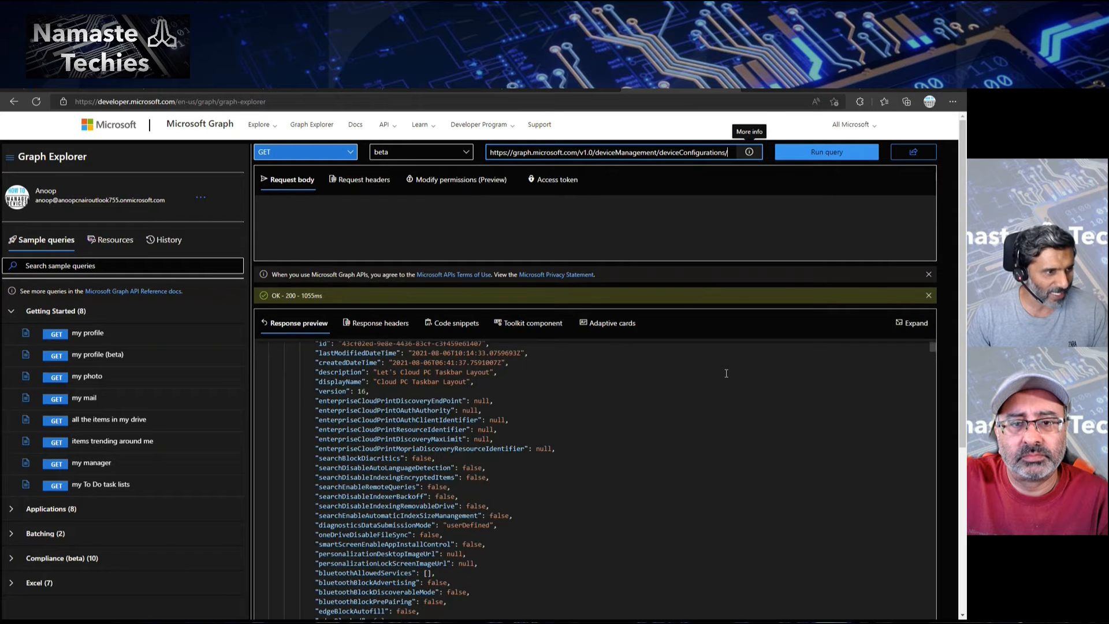
pyautogui.scroll(-10, 706, 433)
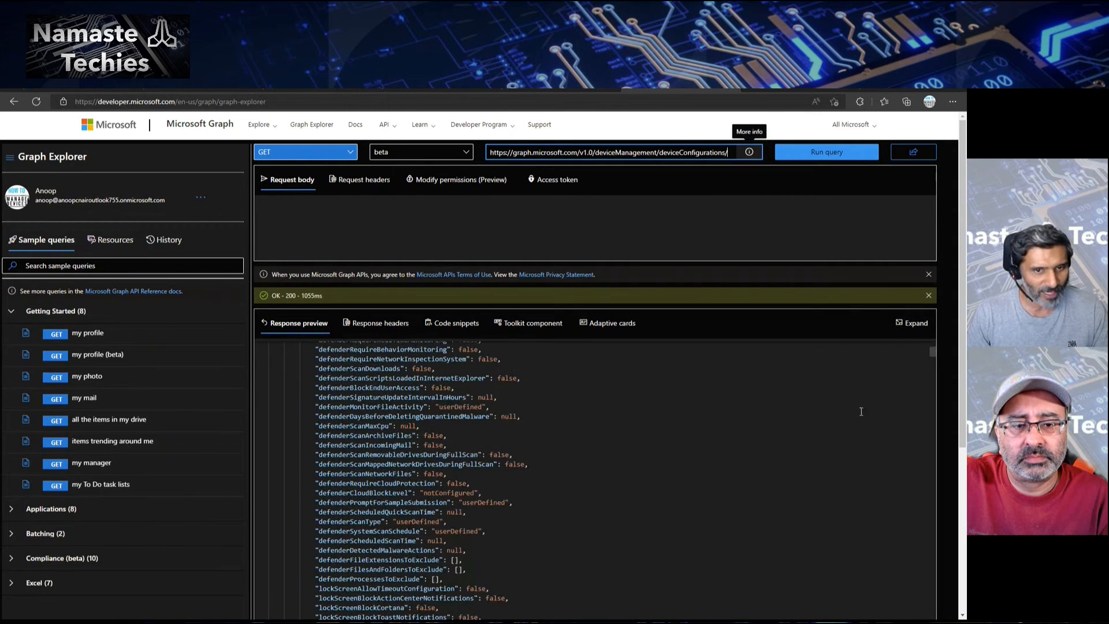
pyautogui.moveTo(935, 353); pyautogui.dragTo(932, 411)
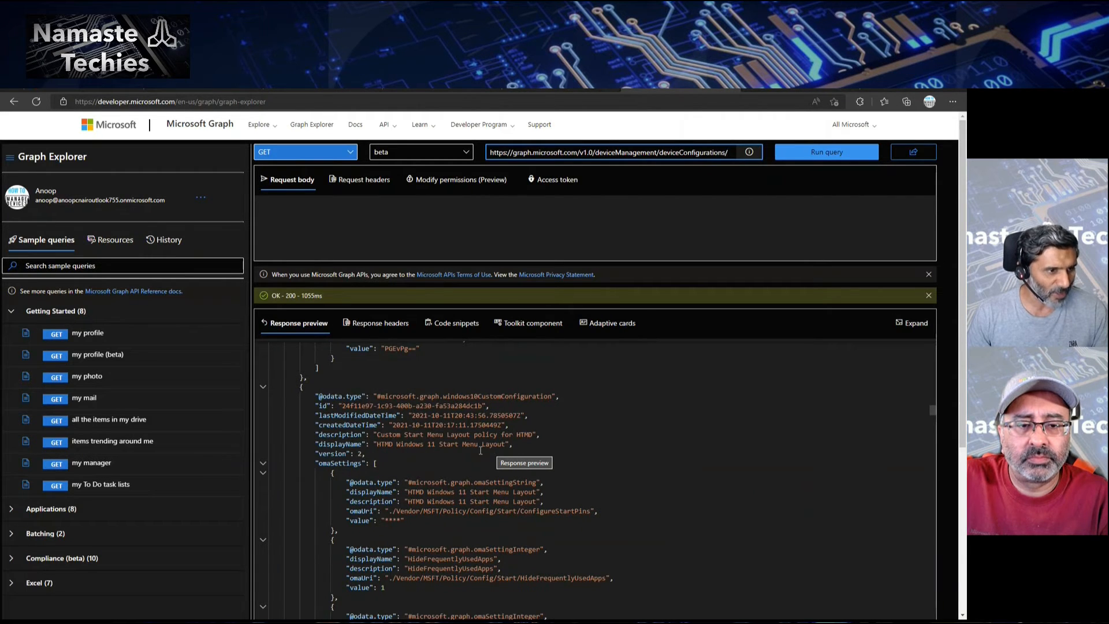
pyautogui.scroll(-2, 537, 446)
pyautogui.scroll(-4, 541, 446)
pyautogui.scroll(-3, 541, 446)
pyautogui.scroll(-5, 541, 446)
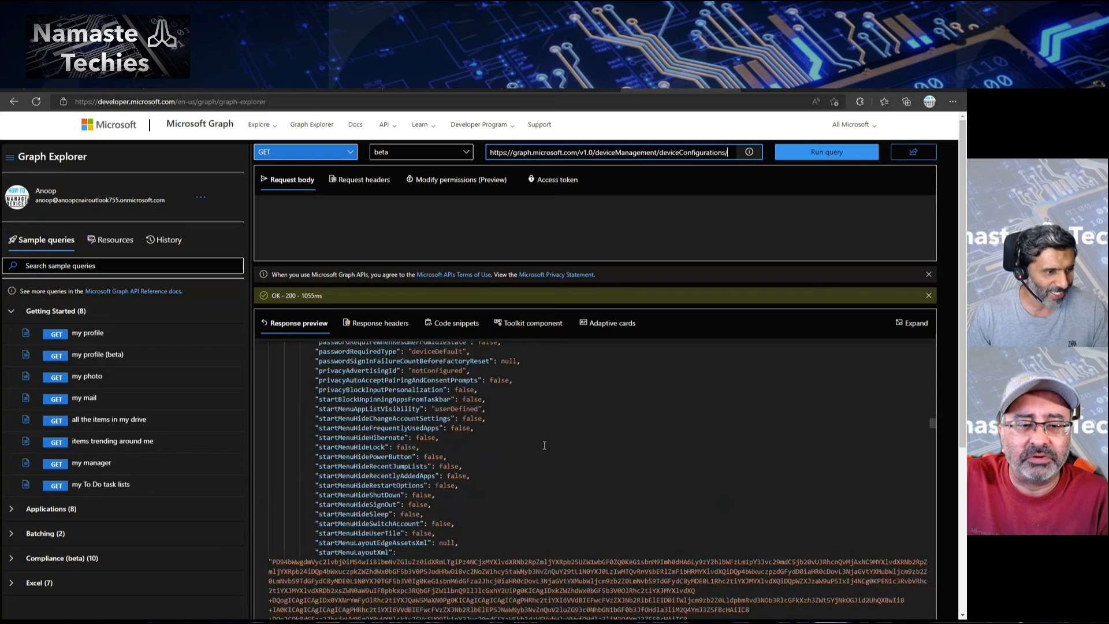
pyautogui.scroll(5, 550, 448)
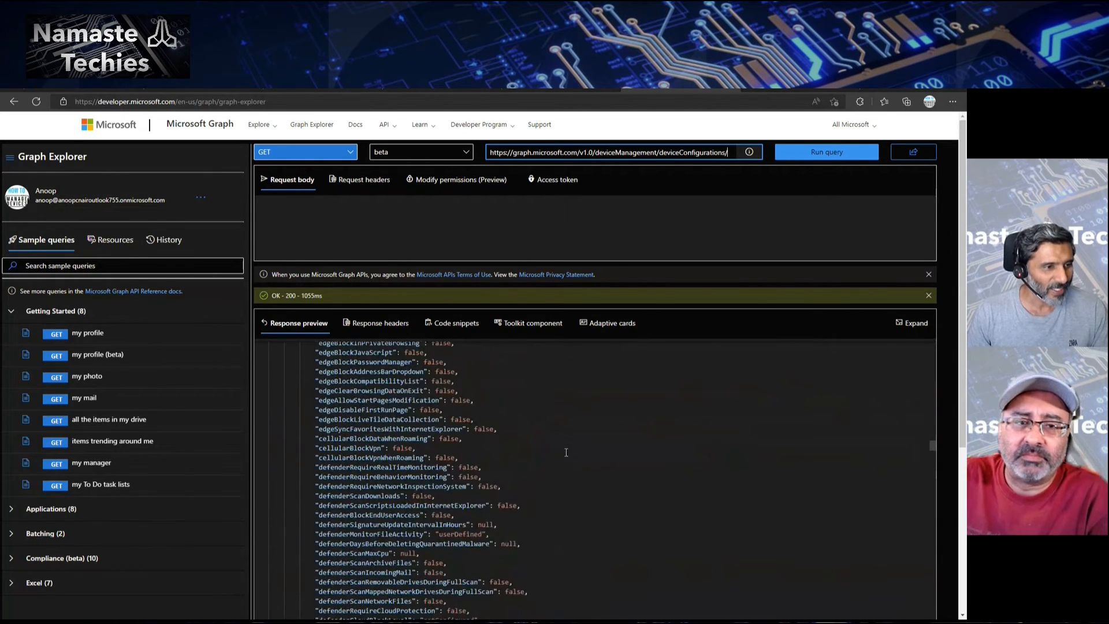
pyautogui.scroll(-5, 566, 453)
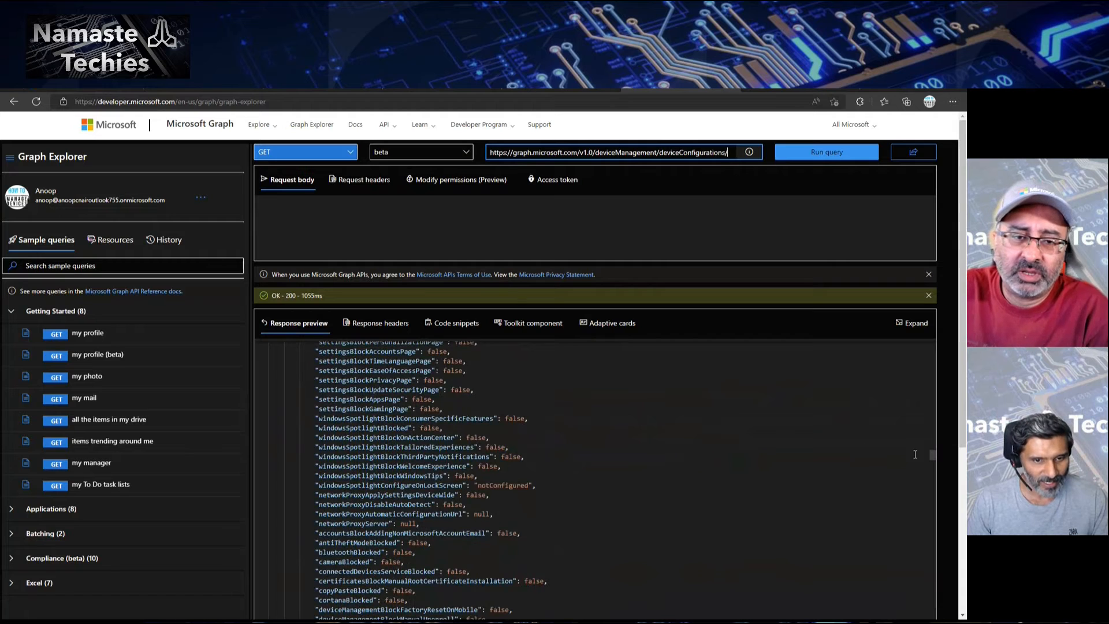
pyautogui.moveTo(931, 457); pyautogui.dragTo(947, 589)
pyautogui.scroll(-3, 889, 566)
pyautogui.scroll(-15, 863, 559)
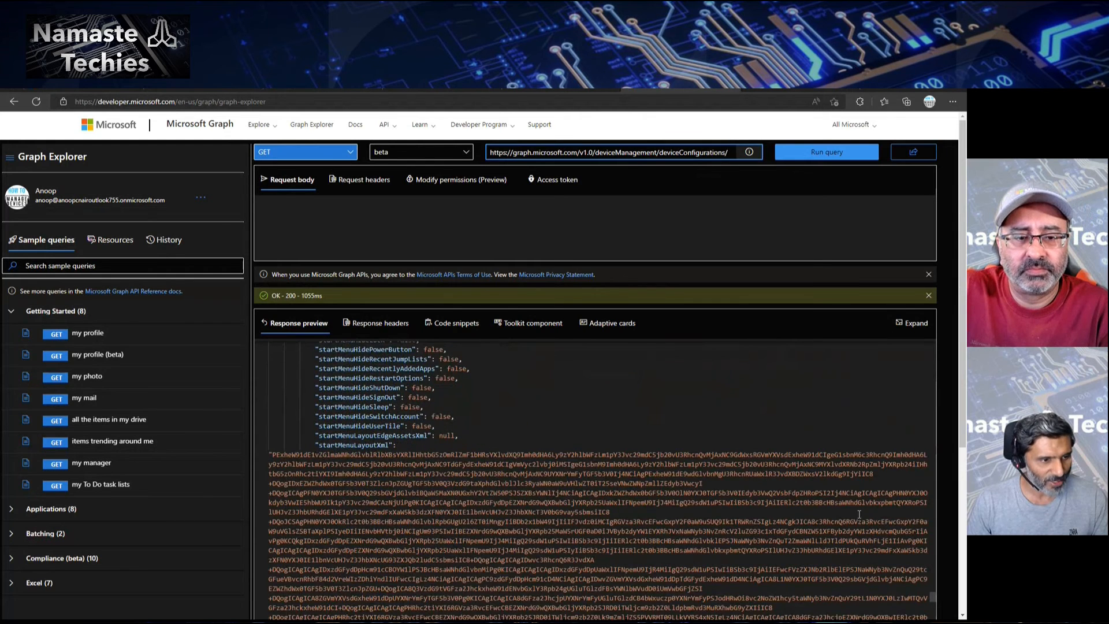
pyautogui.scroll(-10, 859, 513)
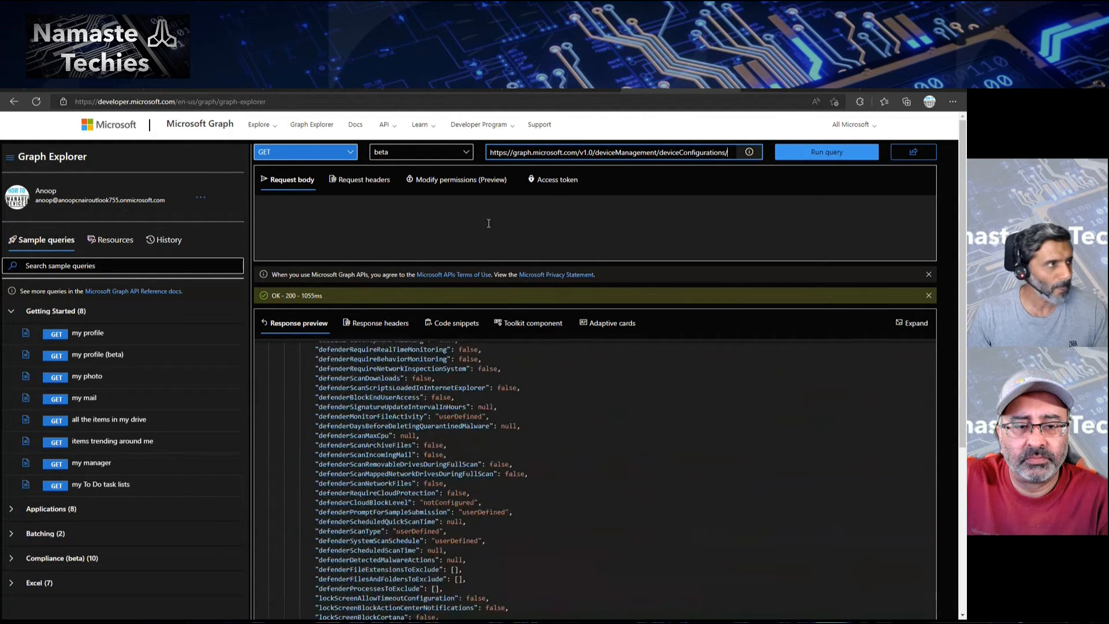
# Step: Switch to Endpoint Manager, open the Windows devices list and close the developer tools
pyautogui.hotkey('alt', 'Tab')
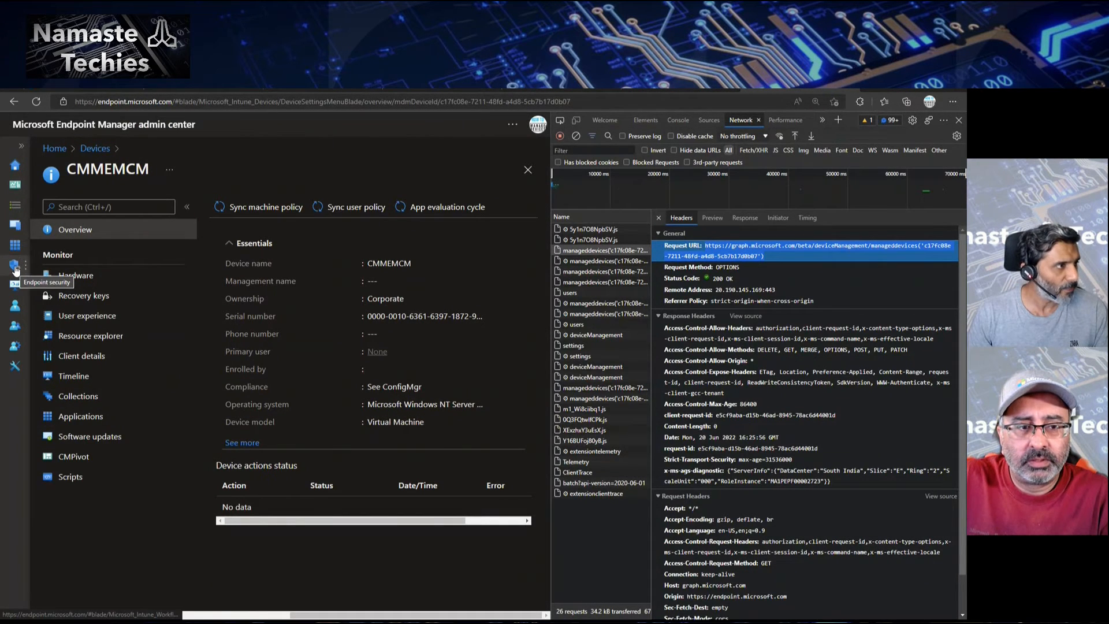
pyautogui.click(14, 247)
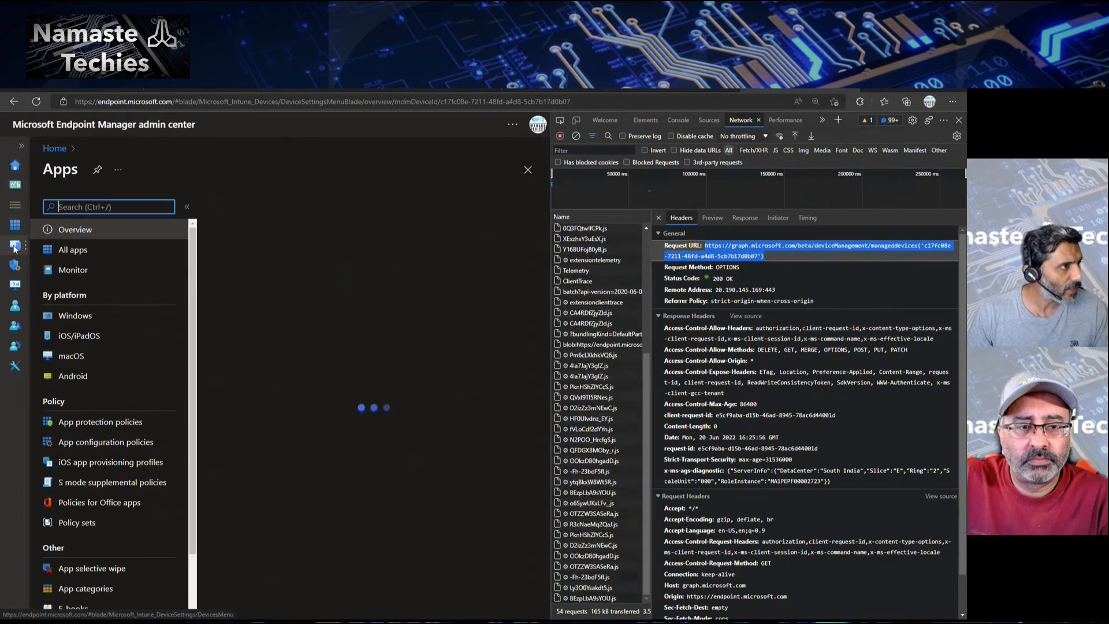
pyautogui.click(14, 226)
pyautogui.click(77, 249)
pyautogui.click(78, 318)
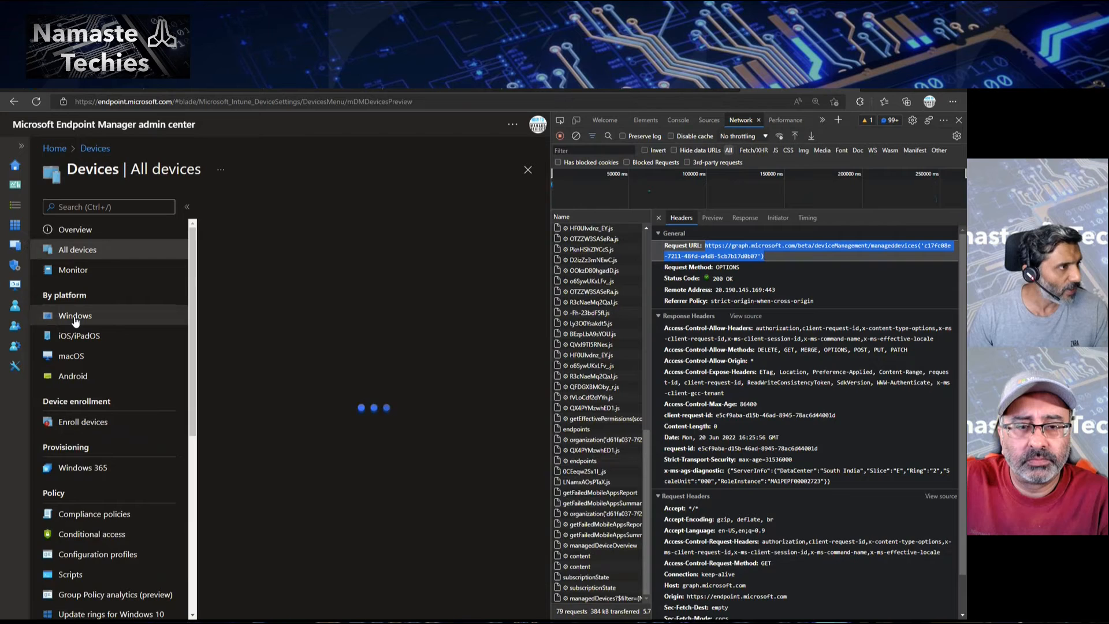
pyautogui.click(958, 120)
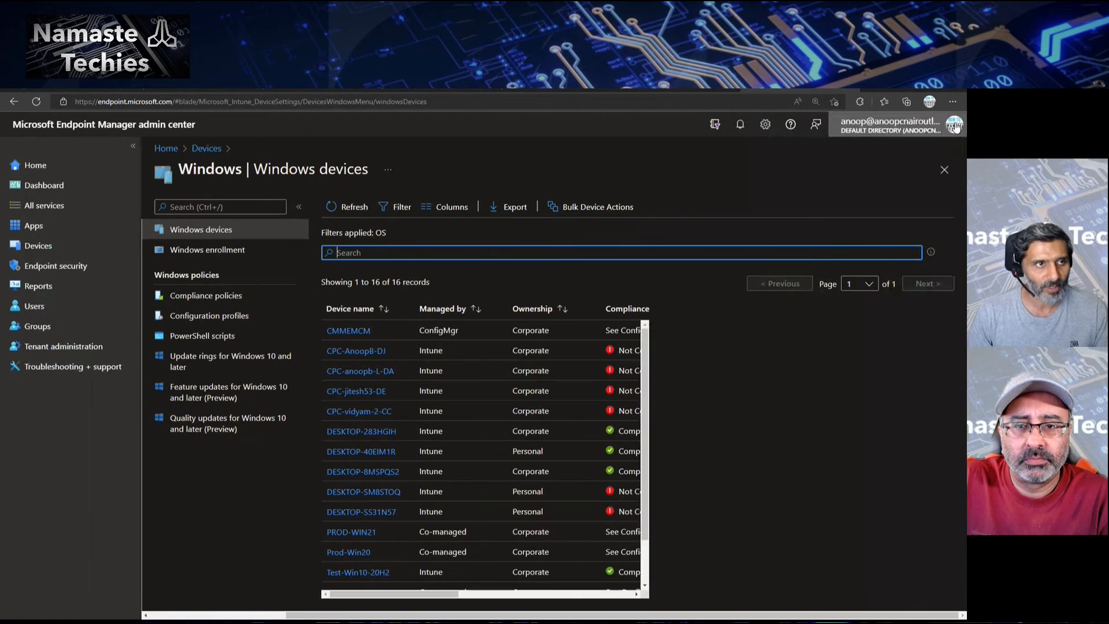
# Step: Search the Windows configuration profiles for ESP and open the Disable ESP profile
pyautogui.click(200, 317)
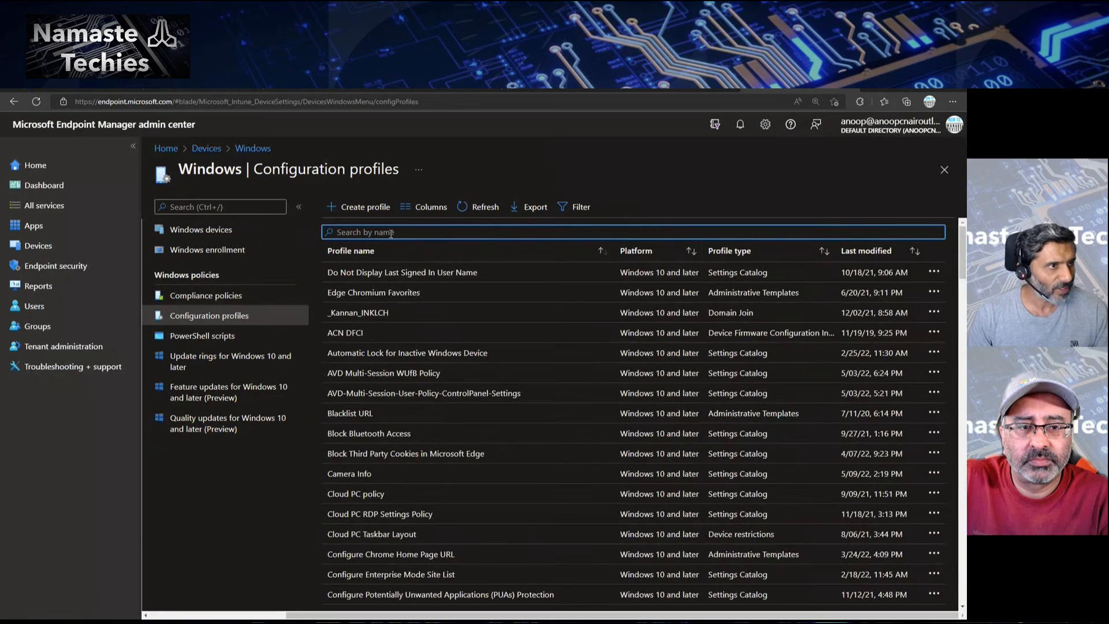
pyautogui.write('ESP')
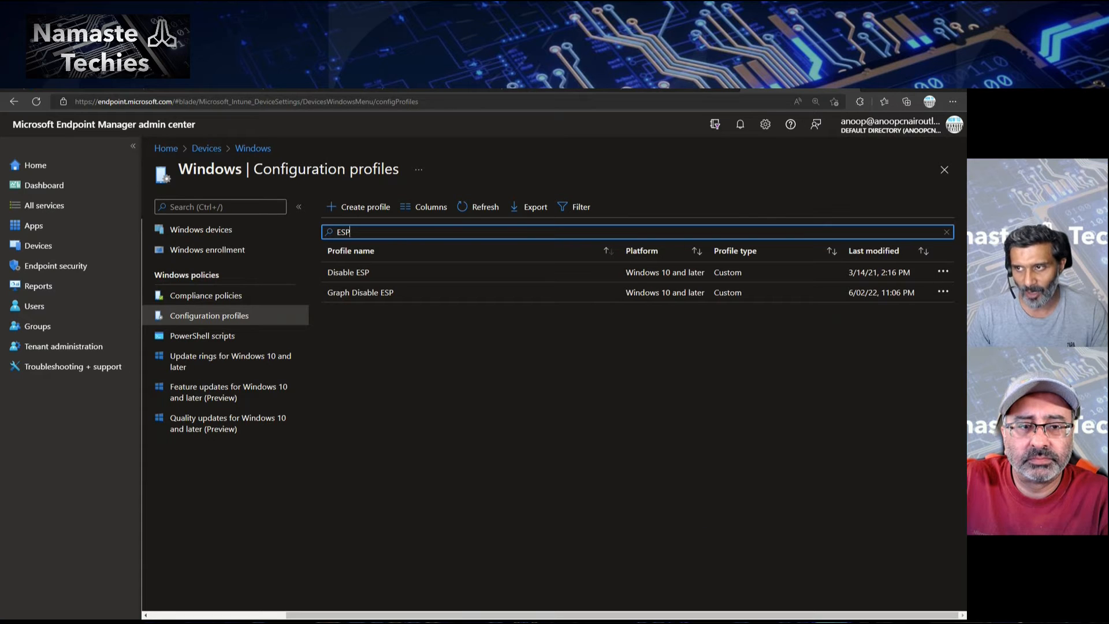
pyautogui.click(348, 272)
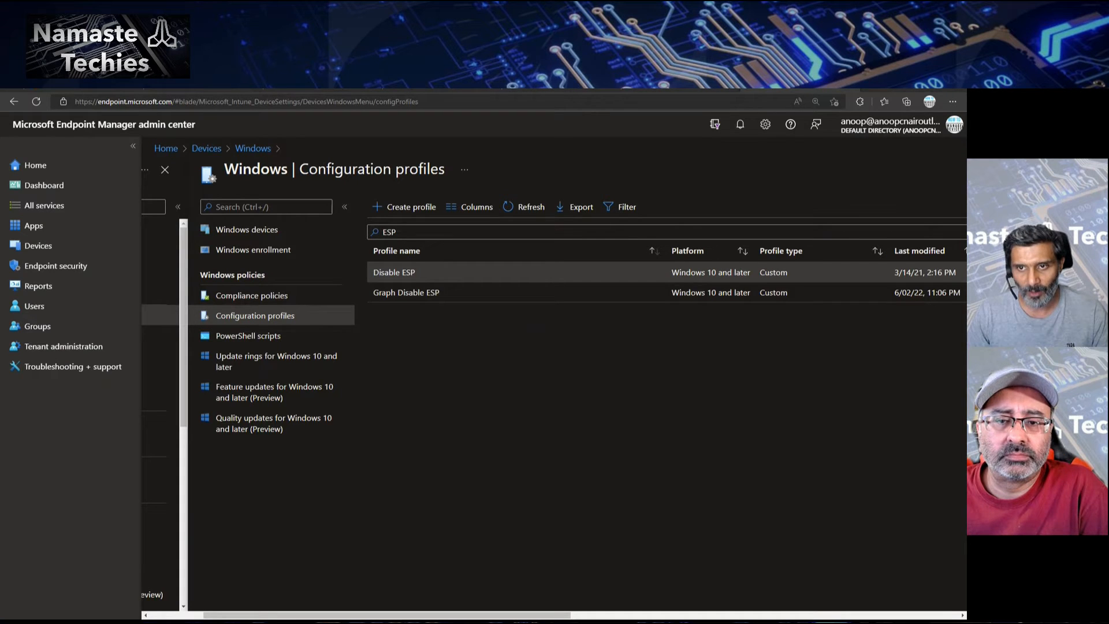
pyautogui.click(699, 85)
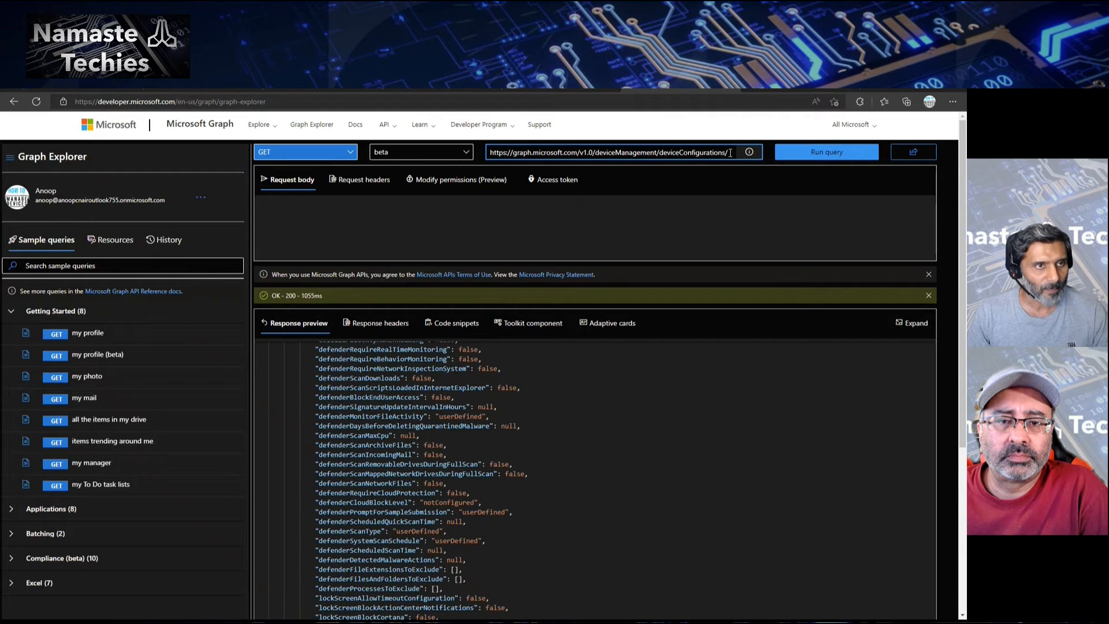
pyautogui.moveTo(729, 152); pyautogui.dragTo(477, 149)
pyautogui.write('https://graph.microsoft.com/v1.0/deviceManagement/deviceConfigurations/7d32cc8b-01d9-4bfd-ba32-0c8dbbf62615')
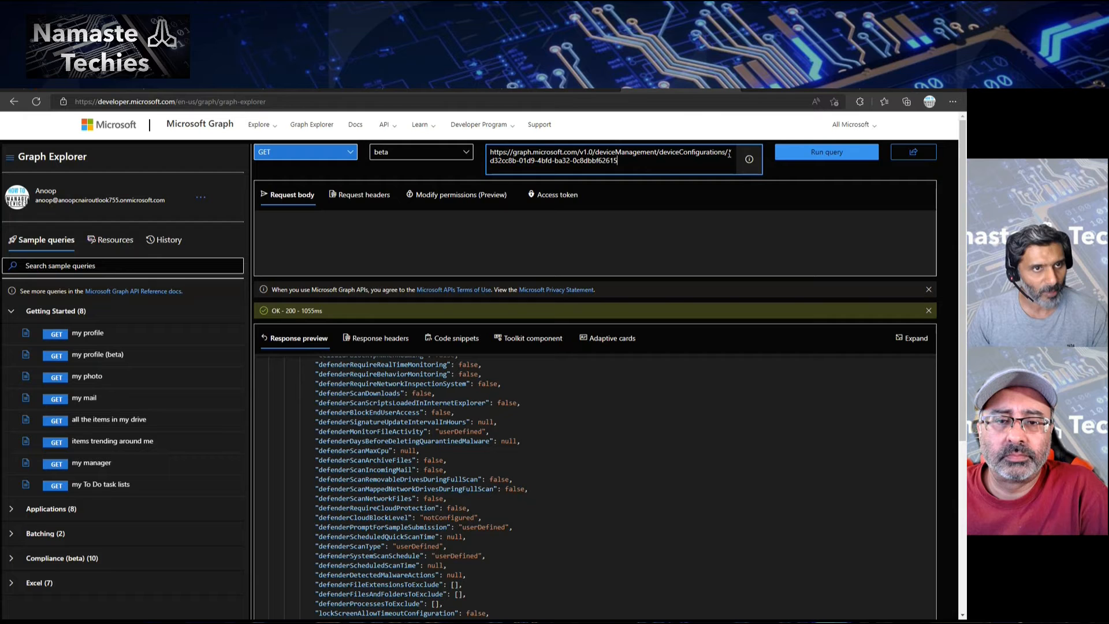
pyautogui.moveTo(729, 153); pyautogui.dragTo(737, 171)
pyautogui.press('BackSpace')
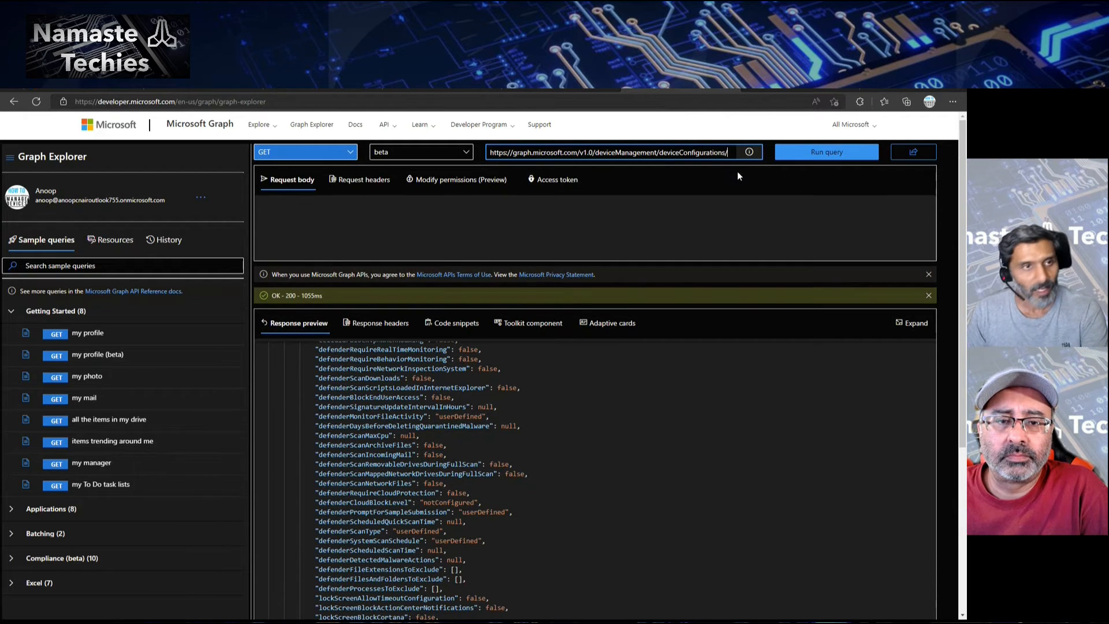
pyautogui.press('Return')
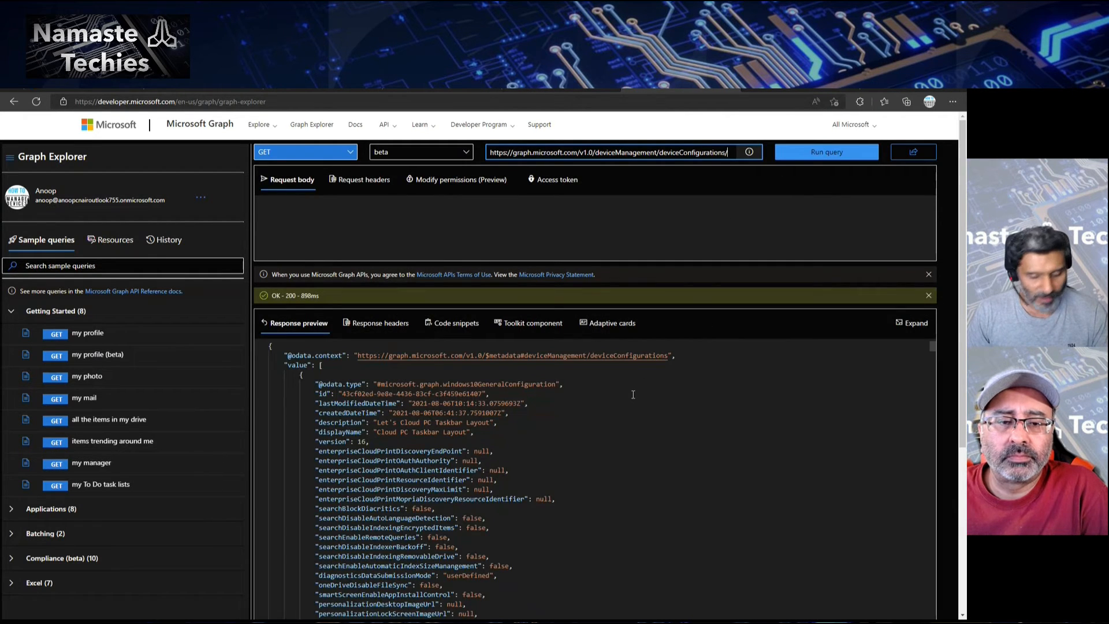
# Step: Search the Graph Explorer page for "disable E" and for "ESP"
pyautogui.hotkey('ctrl', 'f')
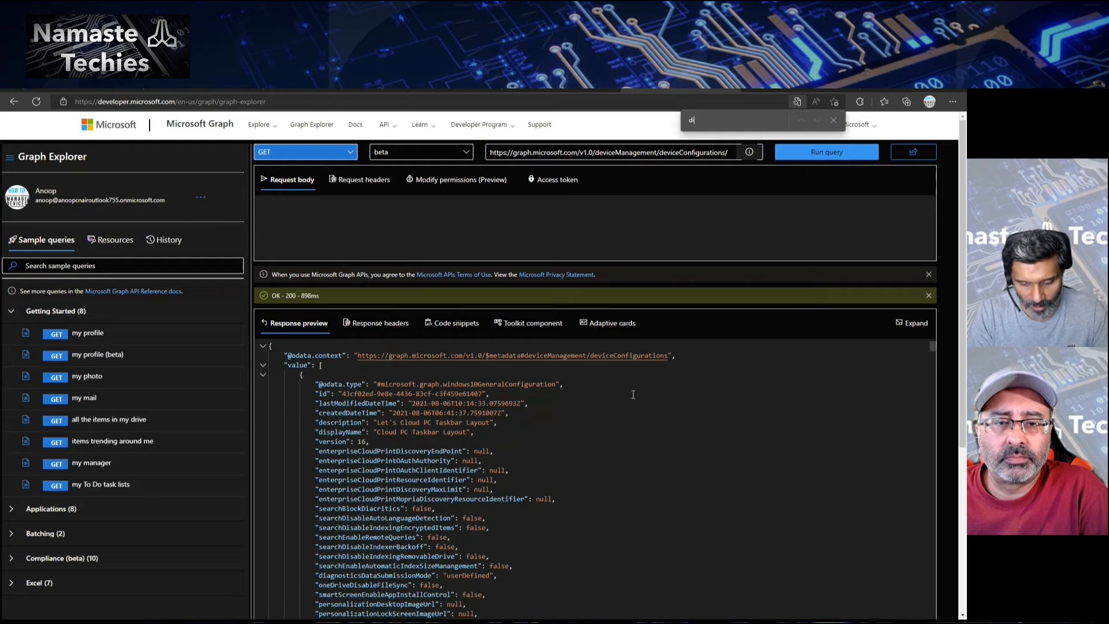
pyautogui.write('disa')
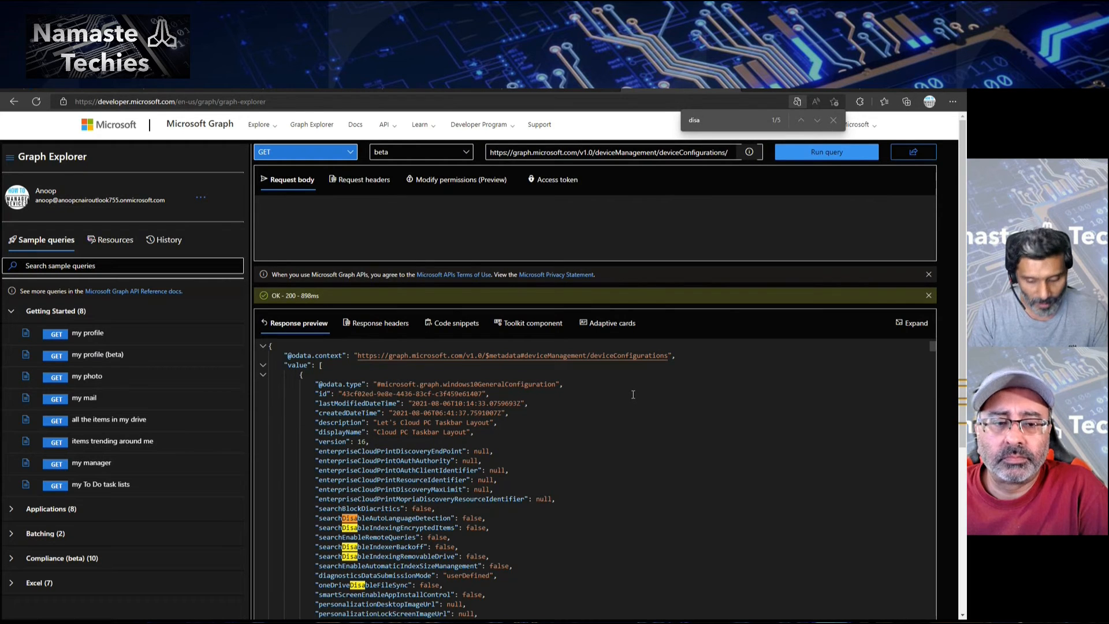
pyautogui.write('ble')
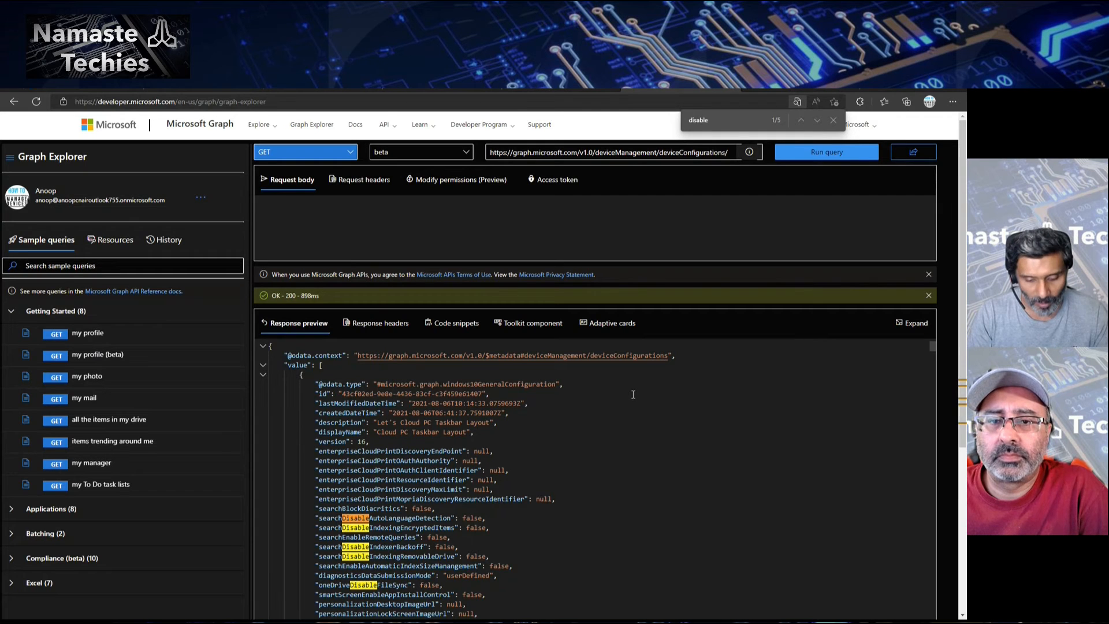
pyautogui.write(' E')
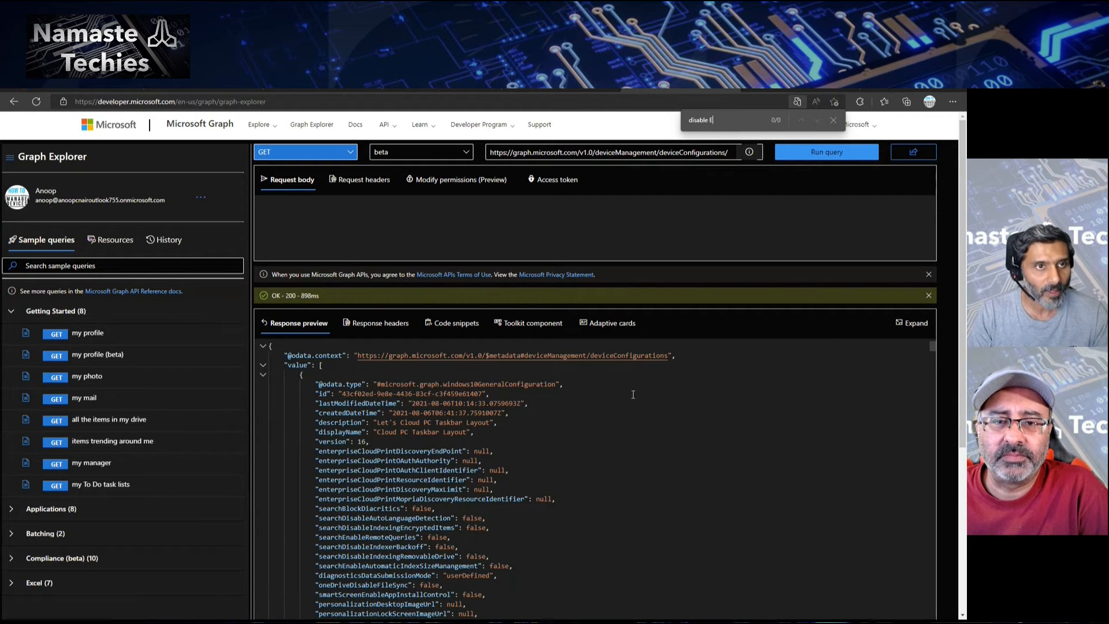
pyautogui.press('BackSpace')
pyautogui.press('BackSpace')
pyautogui.press('BackSpace')
pyautogui.press('BackSpace')
pyautogui.press('BackSpace')
pyautogui.press('BackSpace')
pyautogui.press('BackSpace')
pyautogui.press('BackSpace')
pyautogui.press('BackSpace')
pyautogui.write('ESP')
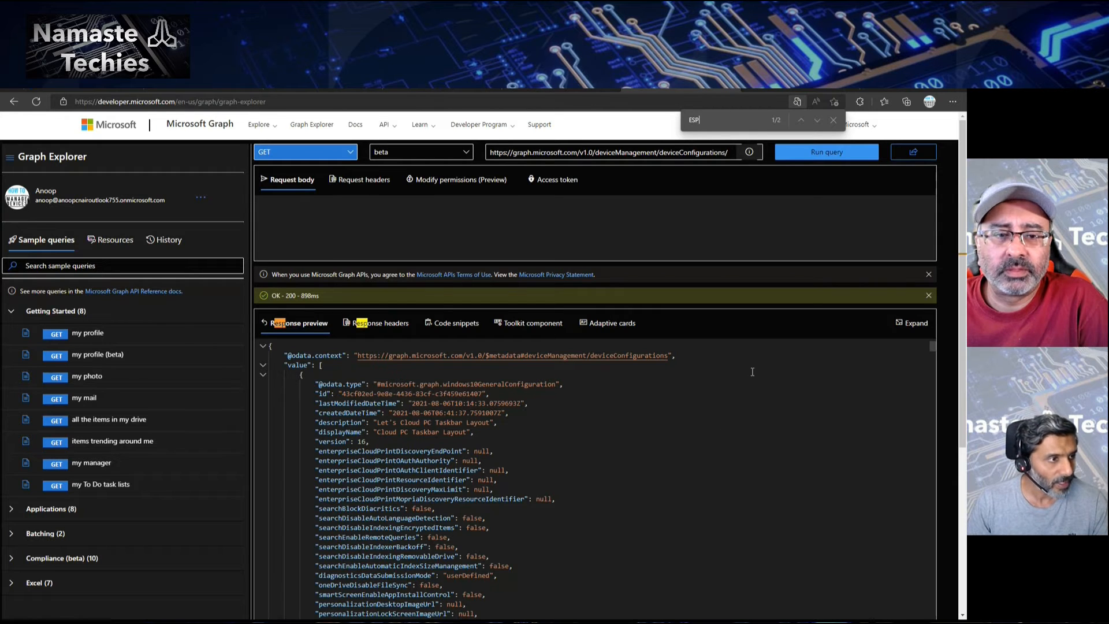
pyautogui.click(817, 120)
# Step: Search within the response preview for ESP and examine the Disable ESP configuration entry with its omaSettings
pyautogui.click(771, 372)
pyautogui.hotkey('ctrl', 'f')
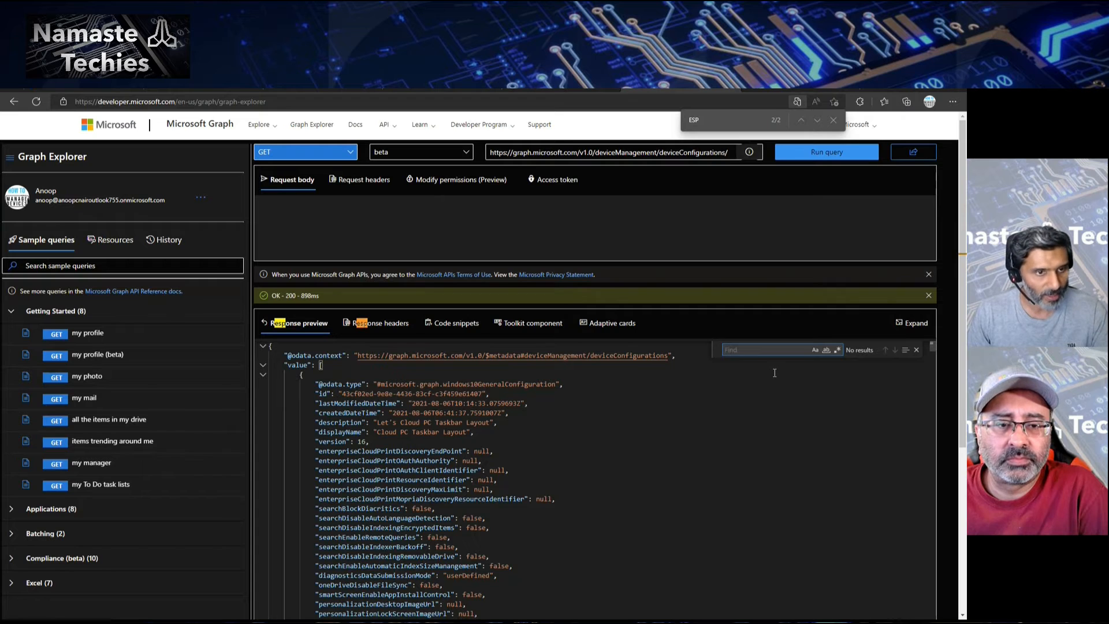
pyautogui.write('ESP')
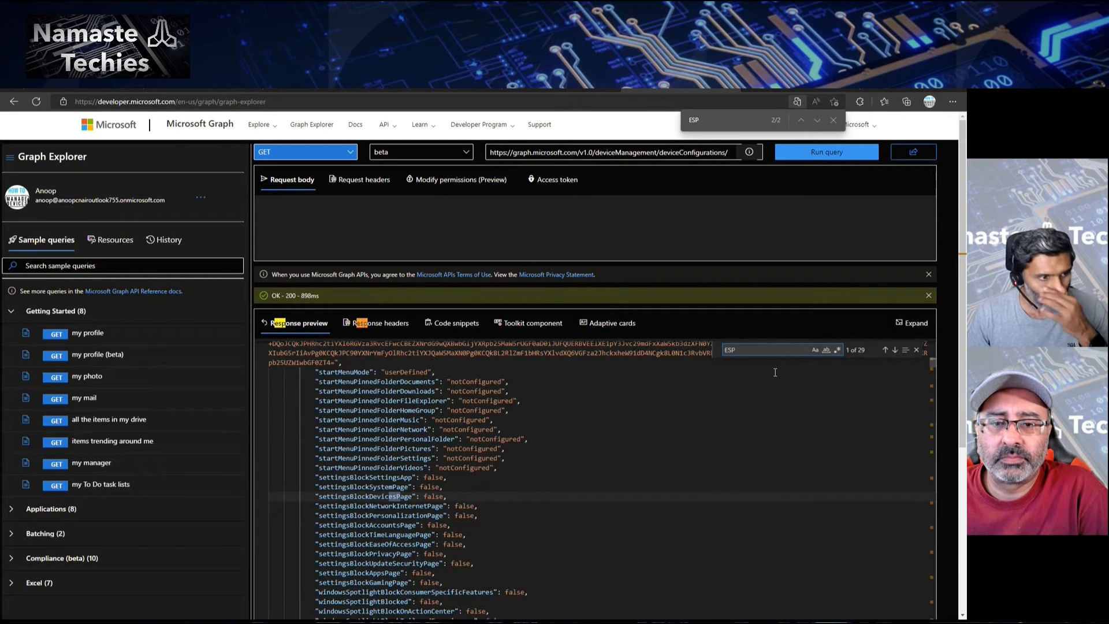
pyautogui.click(894, 350)
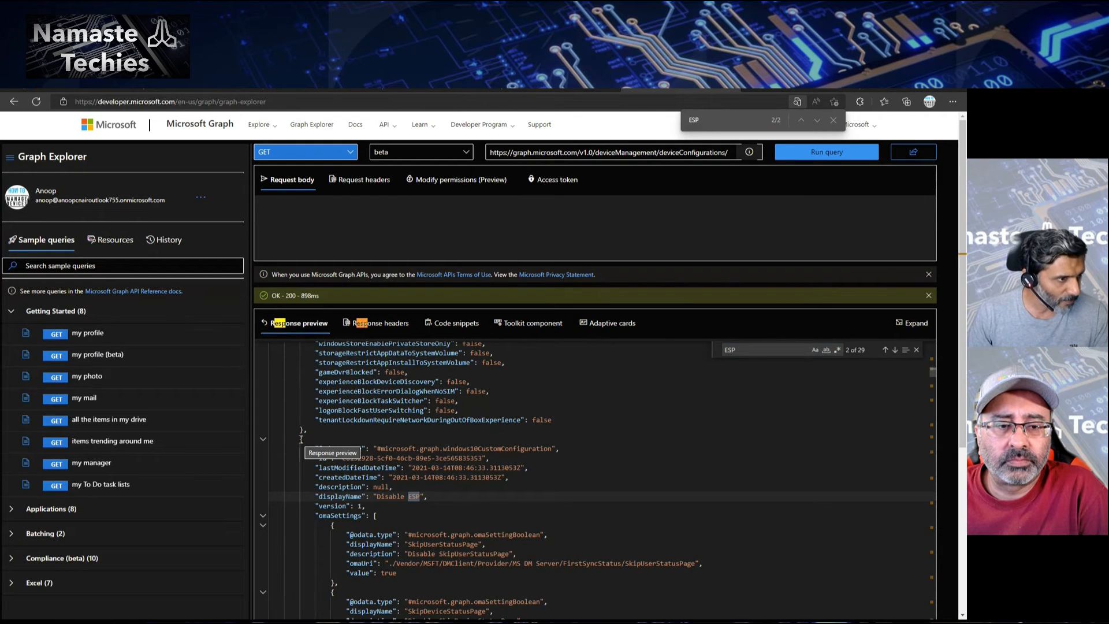
pyautogui.moveTo(300, 438); pyautogui.dragTo(408, 593)
pyautogui.scroll(-1, 465, 594)
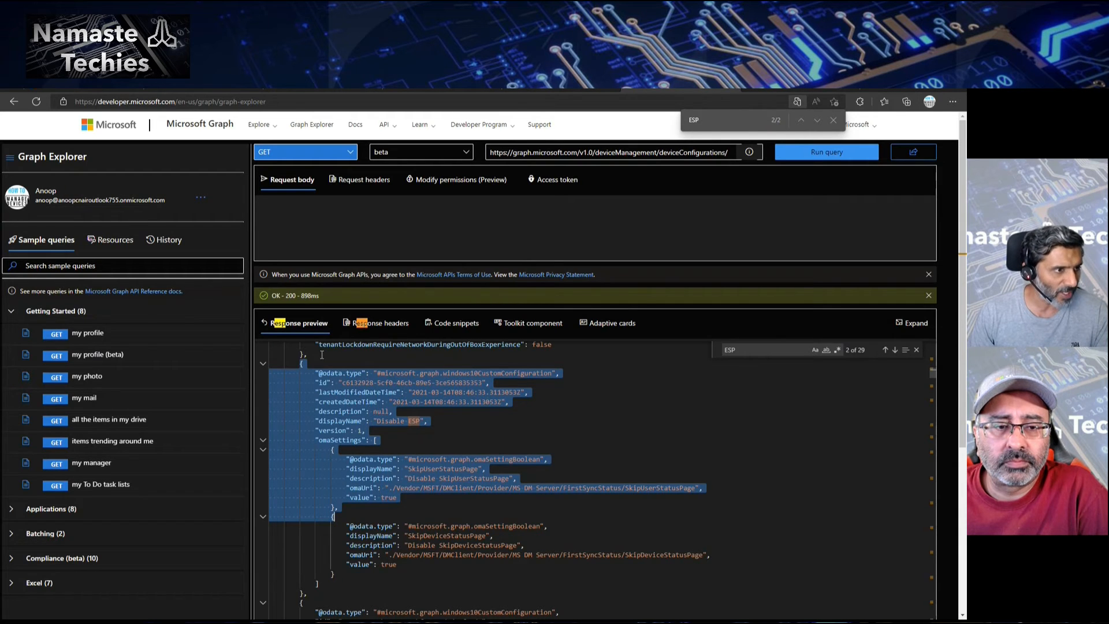
pyautogui.click(395, 370)
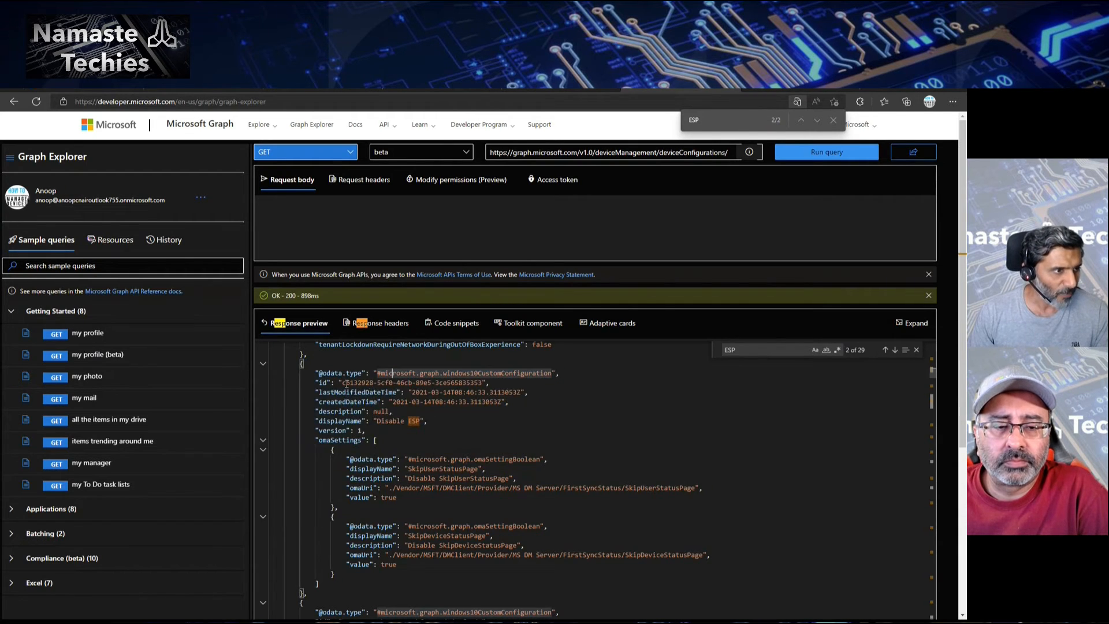
# Step: Append the Disable ESP configuration's ID, c6132928-5cf0-46cb-89e5-3ce565835353, to the deviceConfigurations URL and run the query
pyautogui.click(340, 383)
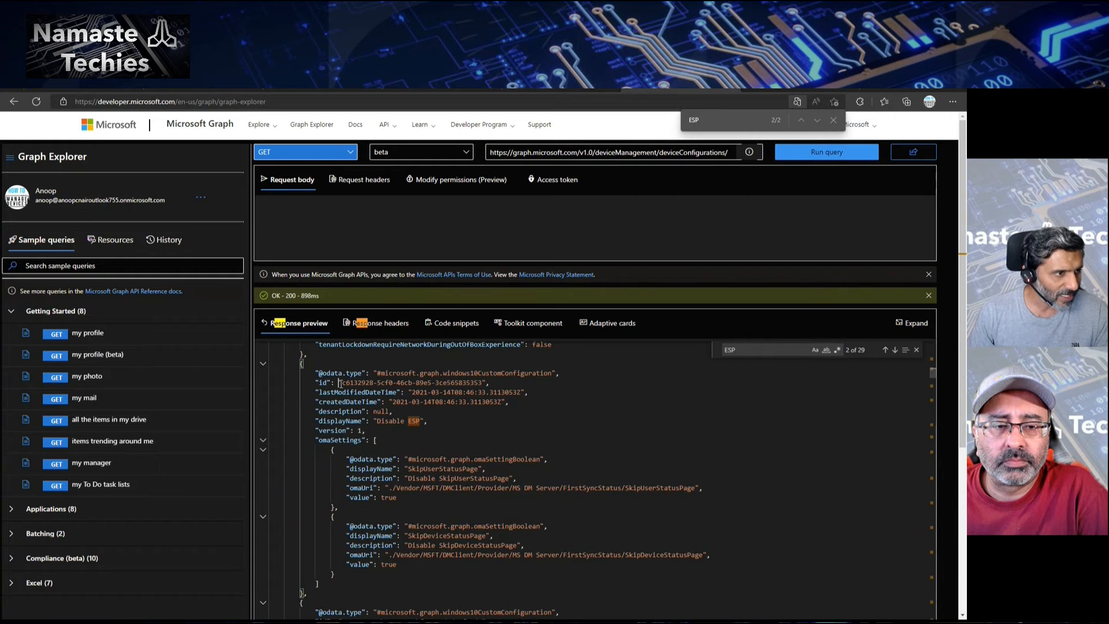
pyautogui.moveTo(341, 383); pyautogui.dragTo(479, 383)
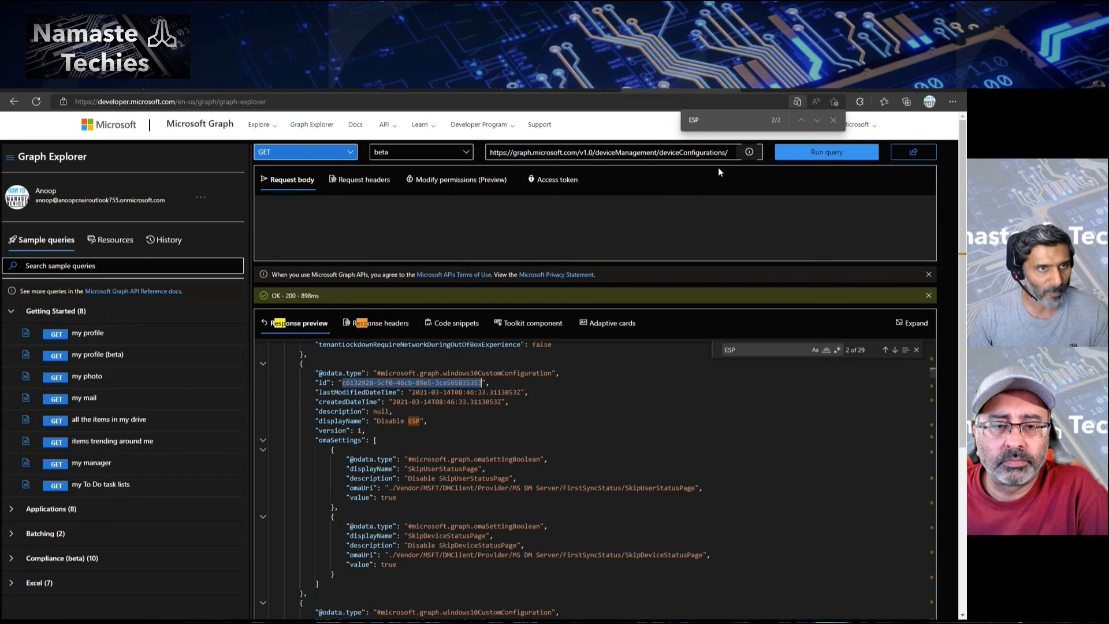
pyautogui.click(729, 151)
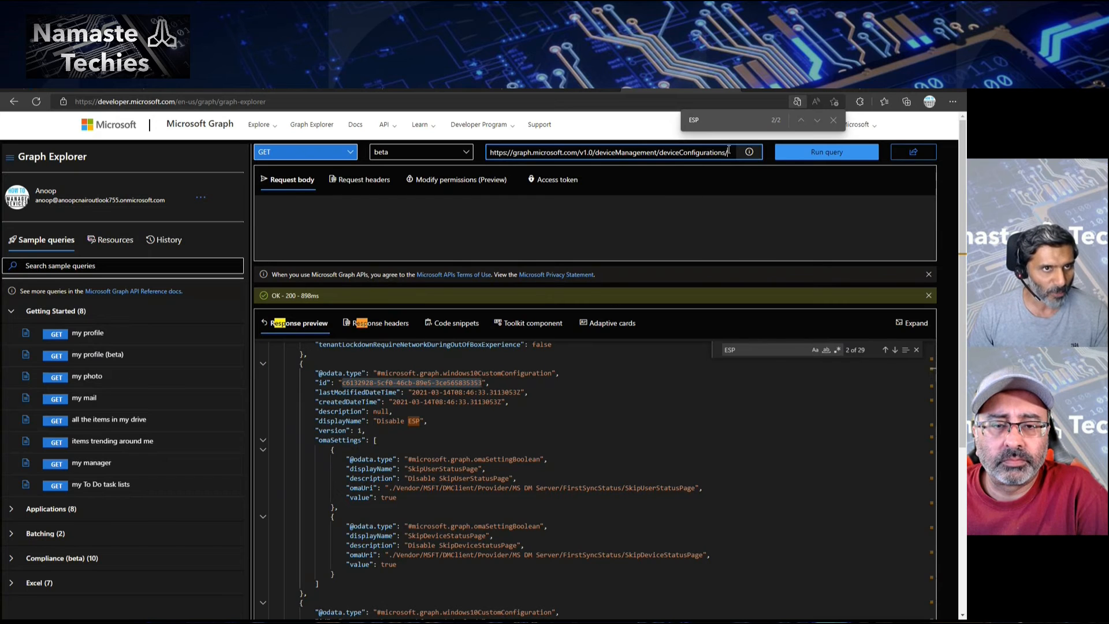
pyautogui.write('c6132928-5cf0-46cb-89e5-3ce565835353')
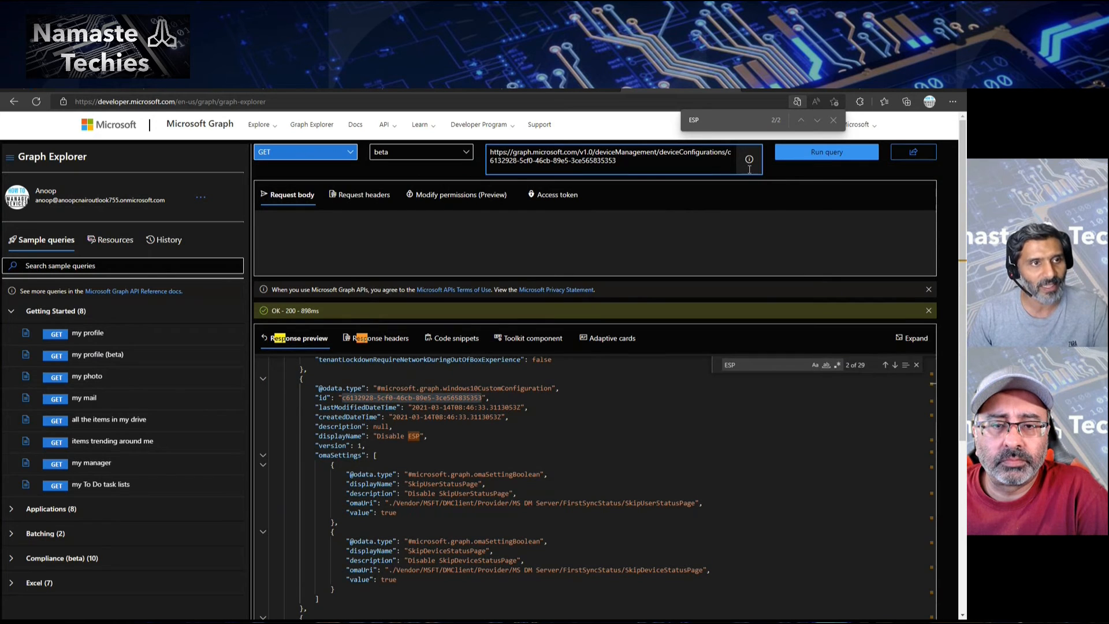
pyautogui.click(810, 153)
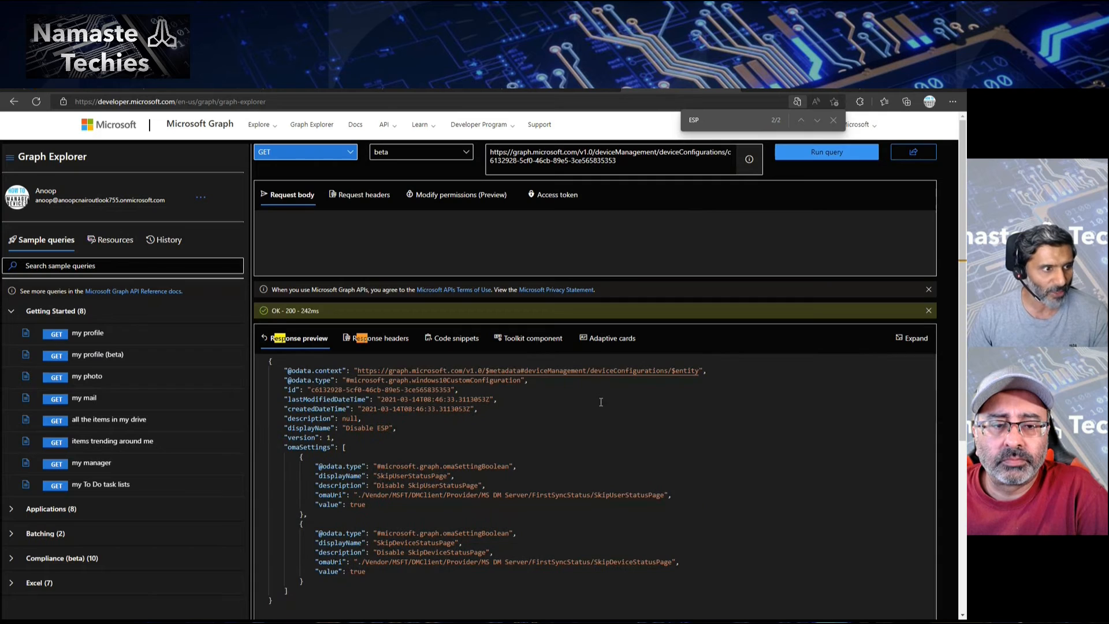
# Step: Copy the entire Disable ESP response into an empty Notepad document and move its window off the Graph Explorer page
pyautogui.moveTo(304, 610); pyautogui.dragTo(243, 354)
pyautogui.rightClick(279, 364)
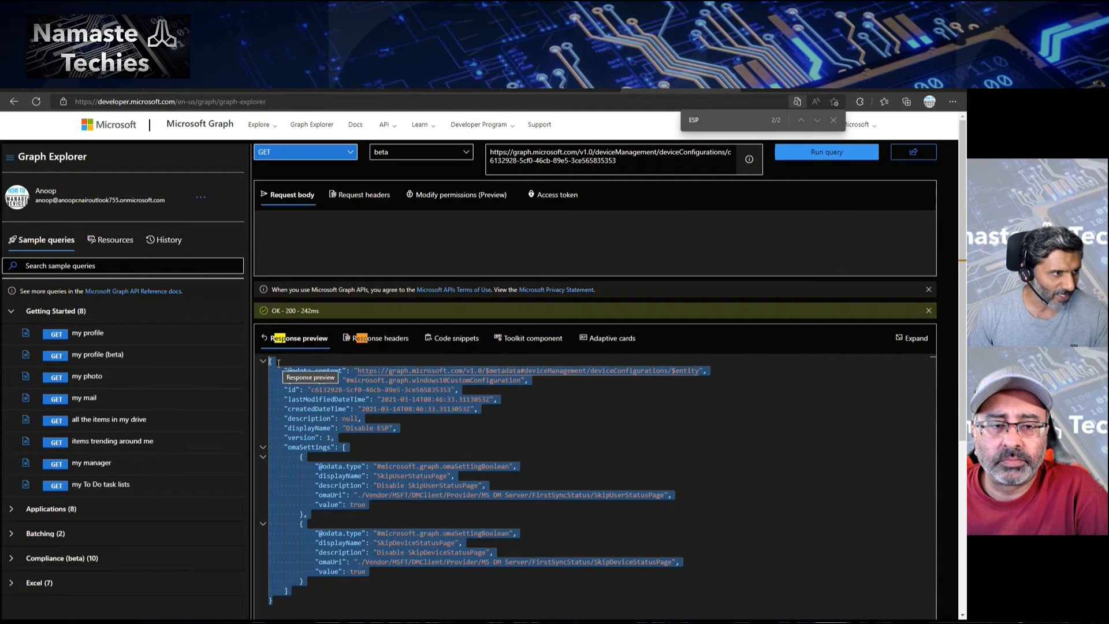
pyautogui.click(298, 392)
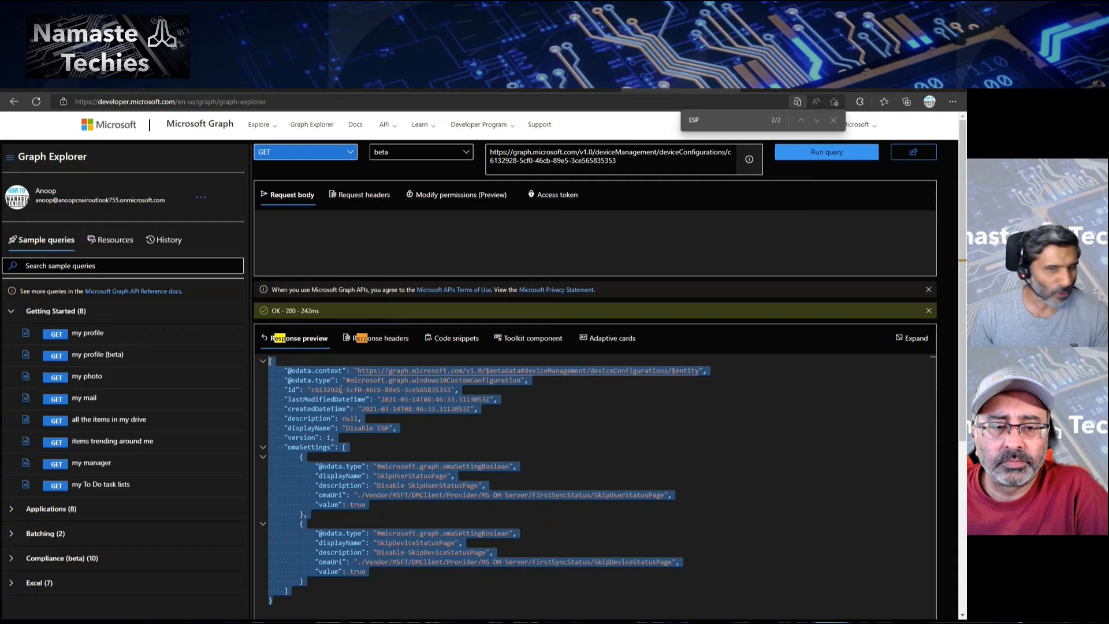
pyautogui.hotkey('alt', 'Tab')
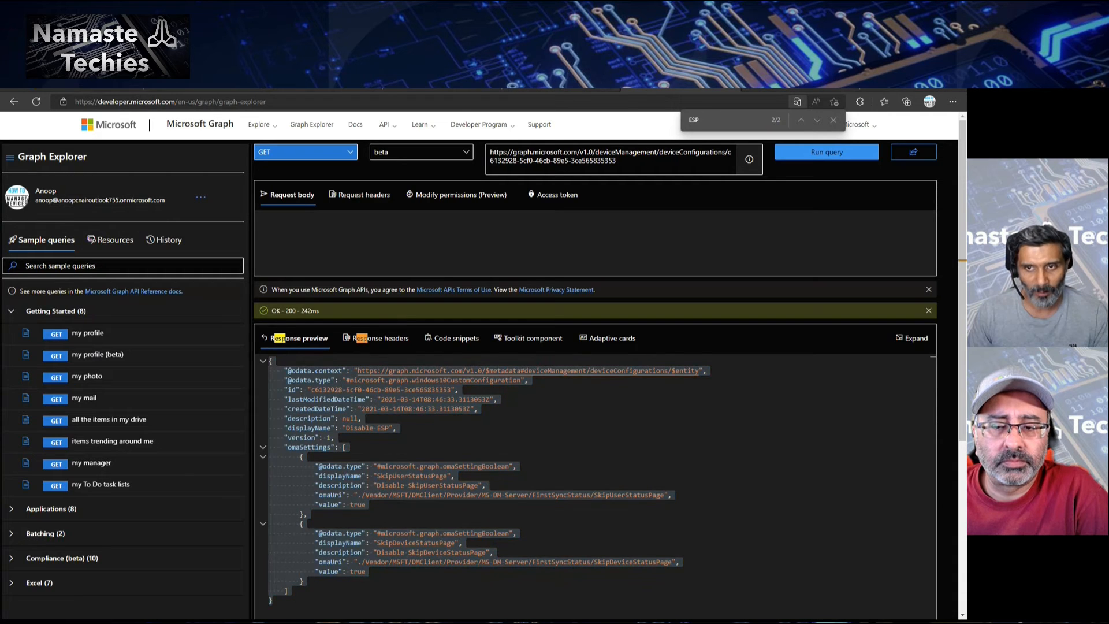
pyautogui.moveTo(466, 162); pyautogui.dragTo(285, 126)
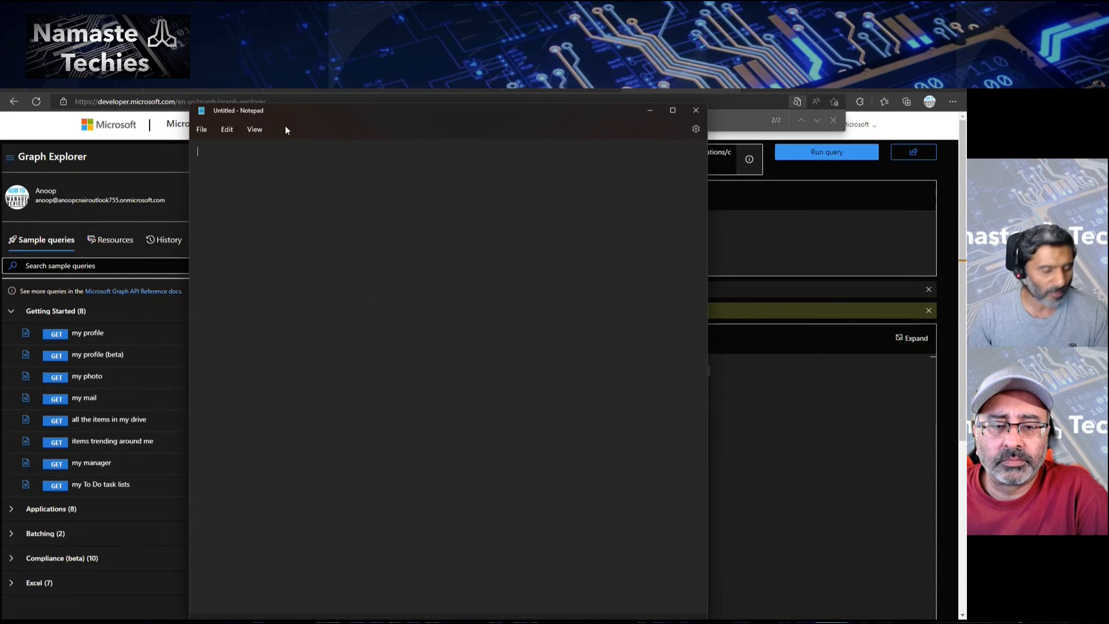
pyautogui.hotkey('ctrl', 'v')
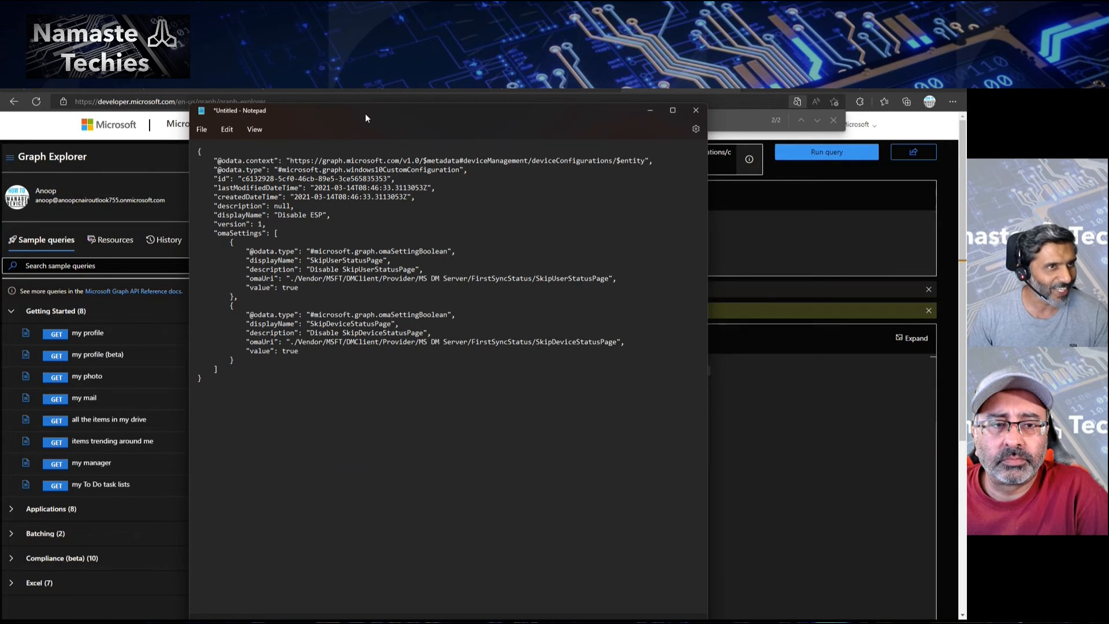
pyautogui.moveTo(390, 107); pyautogui.dragTo(965, 136)
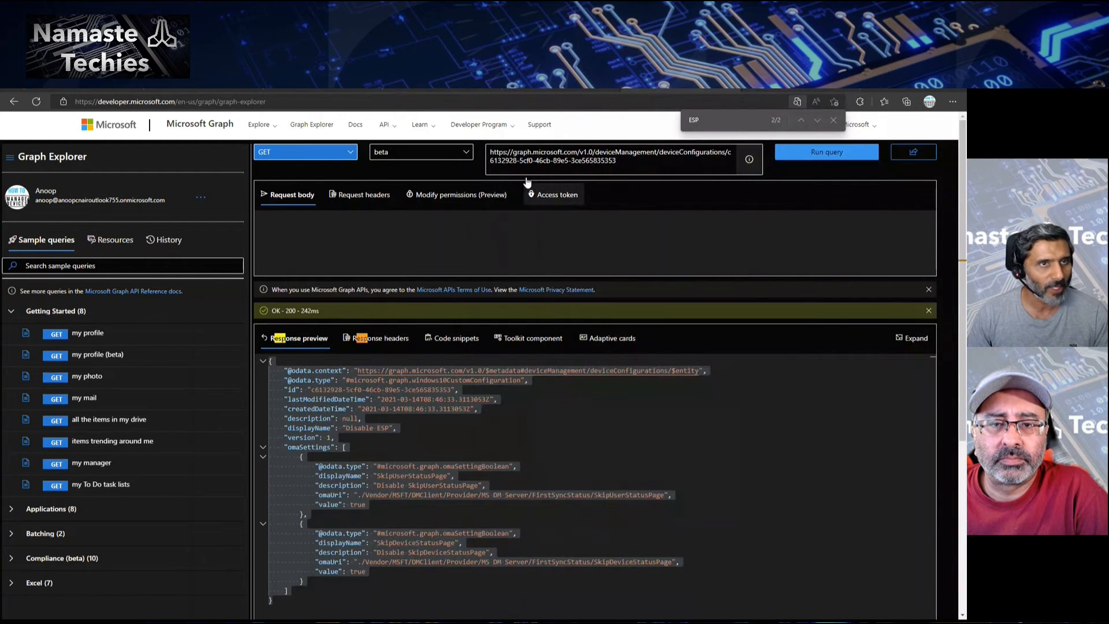
# Step: Open a second Graph Explorer page in a new browser tab using the current page's address
pyautogui.click(533, 105)
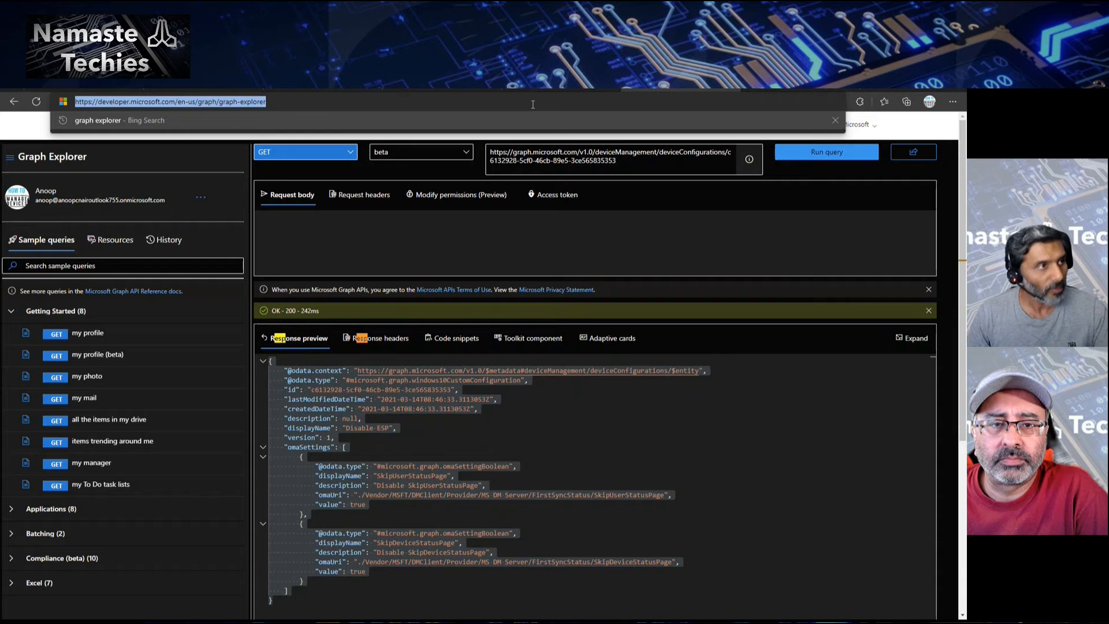
pyautogui.hotkey('ctrl', 'c')
pyautogui.hotkey('ctrl', 't')
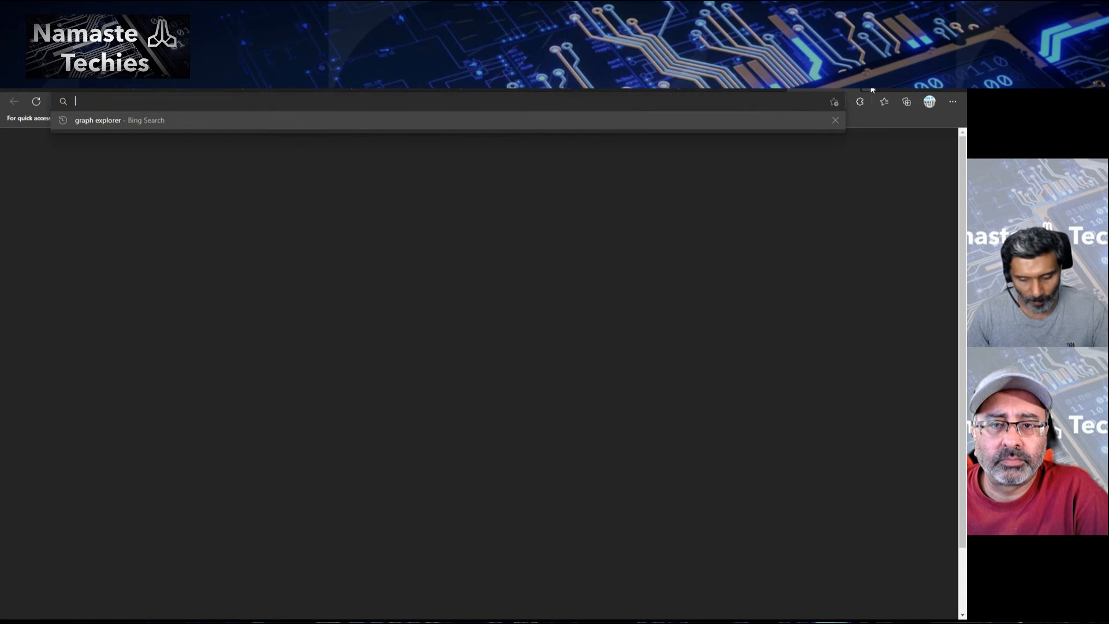
pyautogui.hotkey('ctrl', 'v')
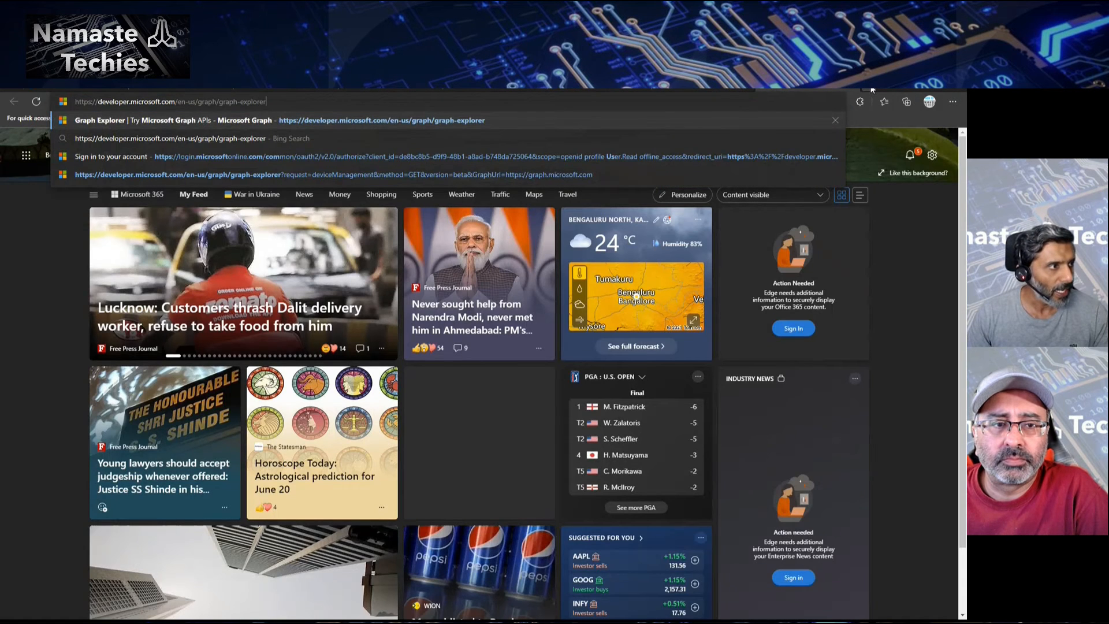
pyautogui.press('Return')
pyautogui.click(302, 152)
pyautogui.click(292, 188)
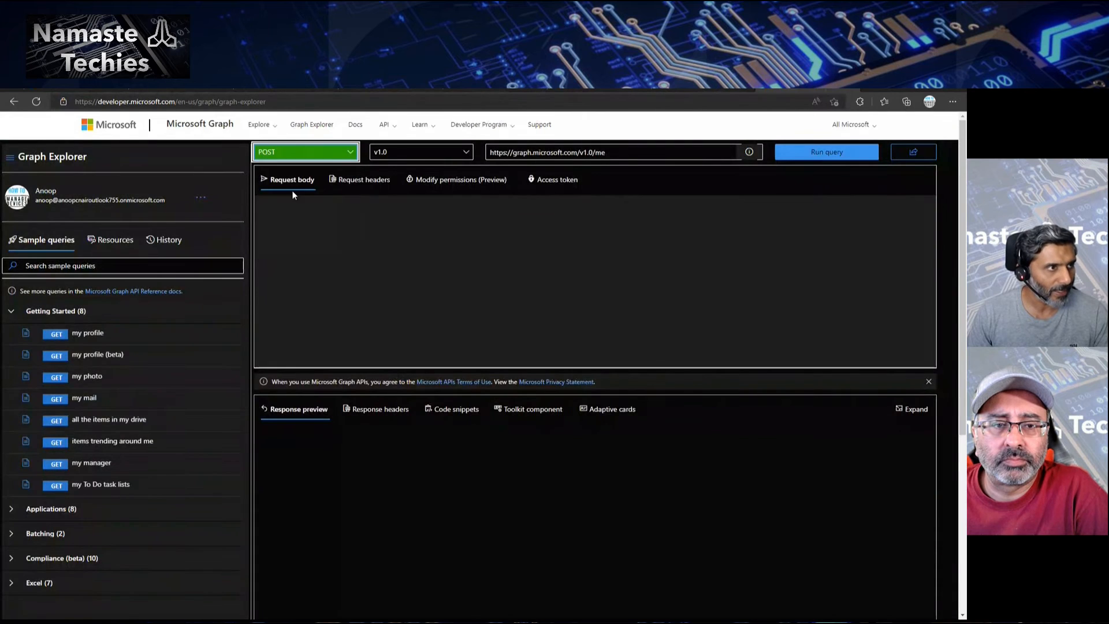
pyautogui.click(401, 154)
pyautogui.click(382, 187)
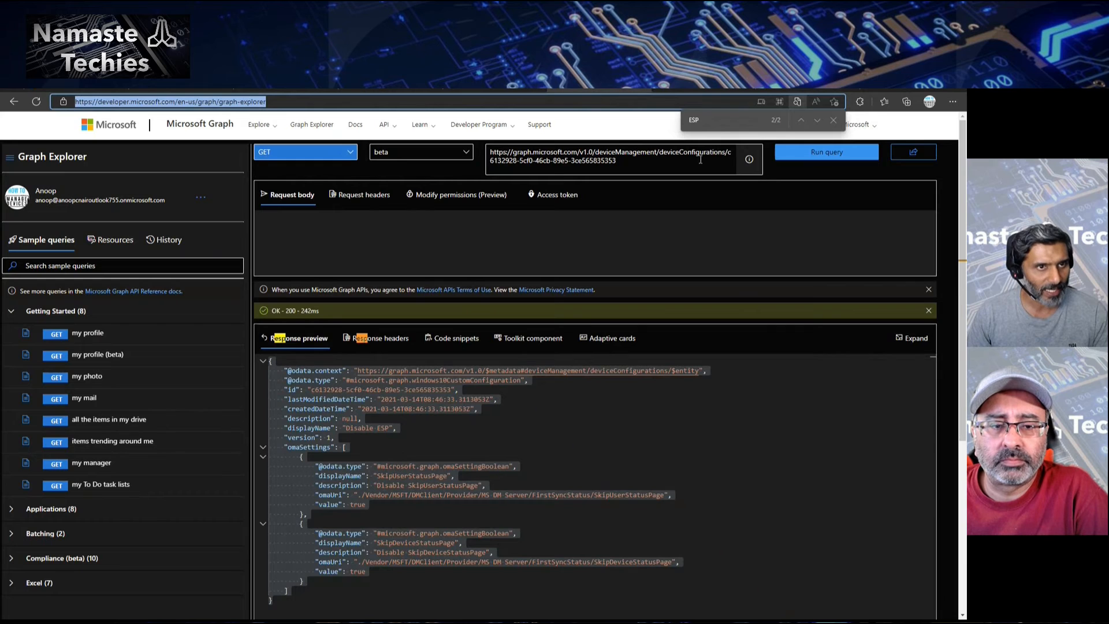
pyautogui.moveTo(727, 151); pyautogui.dragTo(489, 152)
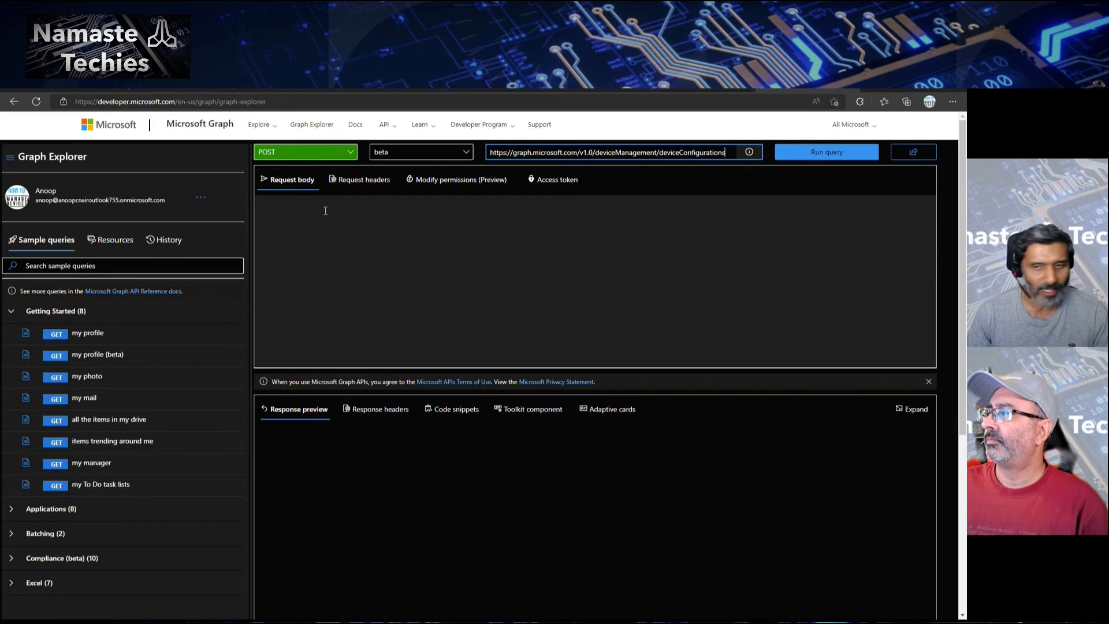
# Step: Paste the copied Disable ESP JSON into the request body and change its displayName to "Namaste Techies Disable ESP"
pyautogui.click(423, 272)
pyautogui.hotkey('ctrl', 'v')
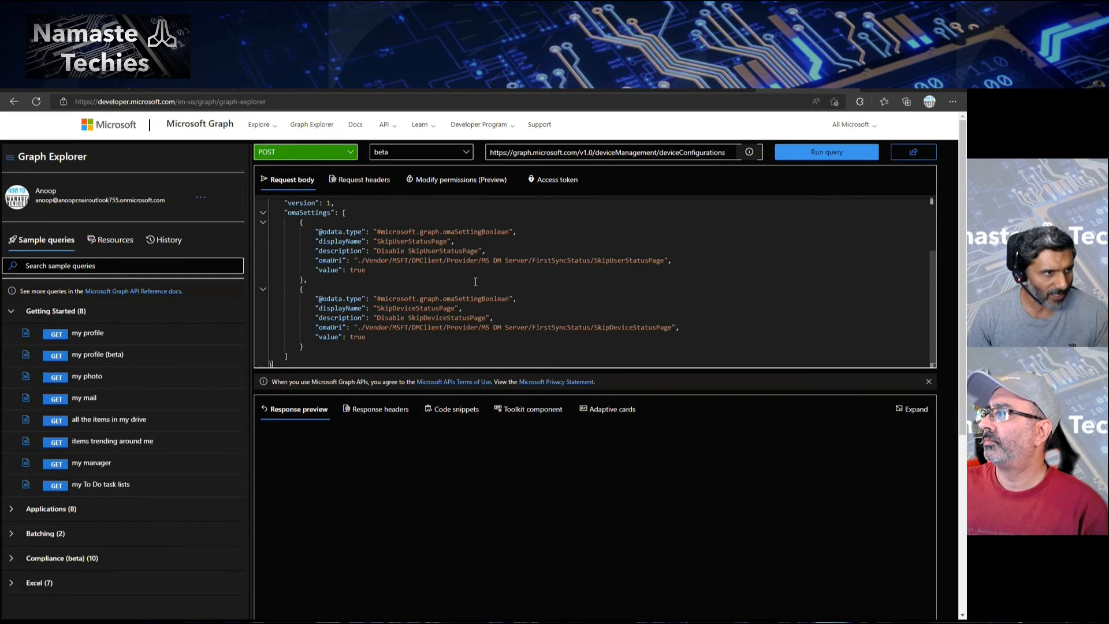
pyautogui.scroll(3, 466, 271)
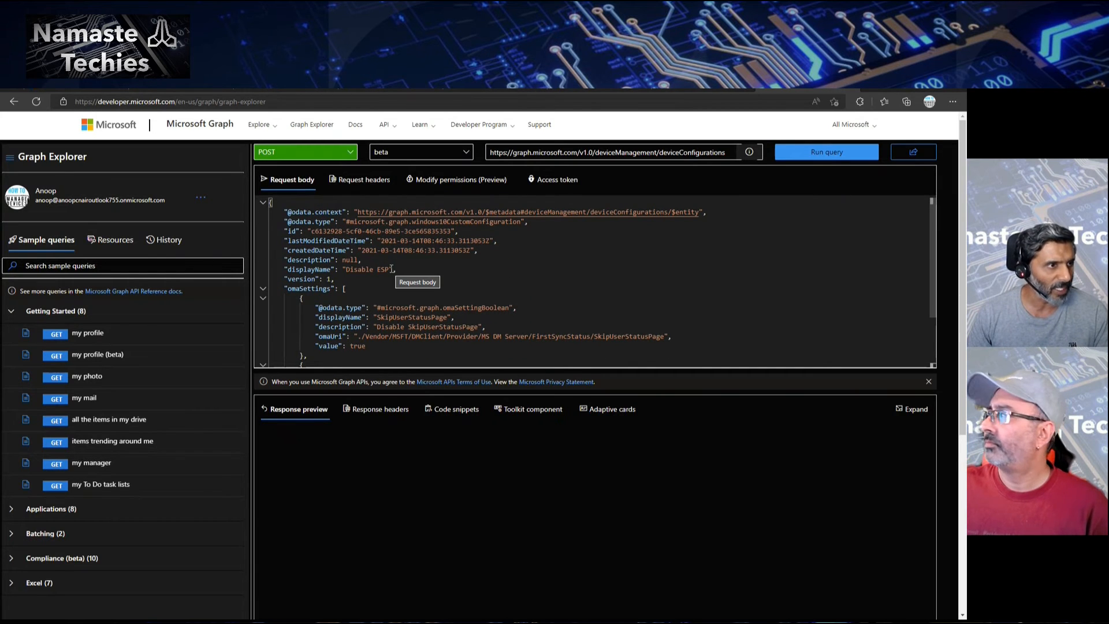
pyautogui.click(347, 270)
pyautogui.write('Namast')
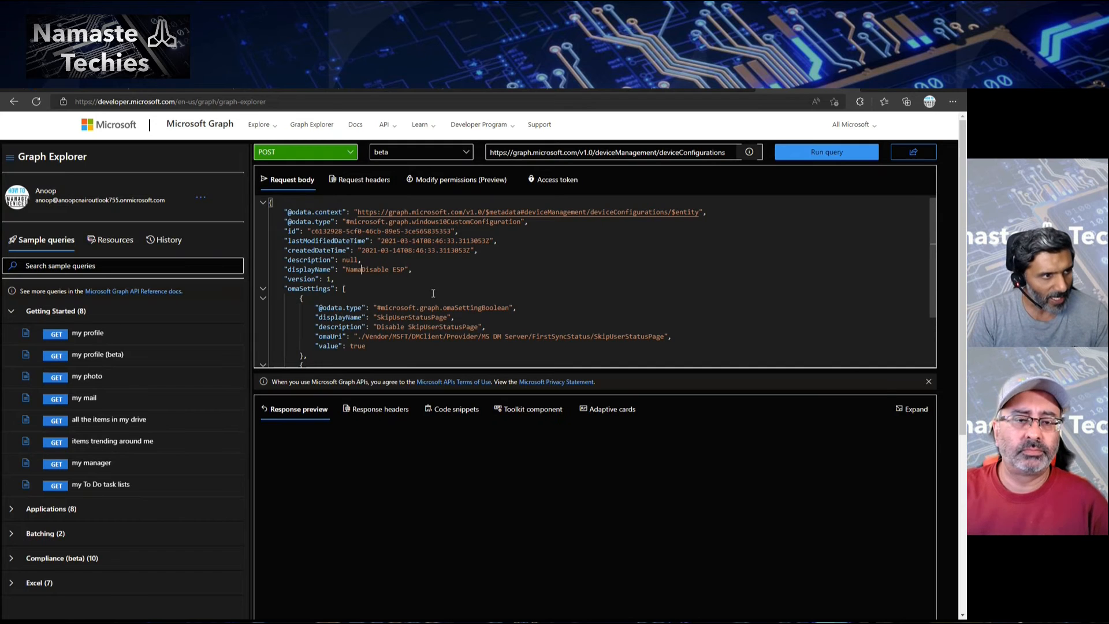
pyautogui.write('e Techies')
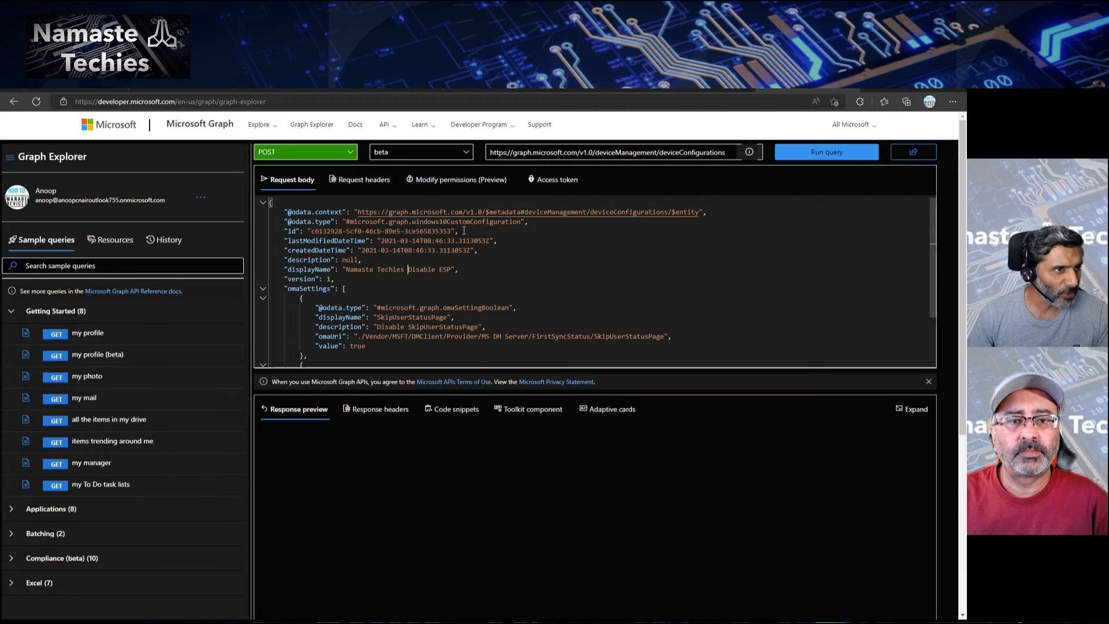
# Step: Remove the id entry from the request body and set the SkipUserStatusPage setting's value to false
pyautogui.moveTo(464, 231); pyautogui.dragTo(283, 231)
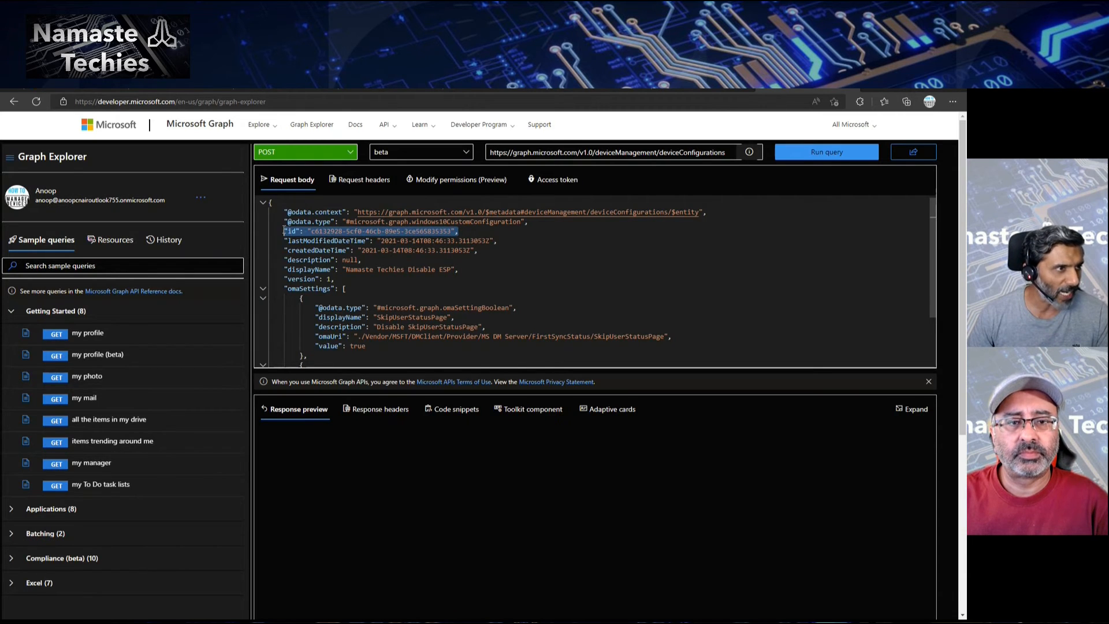
pyautogui.press('BackSpace')
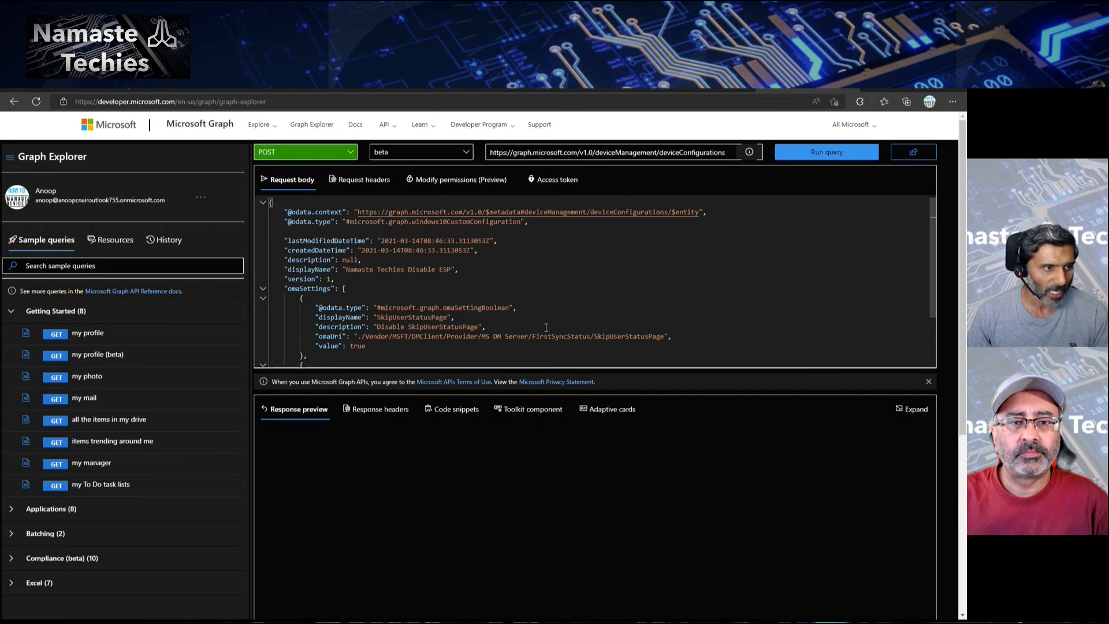
pyautogui.scroll(-3, 546, 328)
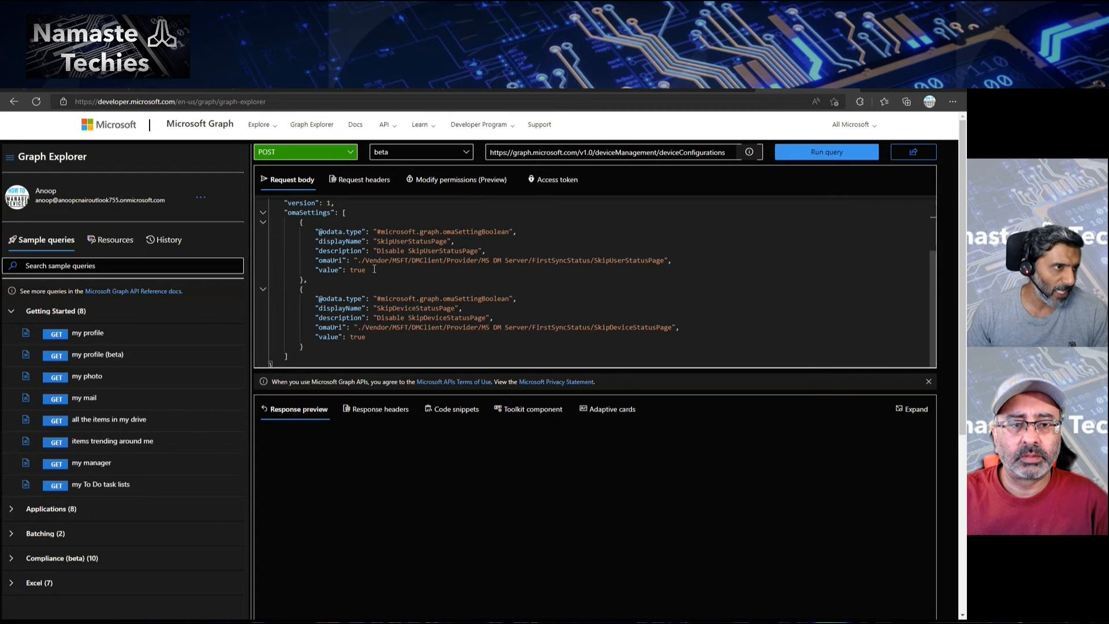
pyautogui.doubleClick(354, 270)
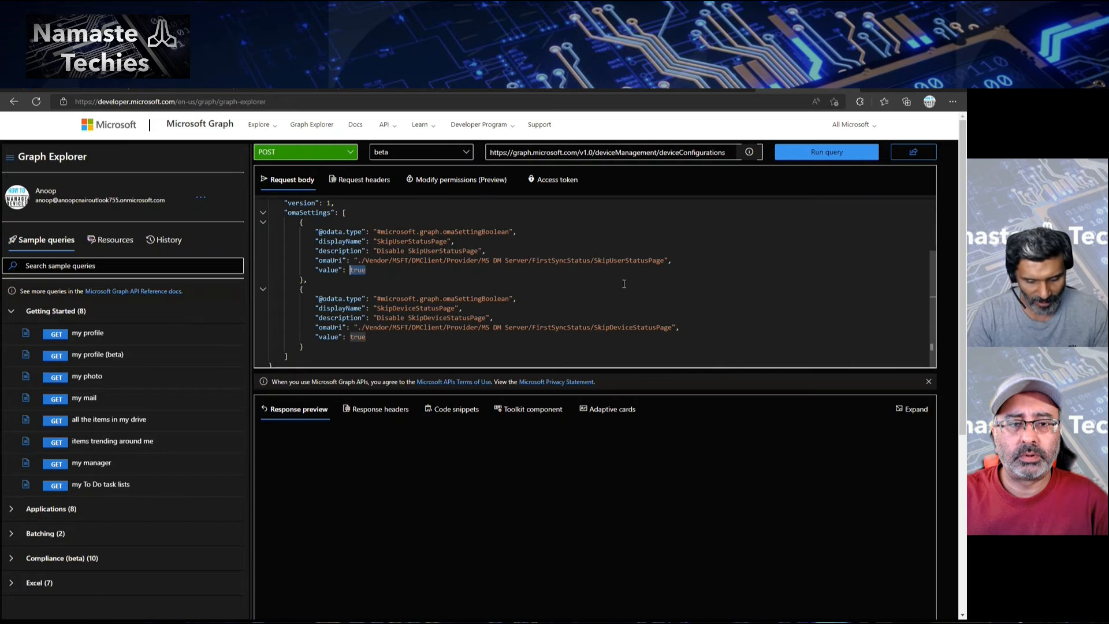
pyautogui.write('fa')
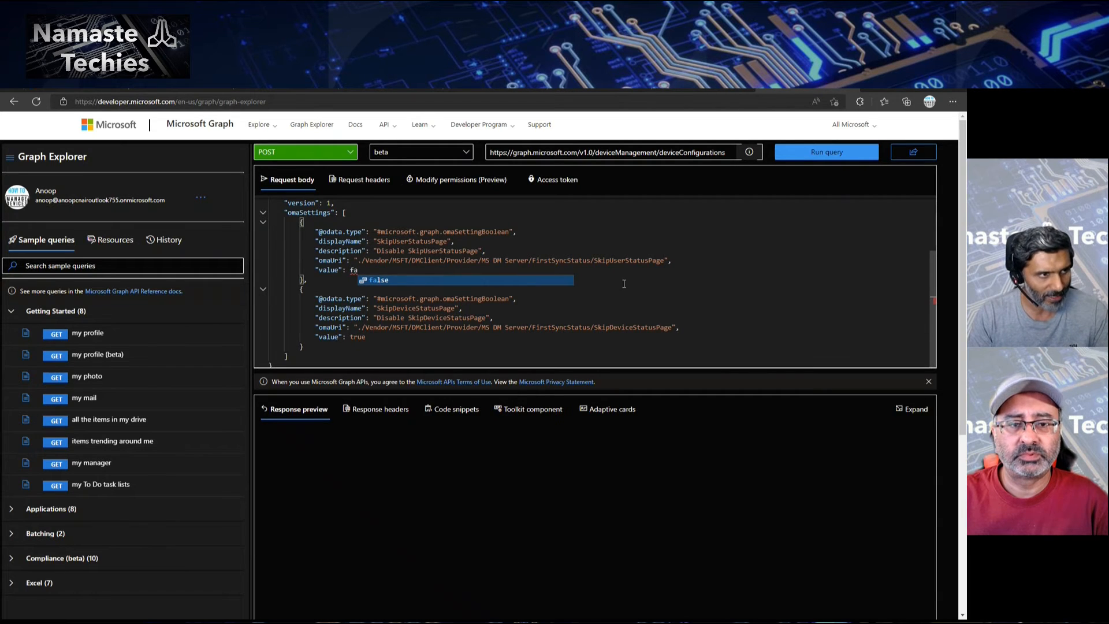
pyautogui.click(511, 280)
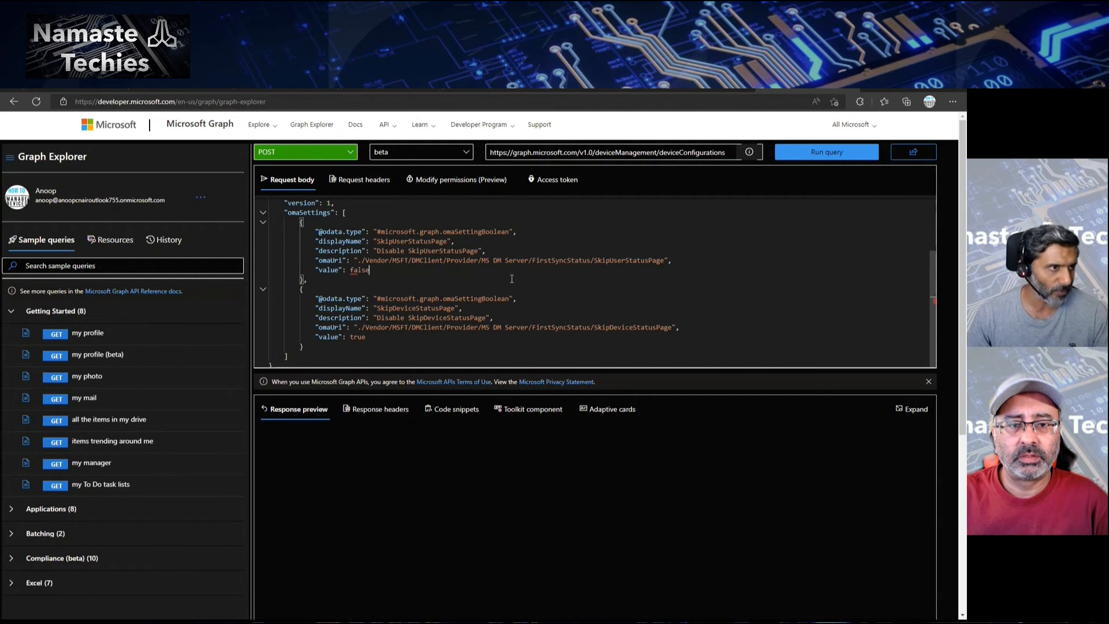
# Step: Check the edited request body, run the POST query and review the submitted omaSettings
pyautogui.scroll(3, 512, 279)
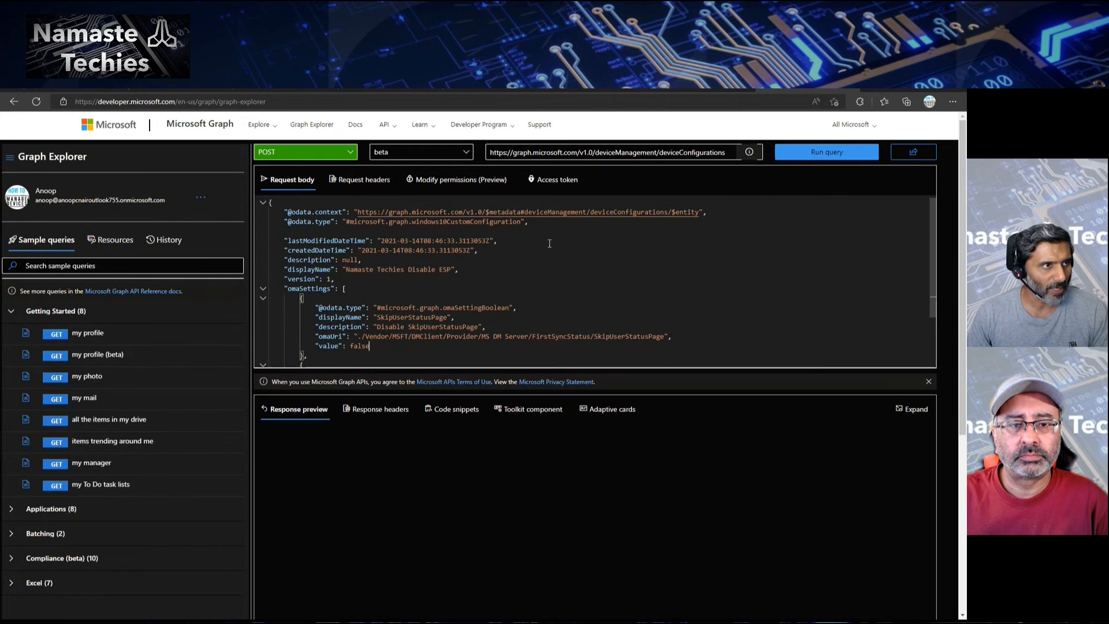
pyautogui.scroll(-3, 498, 270)
pyautogui.scroll(3, 500, 275)
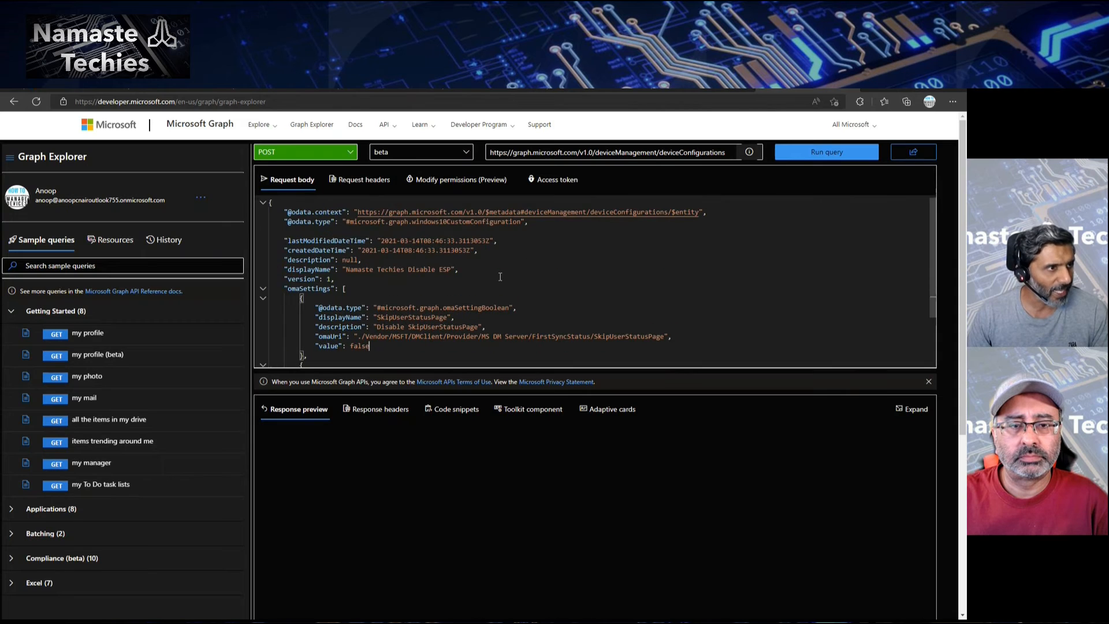
pyautogui.click(817, 153)
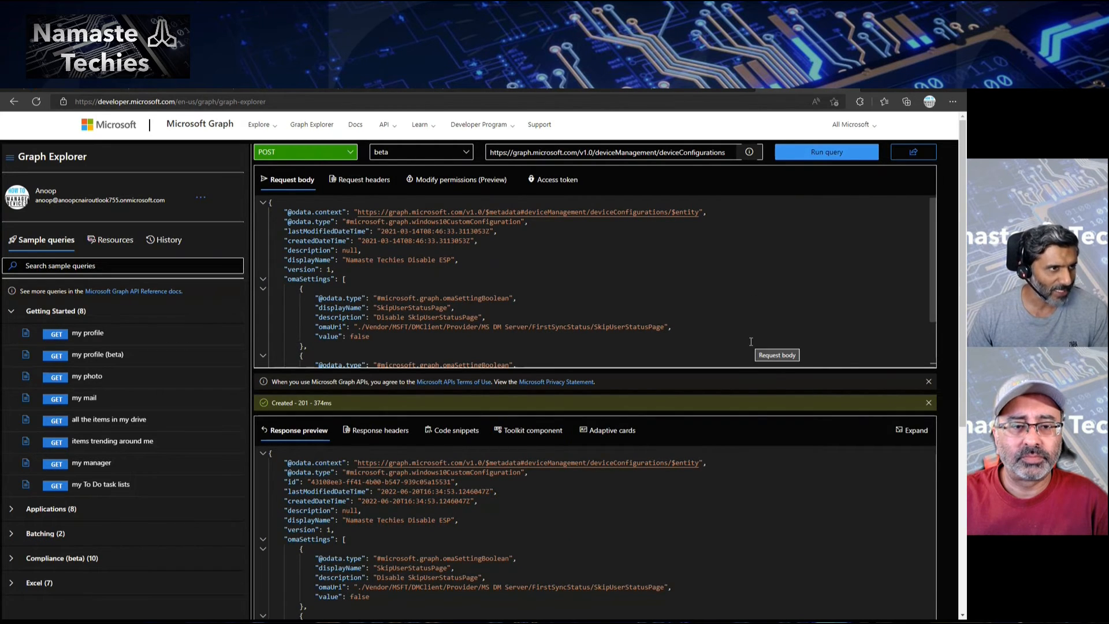
pyautogui.scroll(-1, 751, 341)
pyautogui.scroll(-1, 751, 342)
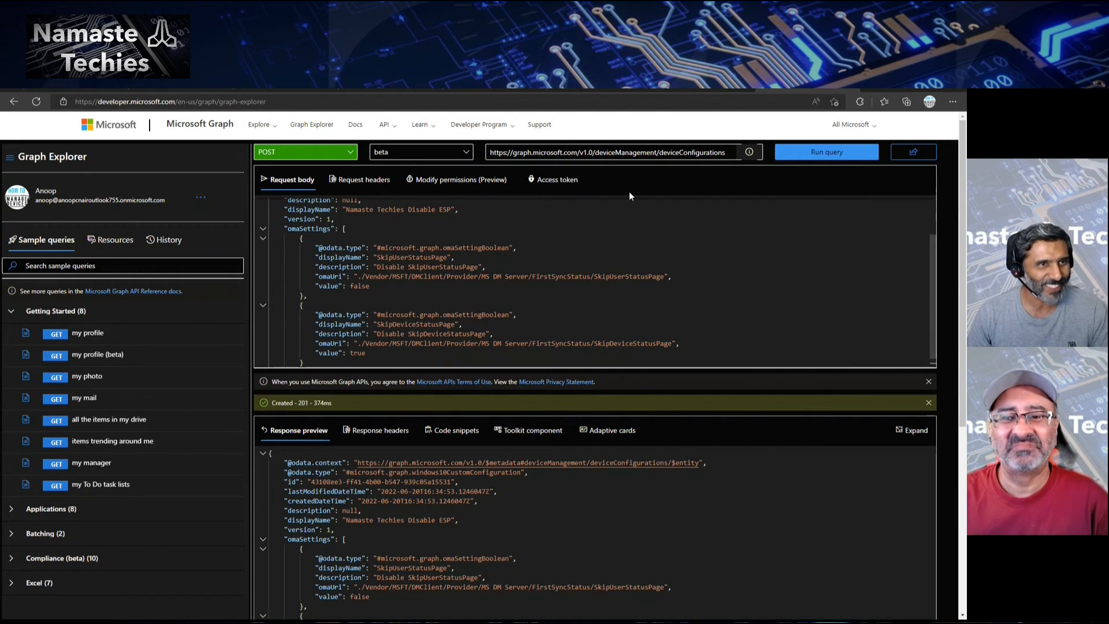
# Step: Switch to the Endpoint Manager tab with the Windows configuration profiles filtered by ESP
pyautogui.click(709, 90)
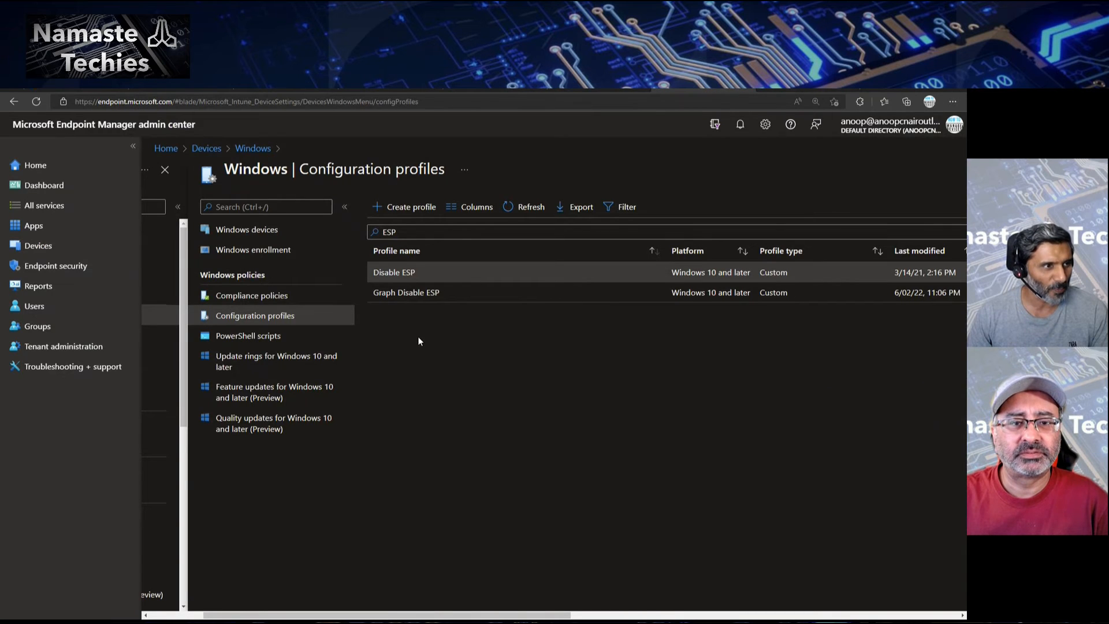